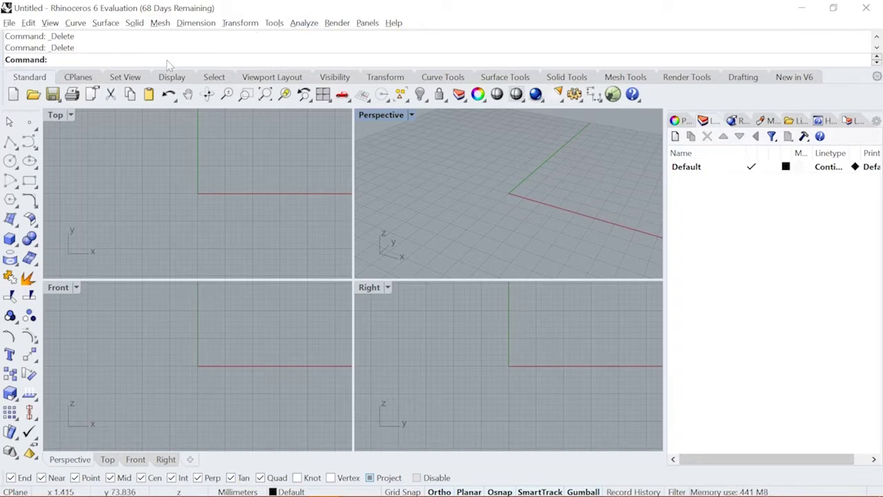
pyautogui.write('Run')
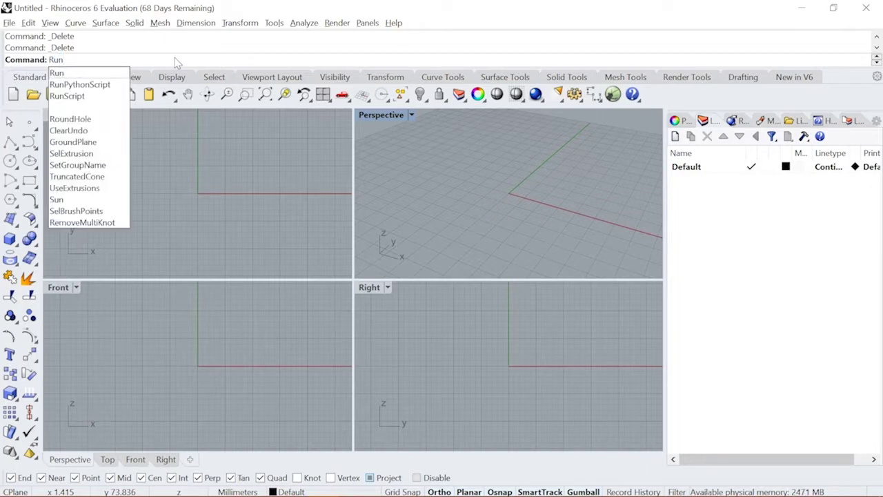
pyautogui.write('Py')
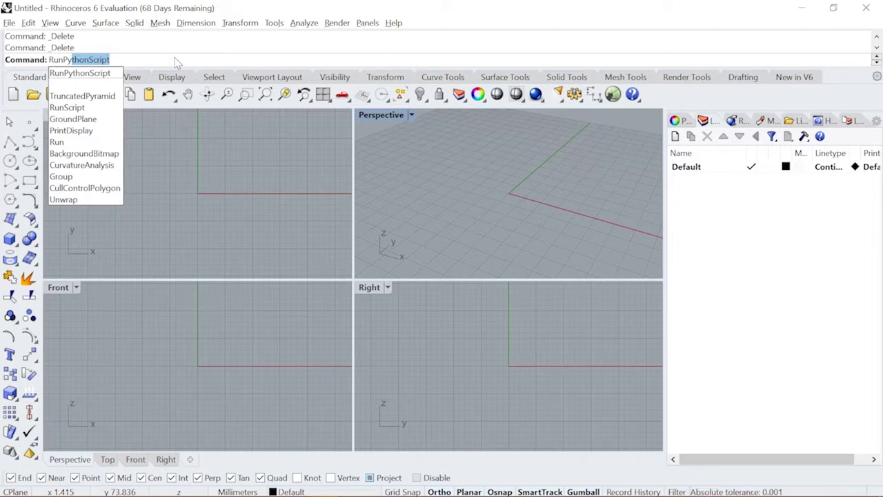
pyautogui.press('Escape')
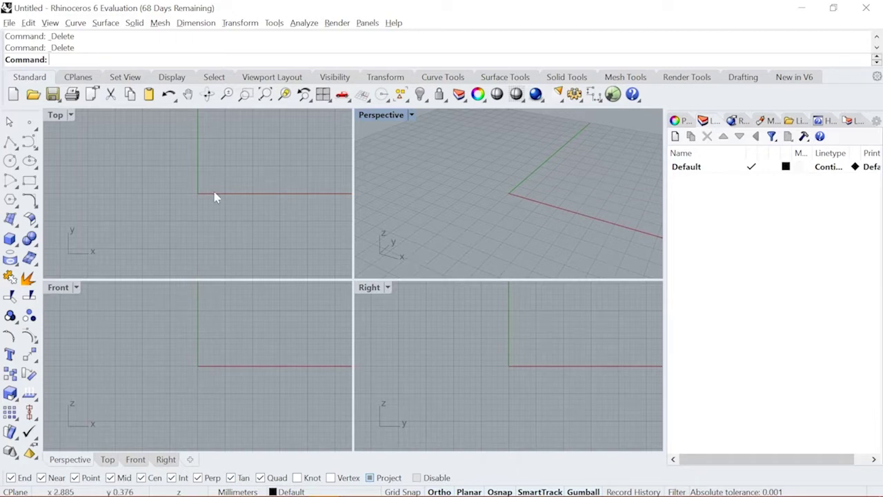
# - Maximize the Top viewport and leave room around the origin for drawing
pyautogui.doubleClick(57, 116)
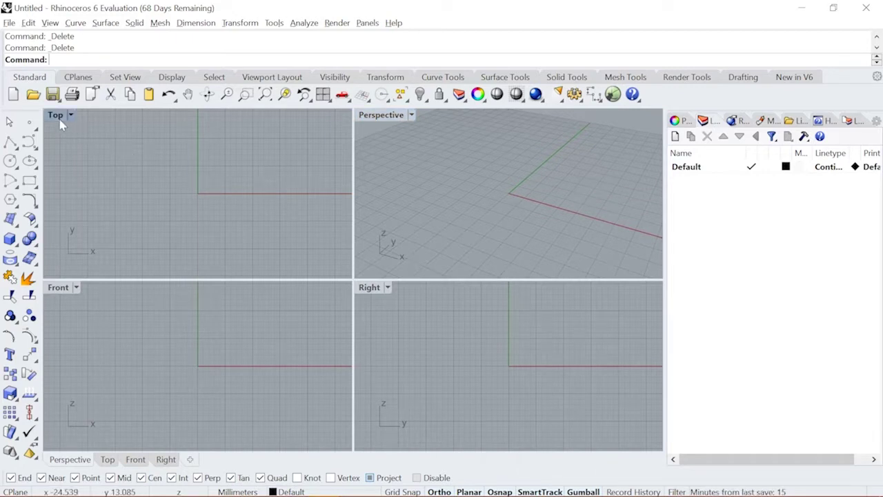
pyautogui.moveTo(414, 235); pyautogui.dragTo(375, 311, button='right')
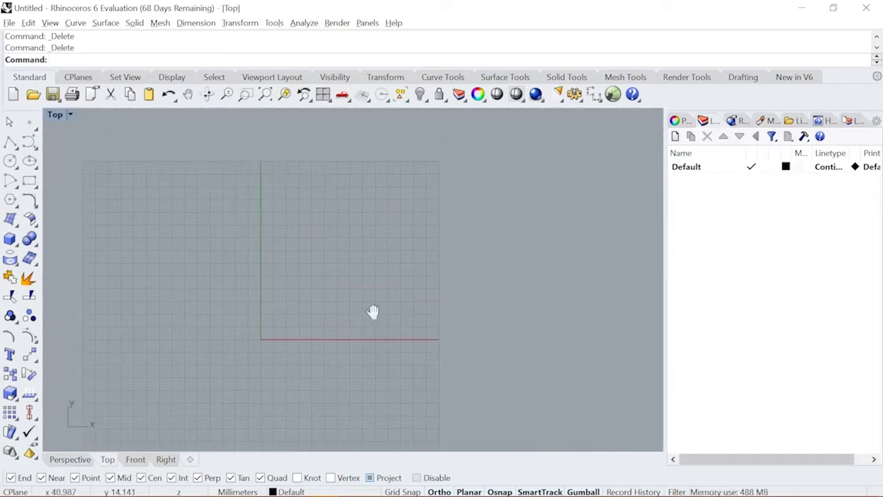
pyautogui.scroll(-3, 373, 292)
pyautogui.moveTo(368, 207); pyautogui.dragTo(331, 233, button='right')
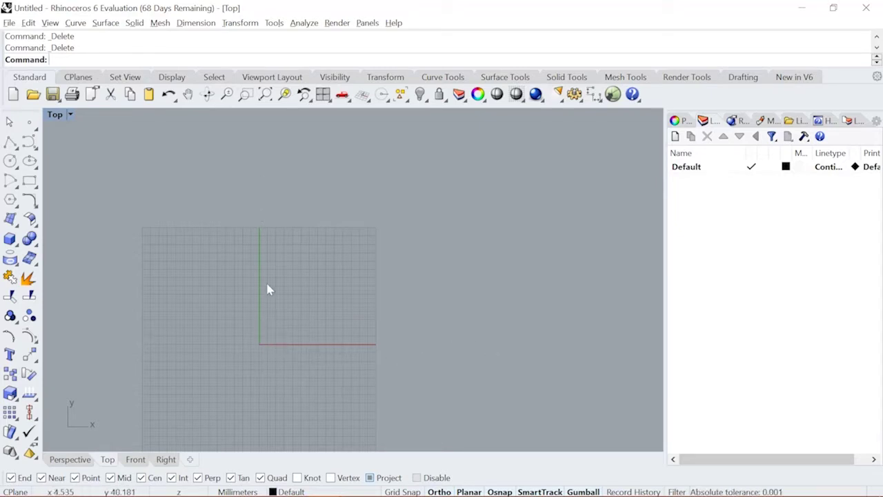
pyautogui.moveTo(270, 239); pyautogui.dragTo(208, 276, button='right')
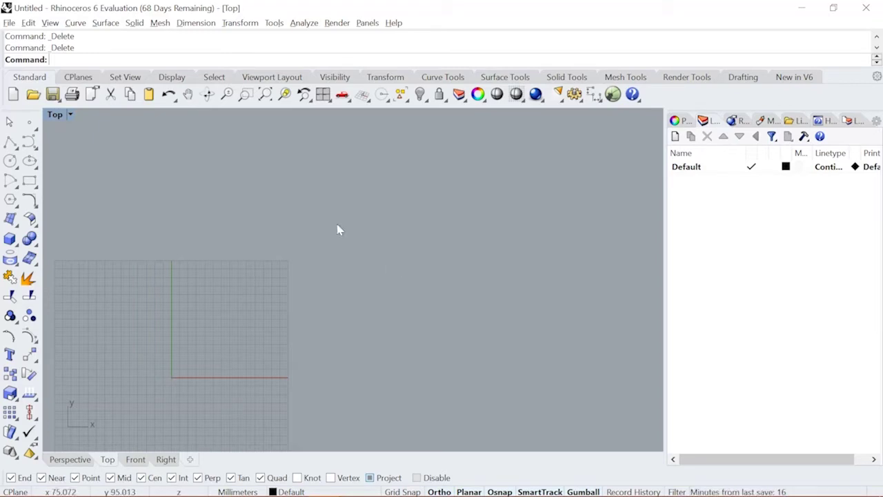
# - Draw a three-point rectangle starting at the origin, 1800 mm along the x axis and 1000 mm wide in the positive y direction
pyautogui.click(29, 180)
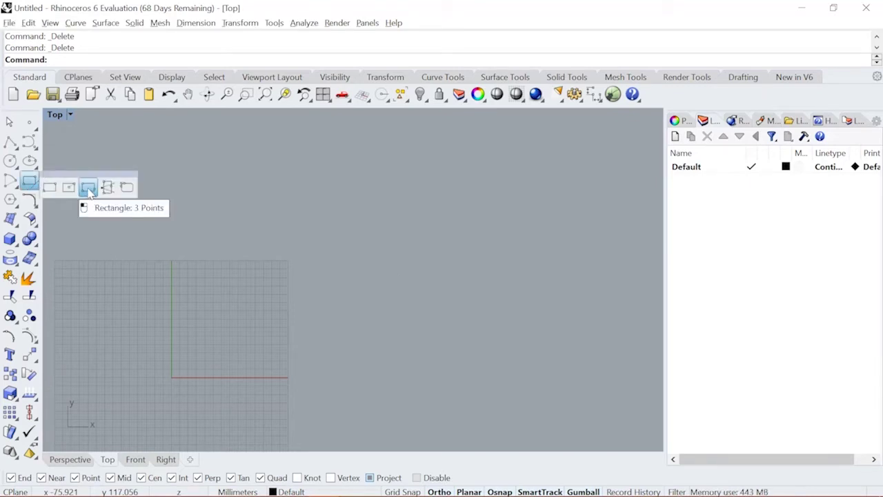
pyautogui.click(88, 188)
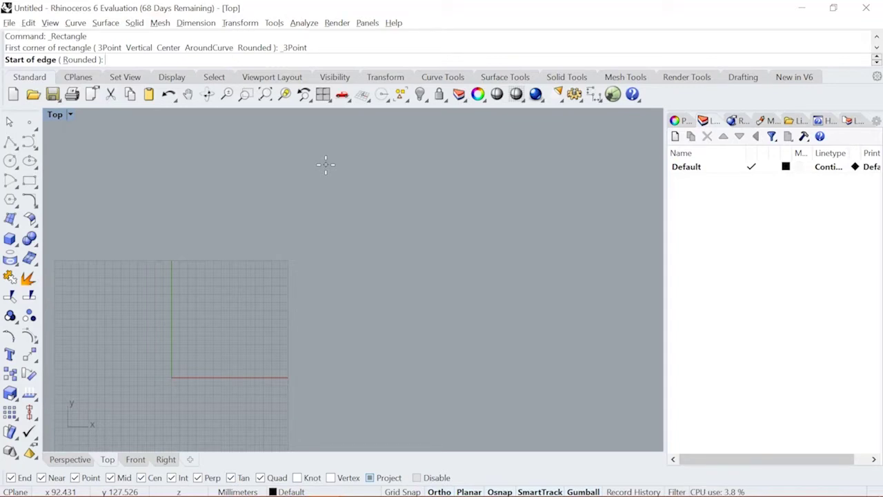
pyautogui.write('0')
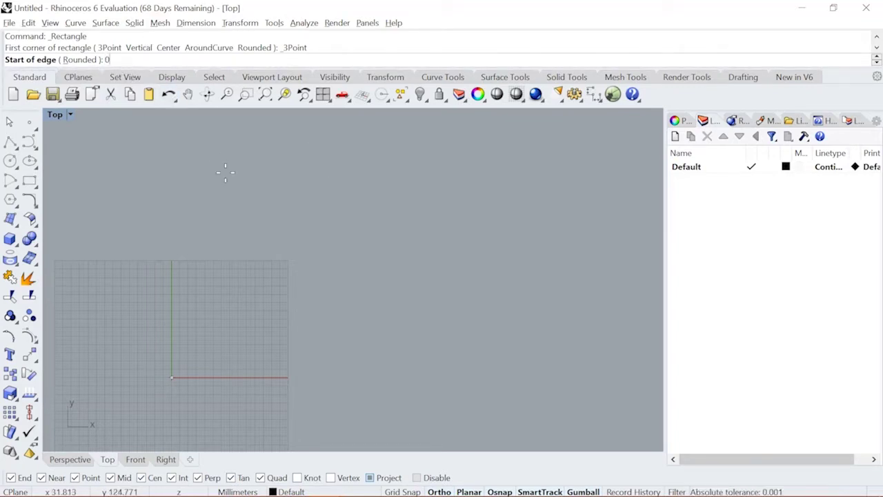
pyautogui.press('Return')
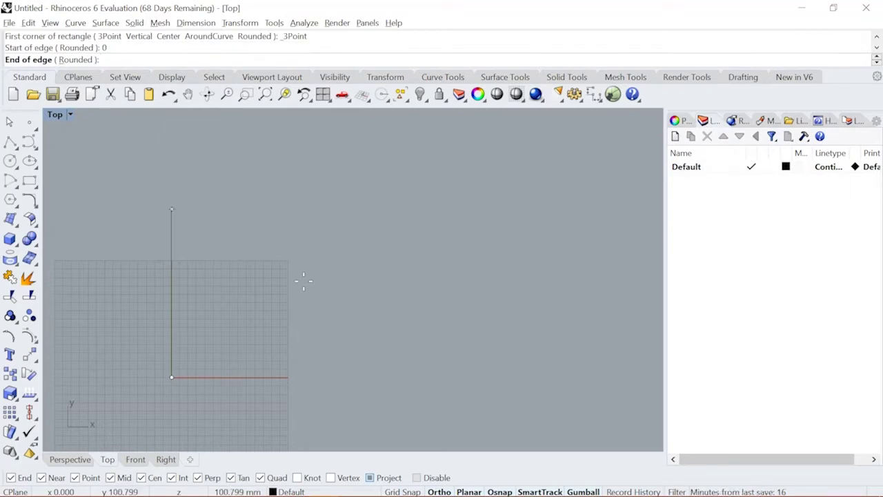
pyautogui.scroll(-4, 530, 303)
pyautogui.moveTo(532, 301); pyautogui.dragTo(388, 286, button='right')
pyautogui.scroll(-3, 390, 287)
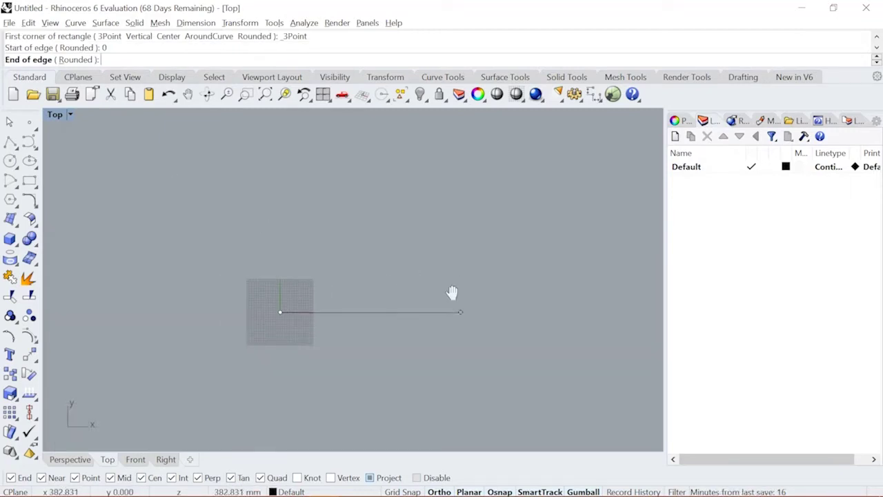
pyautogui.moveTo(454, 292); pyautogui.dragTo(411, 302, button='right')
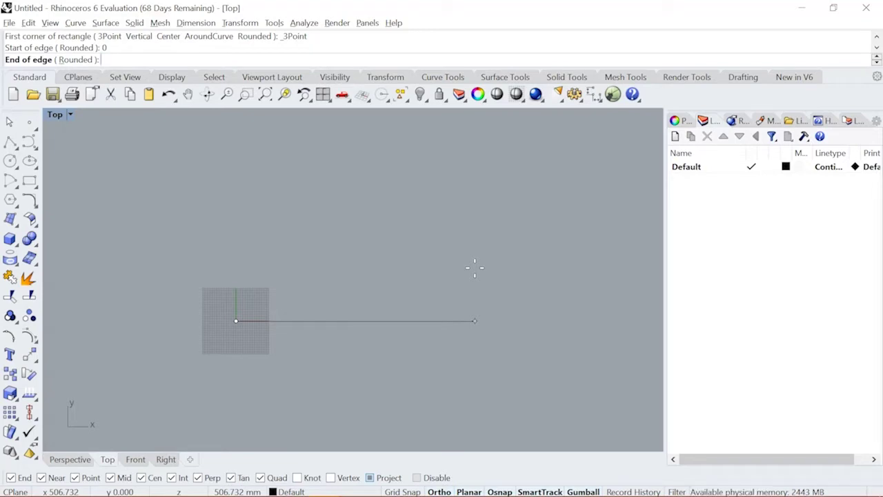
pyautogui.write('1800')
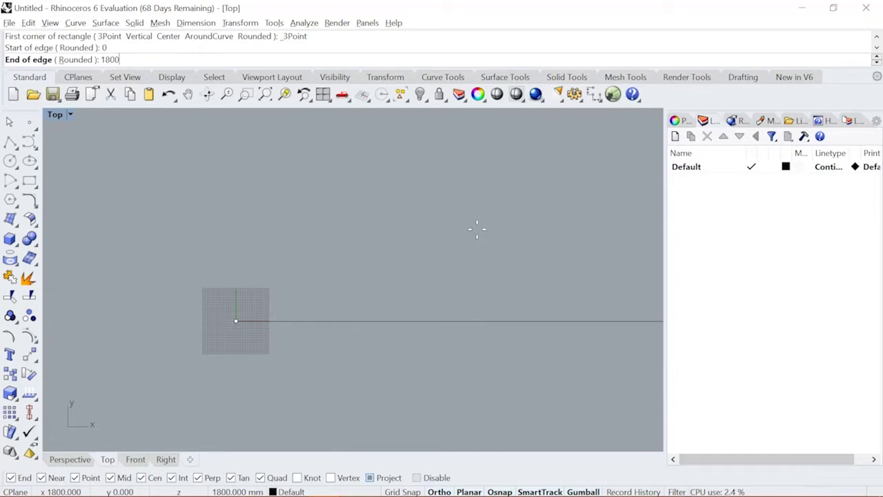
pyautogui.press('Return')
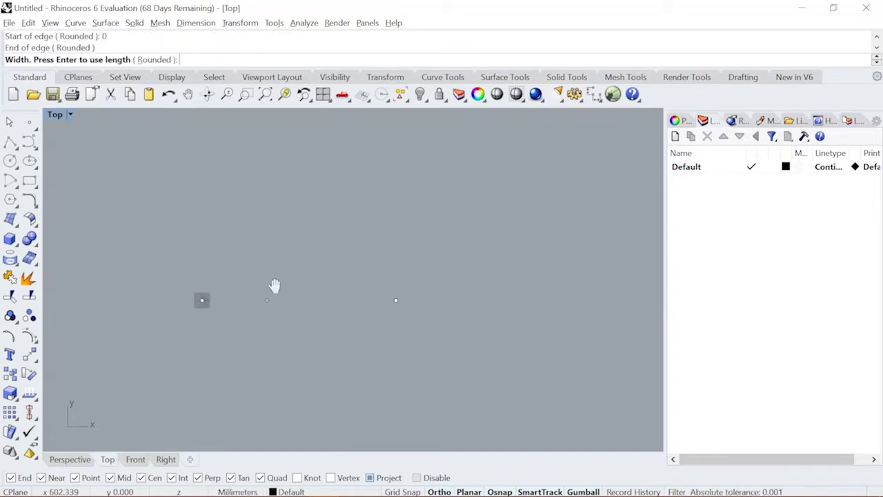
pyautogui.write('1000')
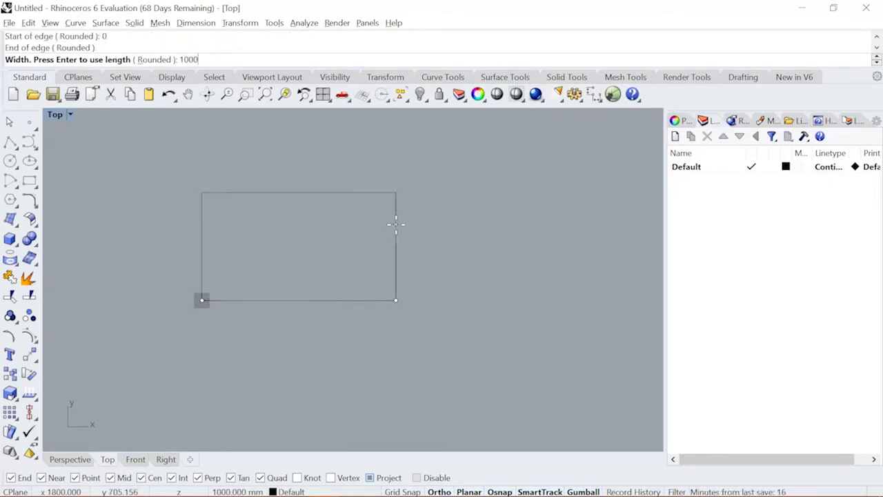
pyautogui.press('Return')
pyautogui.click(396, 224)
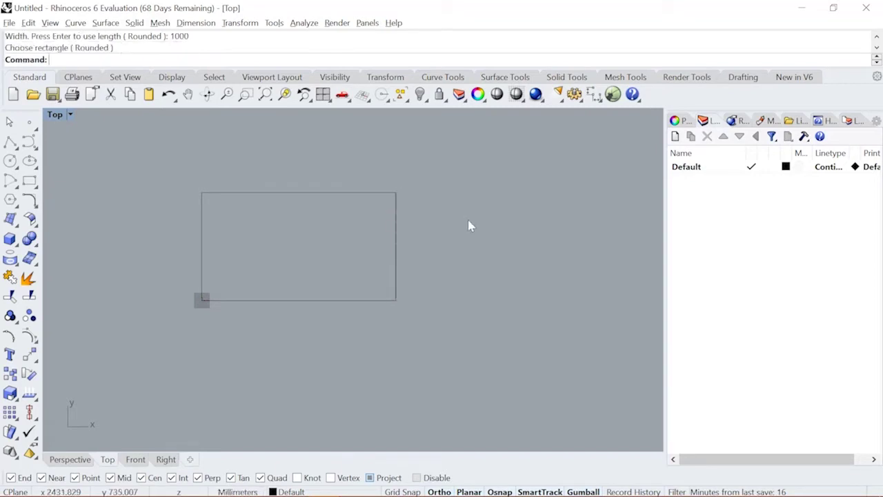
# - Rename the Default layer as "boundary:)"
pyautogui.moveTo(469, 225); pyautogui.dragTo(407, 256, button='right')
pyautogui.click(710, 169)
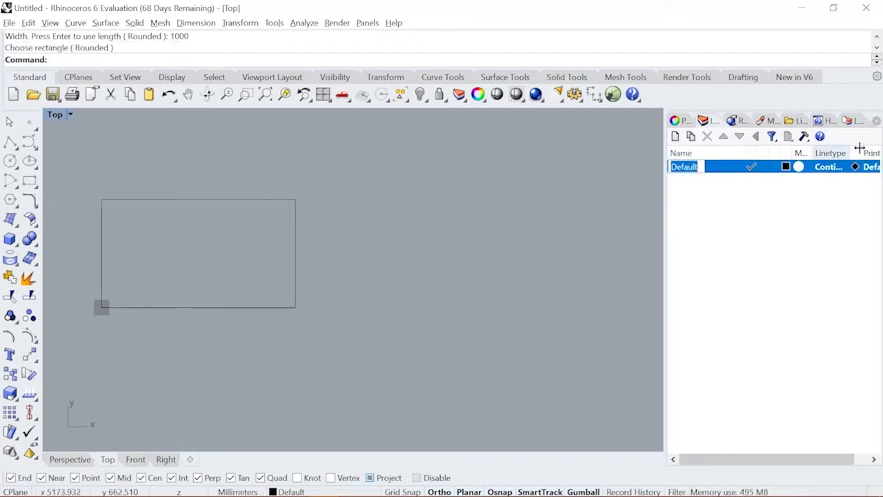
pyautogui.press('F2')
pyautogui.write('boud')
pyautogui.press('BackSpace')
pyautogui.write('nda')
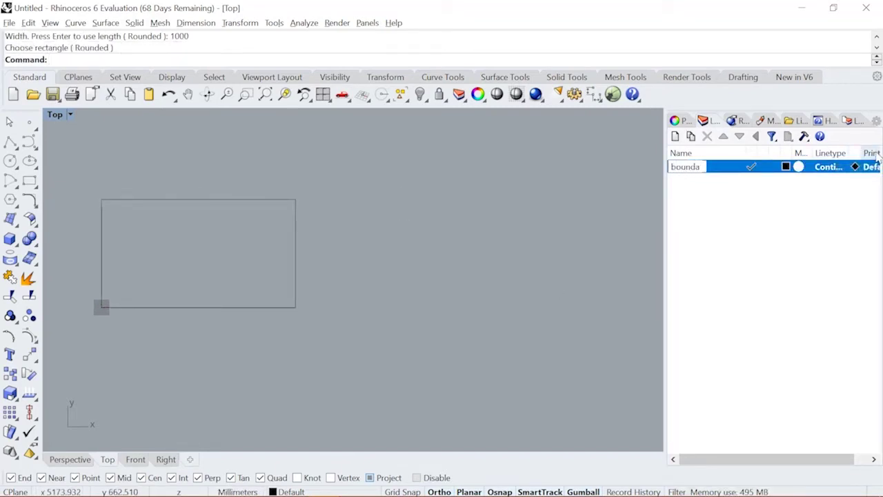
pyautogui.write('ry:')
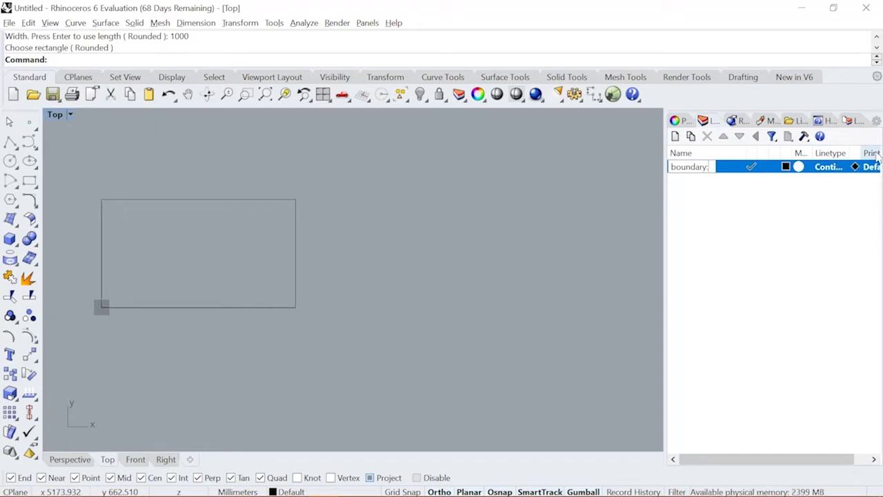
pyautogui.press('Return')
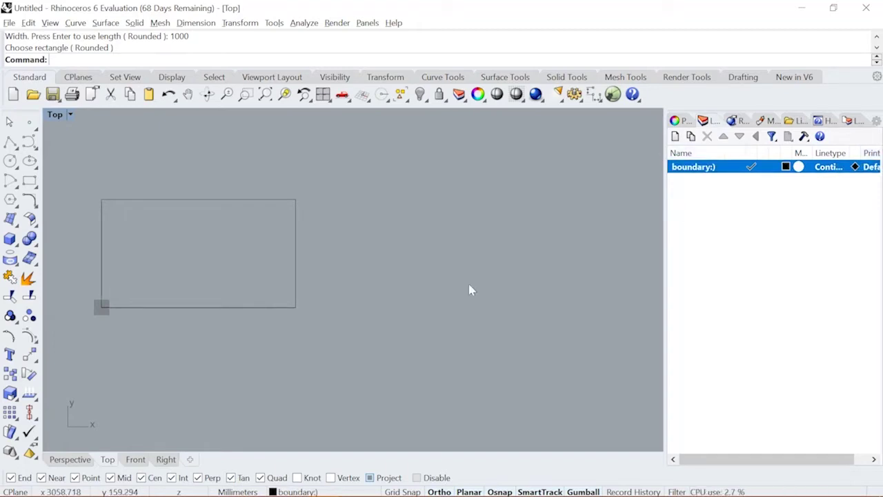
# - Examine the rectangle's extents and the position of its lower-left corner at the origin
pyautogui.moveTo(276, 283); pyautogui.dragTo(436, 316, button='right')
pyautogui.scroll(2, 419, 314)
pyautogui.scroll(3, 419, 316)
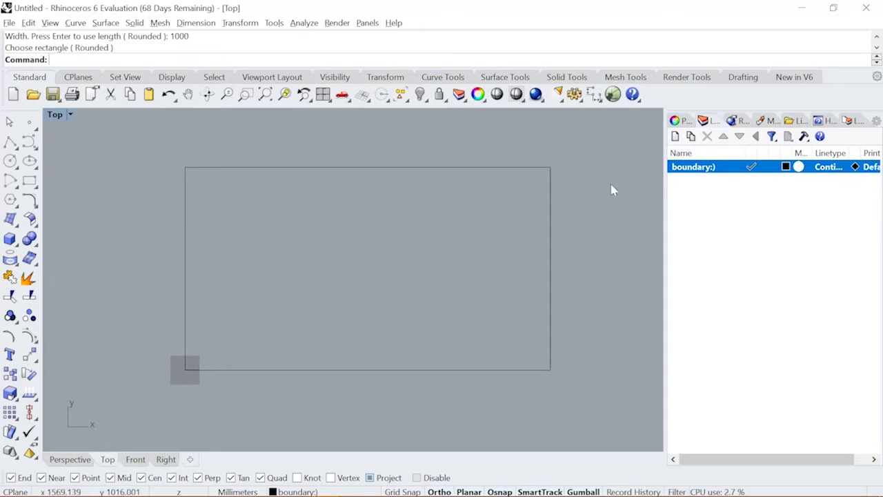
pyautogui.press('Right')
pyautogui.press('Down')
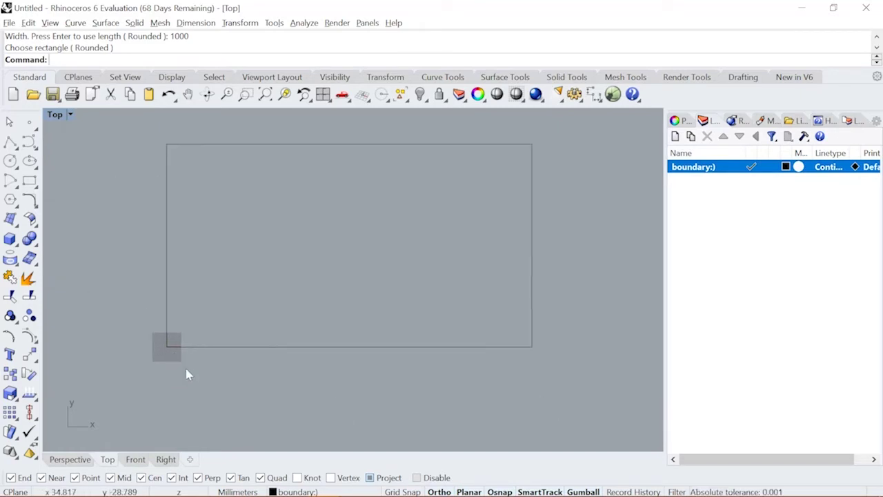
pyautogui.scroll(10, 176, 322)
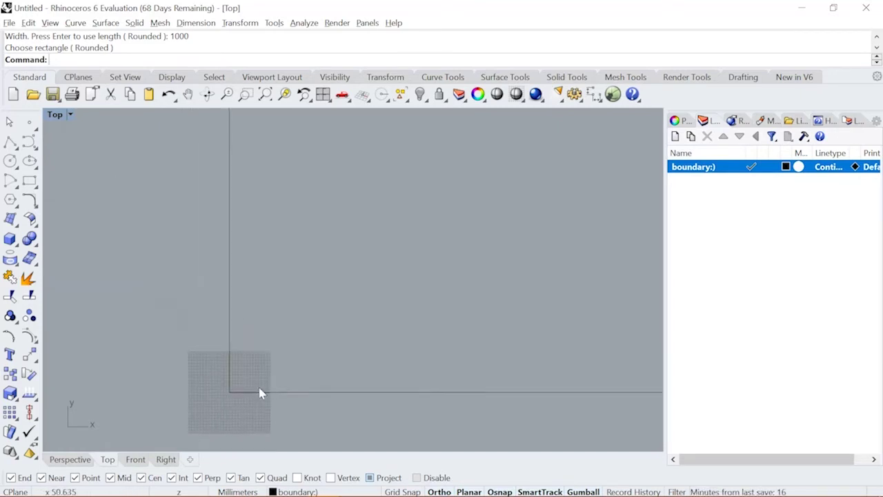
pyautogui.scroll(-10, 268, 378)
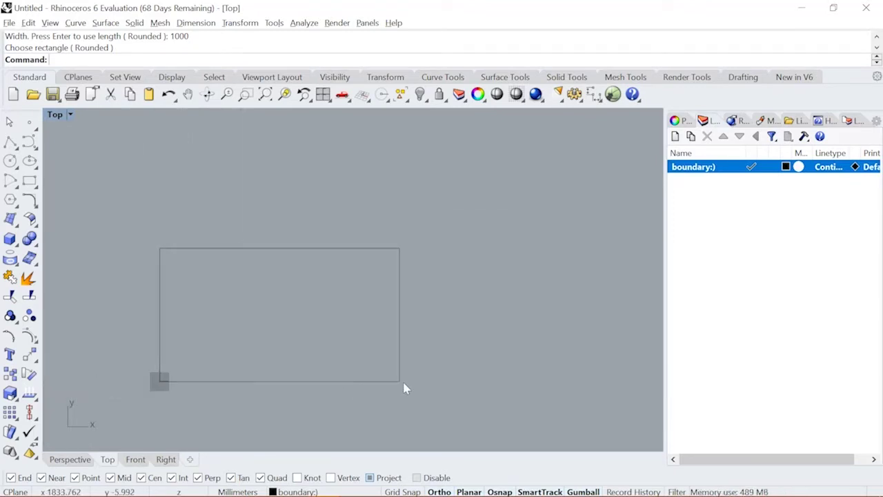
pyautogui.moveTo(362, 265); pyautogui.dragTo(418, 252, button='right')
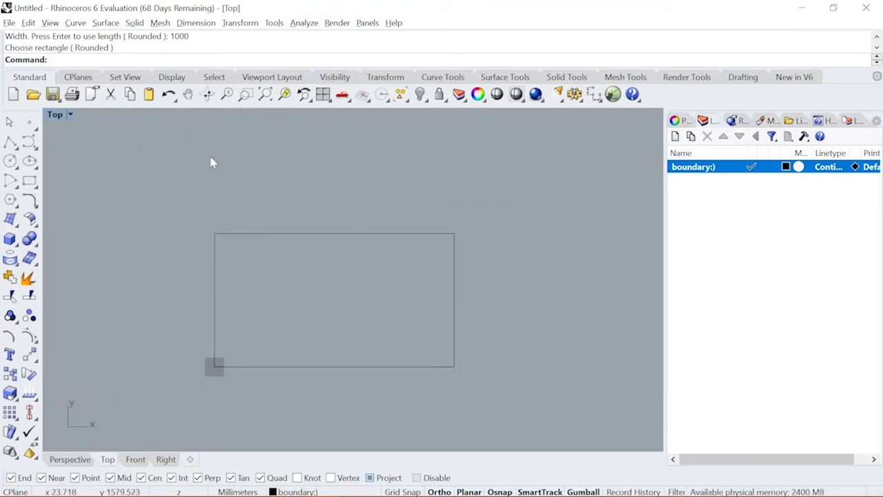
pyautogui.scroll(6, 232, 361)
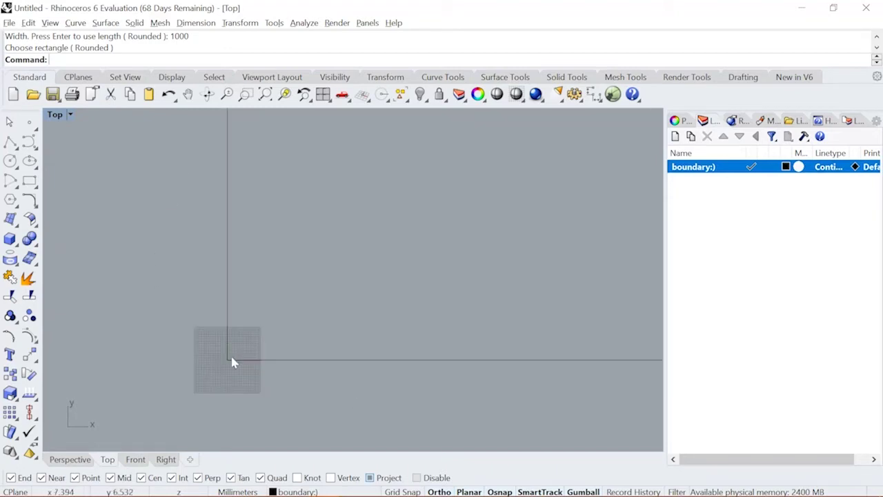
pyautogui.moveTo(232, 360); pyautogui.dragTo(213, 364, button='right')
pyautogui.scroll(3, 213, 364)
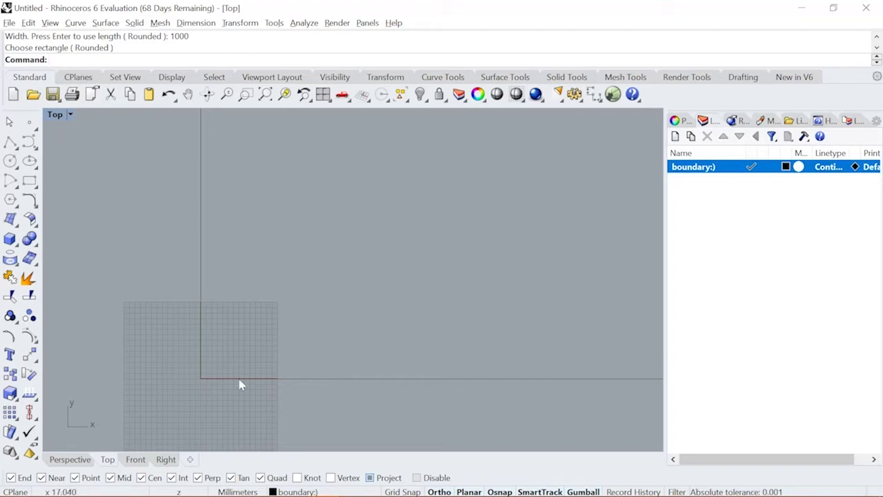
pyautogui.scroll(-5, 377, 316)
pyautogui.moveTo(377, 315); pyautogui.dragTo(391, 286, button='right')
pyautogui.scroll(-3, 352, 338)
# - Create two new layers named cut1 and engrave1
pyautogui.click(676, 137)
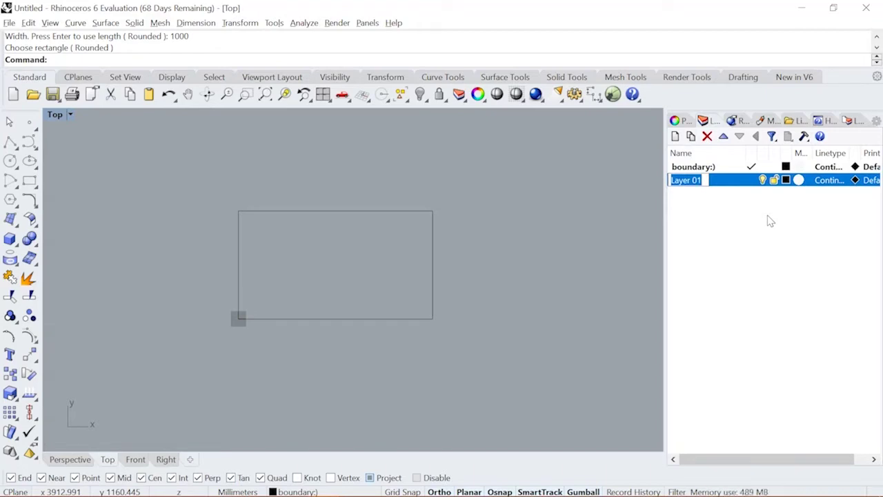
pyautogui.write('cut')
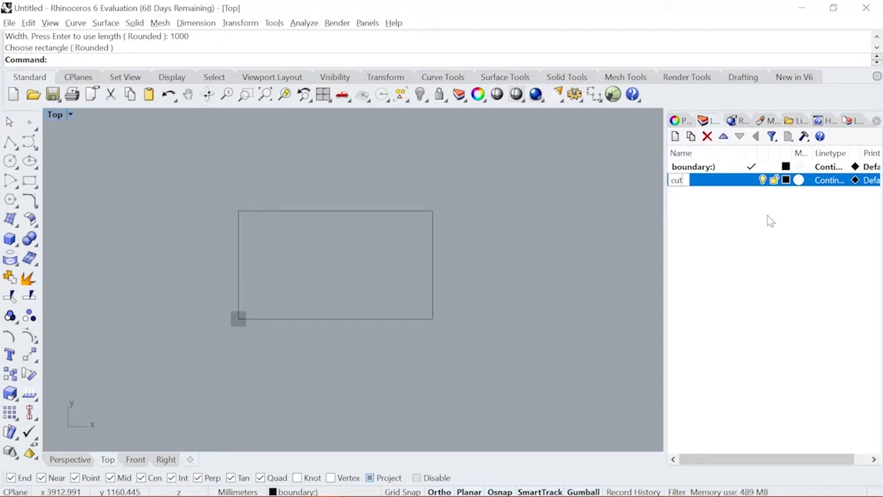
pyautogui.write('1')
pyautogui.press('Return')
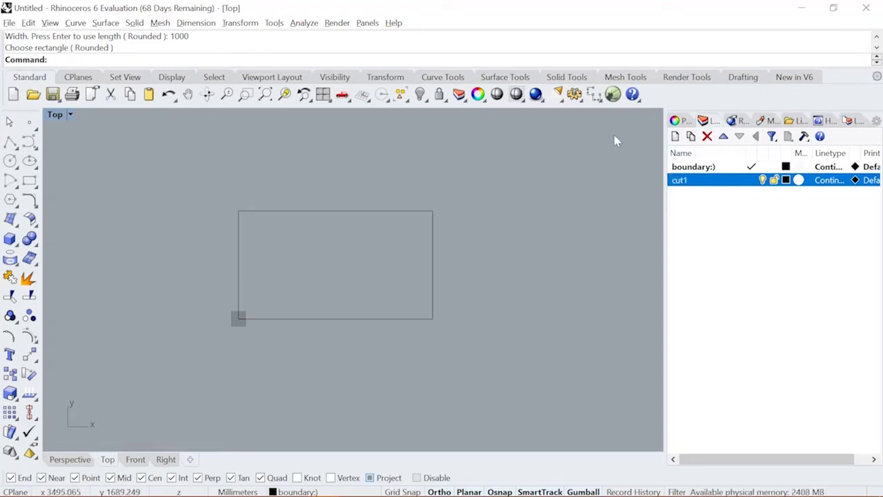
pyautogui.click(675, 136)
pyautogui.write('e')
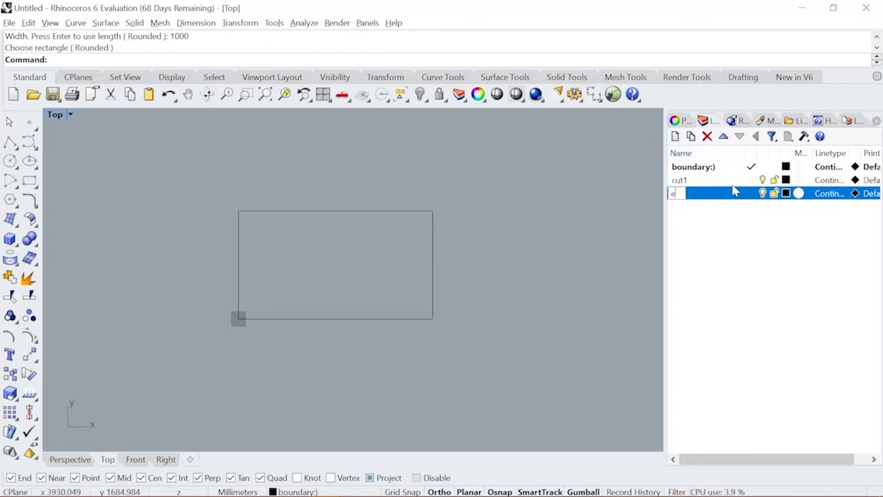
pyautogui.write('ngrave1')
pyautogui.press('Return')
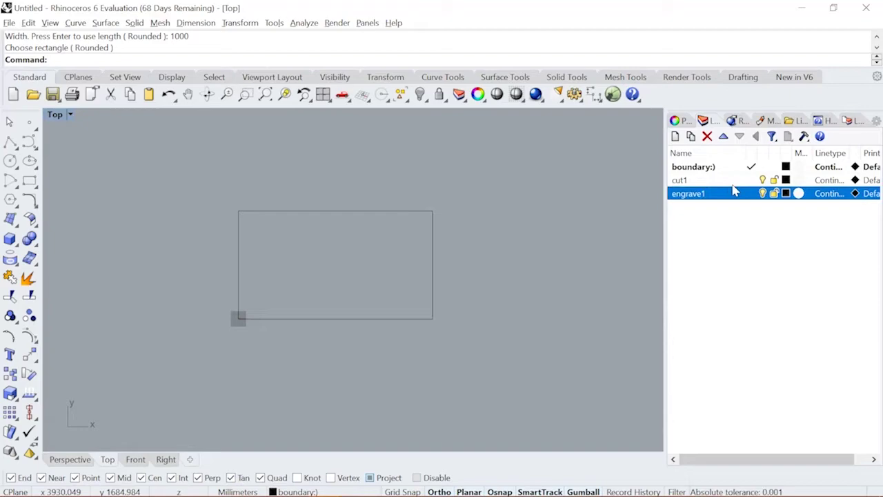
# - Try to set the cut1 layer's color to red
pyautogui.click(786, 180)
pyautogui.click(598, 179)
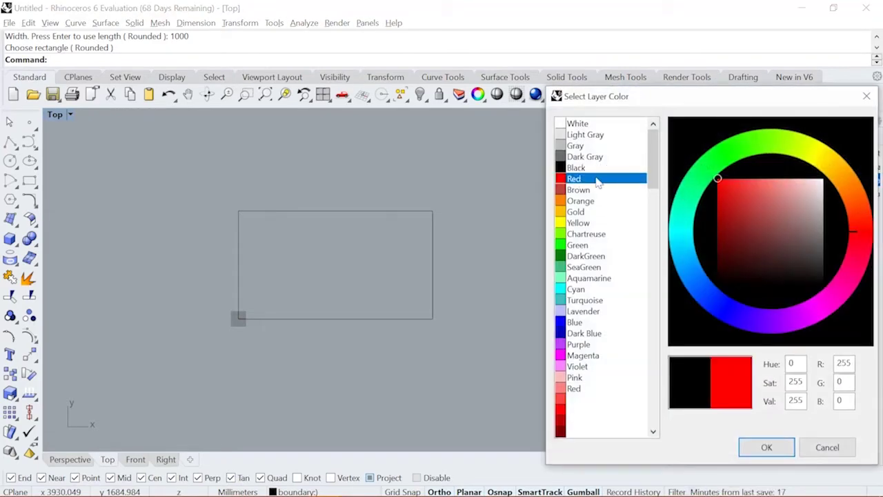
pyautogui.click(767, 447)
pyautogui.click(784, 166)
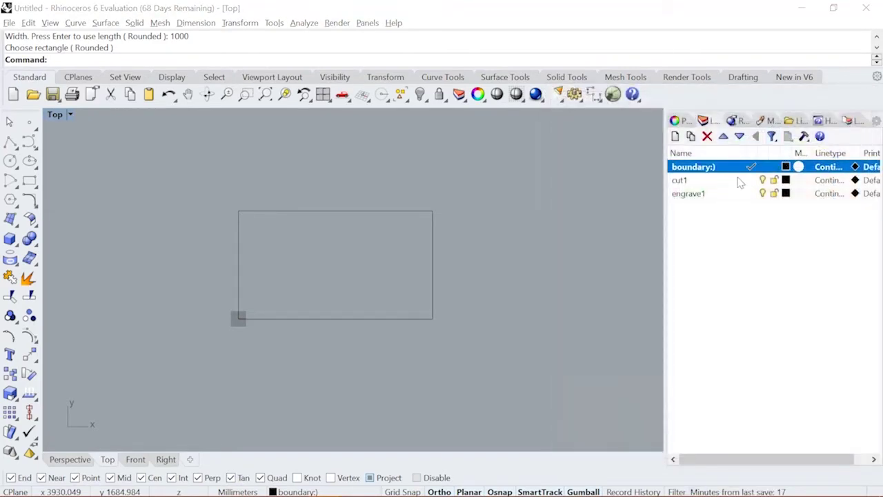
# - Set the boundary:) layer's color to red and lock it, with cut1 as the current layer
pyautogui.click(598, 179)
pyautogui.click(767, 447)
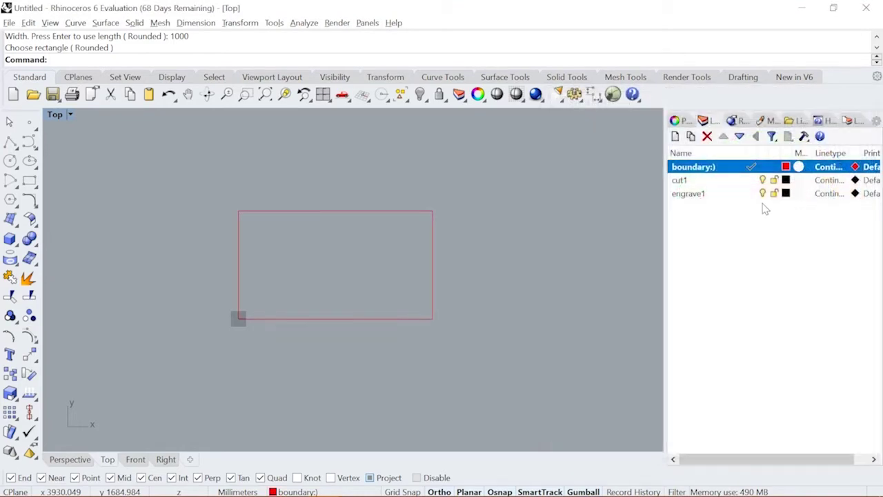
pyautogui.click(742, 181)
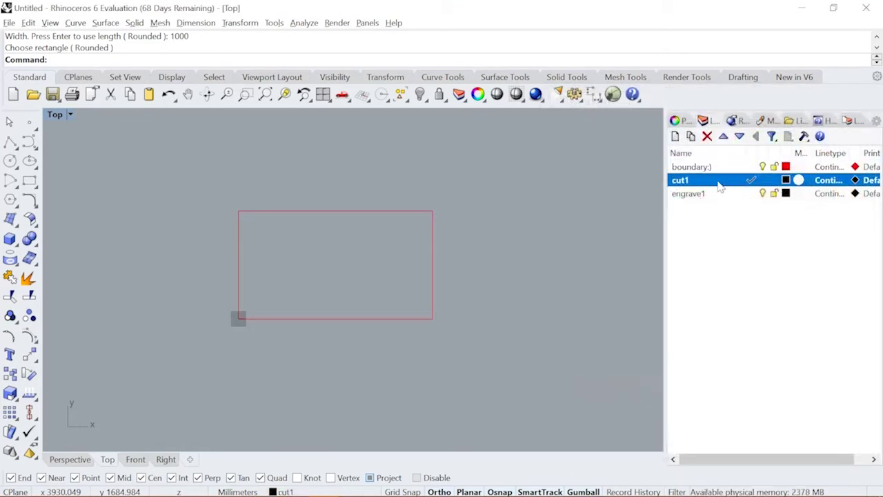
pyautogui.click(775, 168)
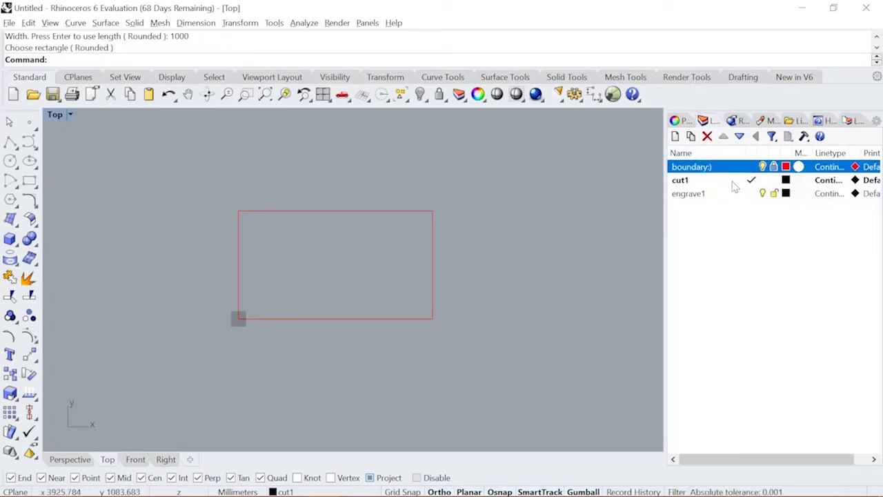
# - Confirm black as the cut1 layer's color and set the engrave1 layer's color to white
pyautogui.click(786, 181)
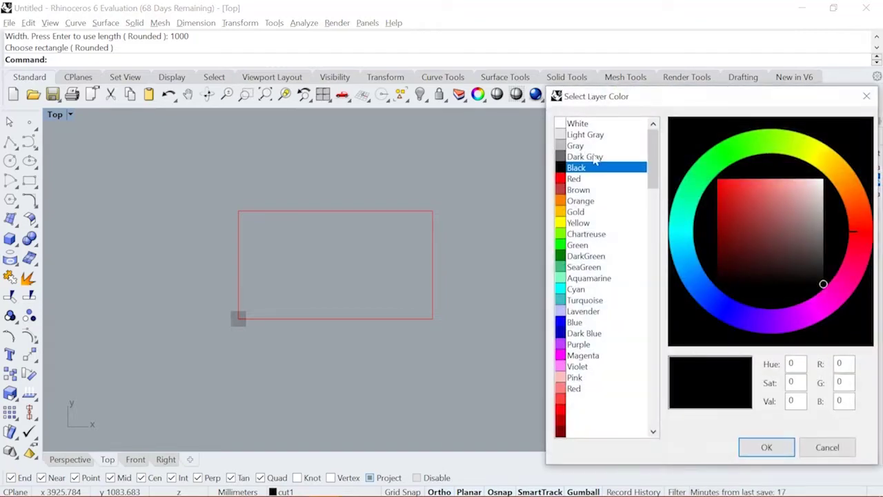
pyautogui.click(766, 447)
pyautogui.click(786, 194)
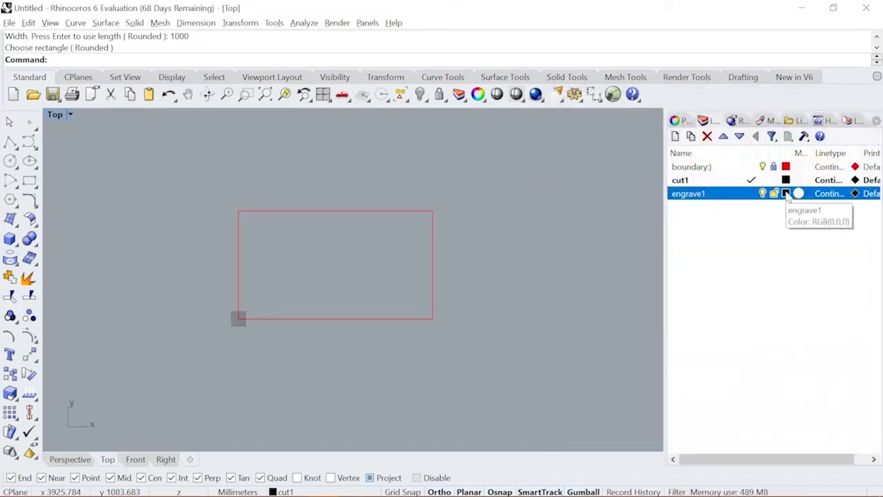
pyautogui.click(786, 194)
pyautogui.click(592, 158)
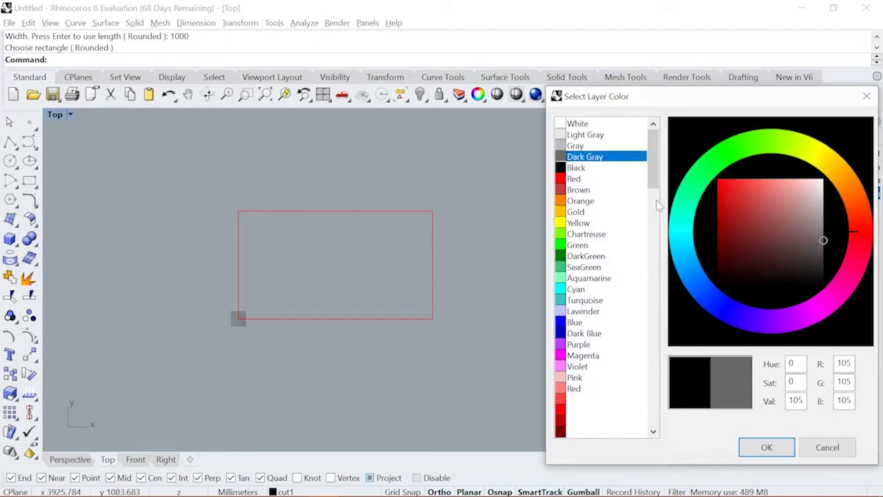
pyautogui.click(579, 123)
pyautogui.click(751, 445)
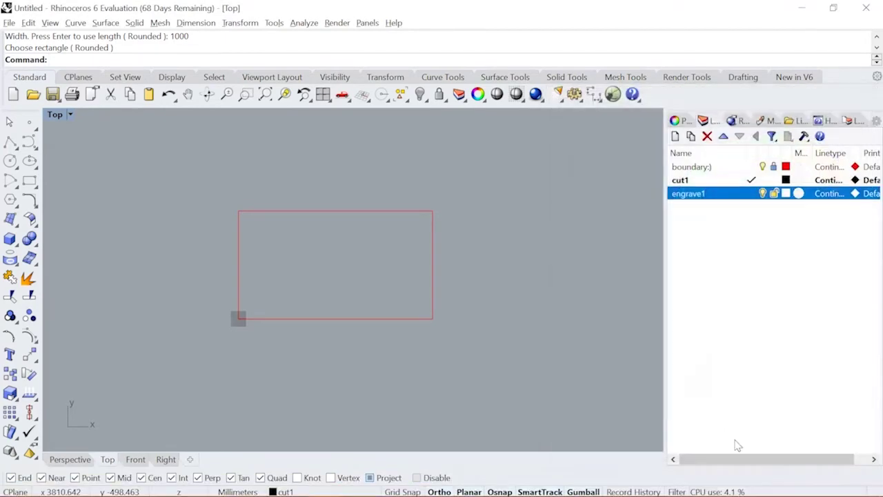
# - Start the degree-3 Curve command on the cut1 layer with Ortho off and object snaps enabled
pyautogui.moveTo(513, 309); pyautogui.dragTo(571, 305, button='right')
pyautogui.scroll(4, 341, 253)
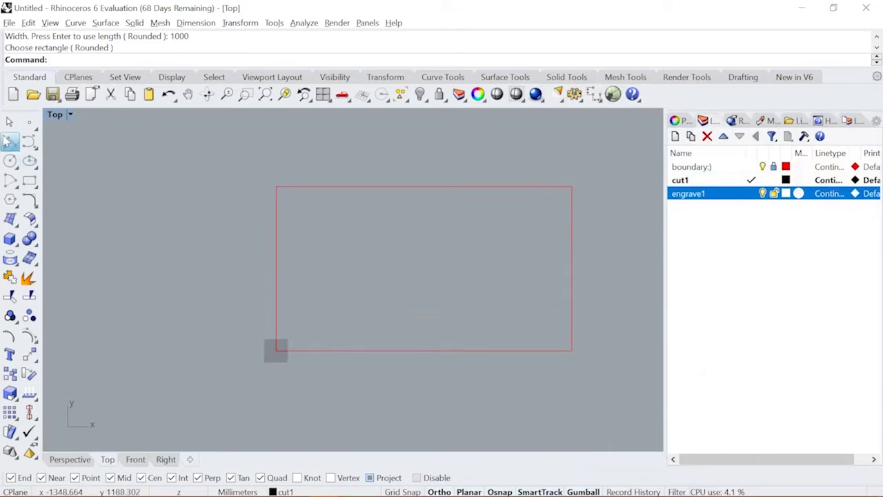
pyautogui.click(29, 142)
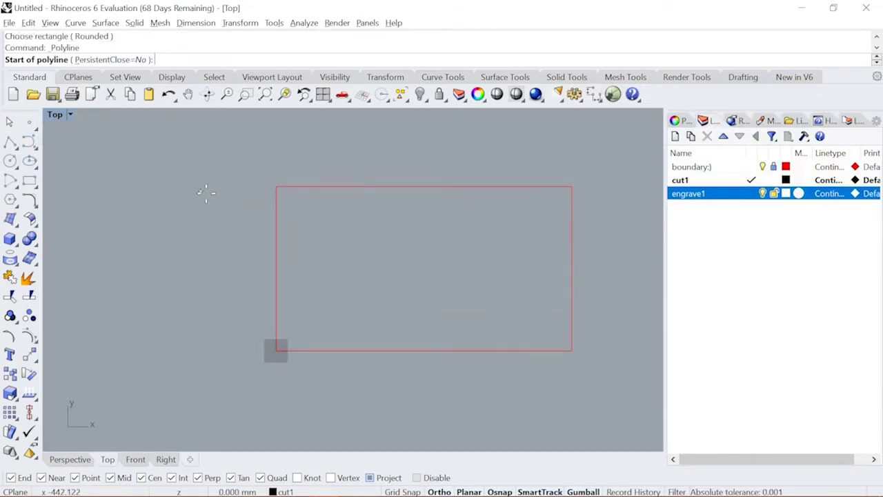
pyautogui.click(29, 142)
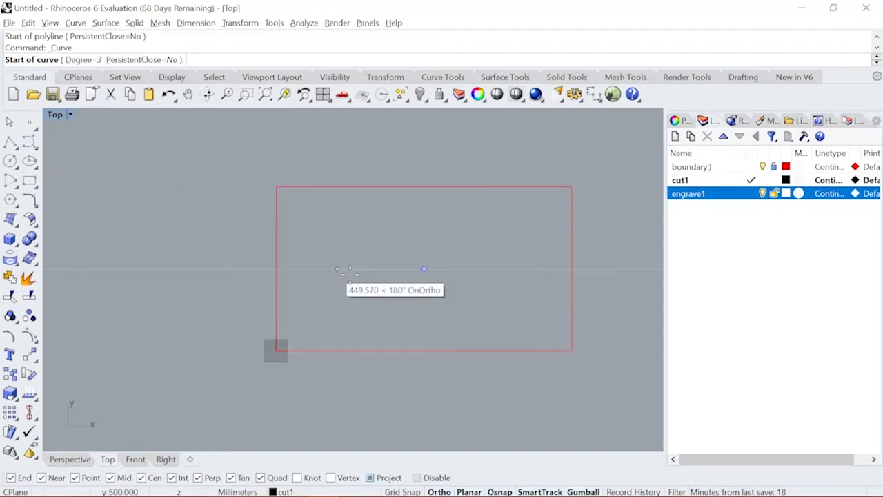
pyautogui.click(424, 268)
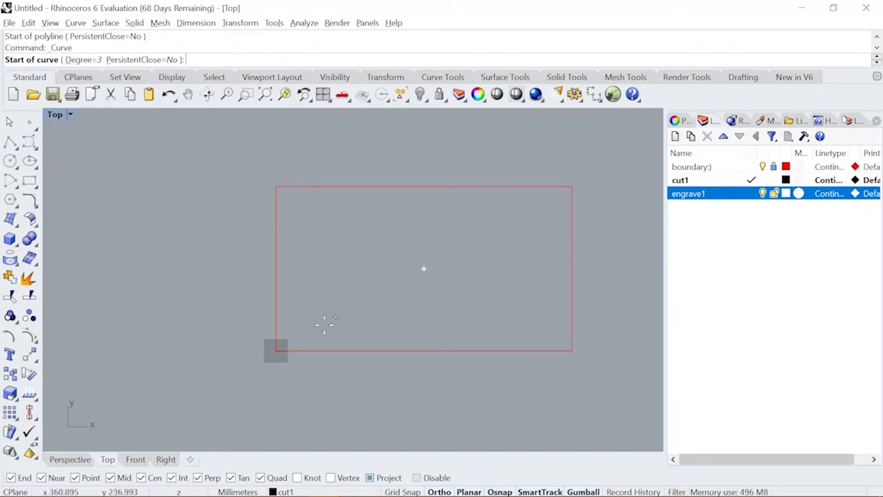
pyautogui.moveTo(315, 350); pyautogui.dragTo(324, 376, button='right')
pyautogui.scroll(2, 284, 399)
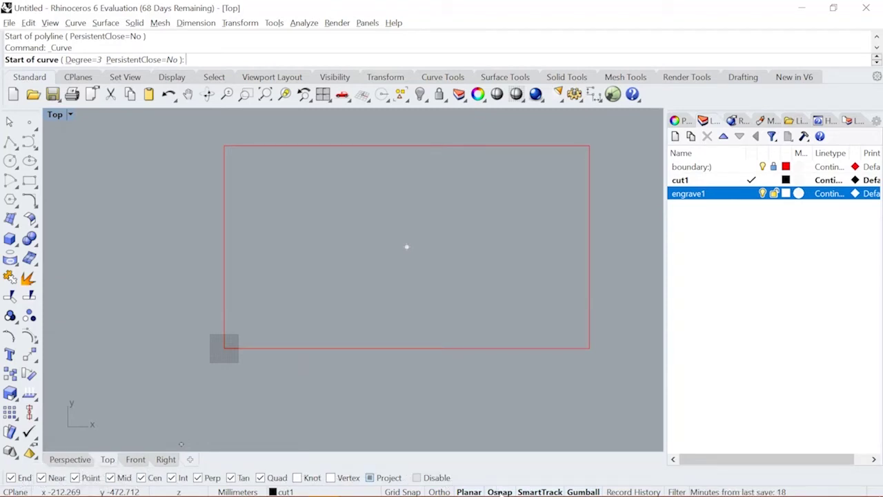
pyautogui.click(416, 477)
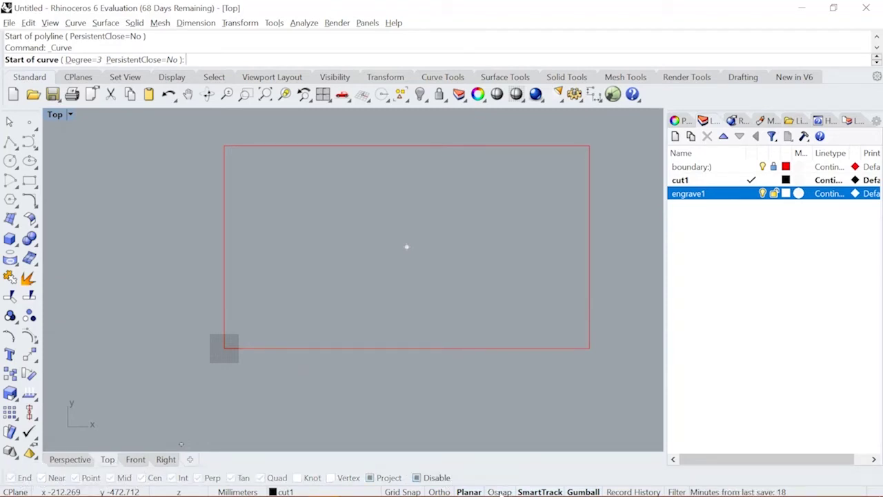
pyautogui.click(416, 478)
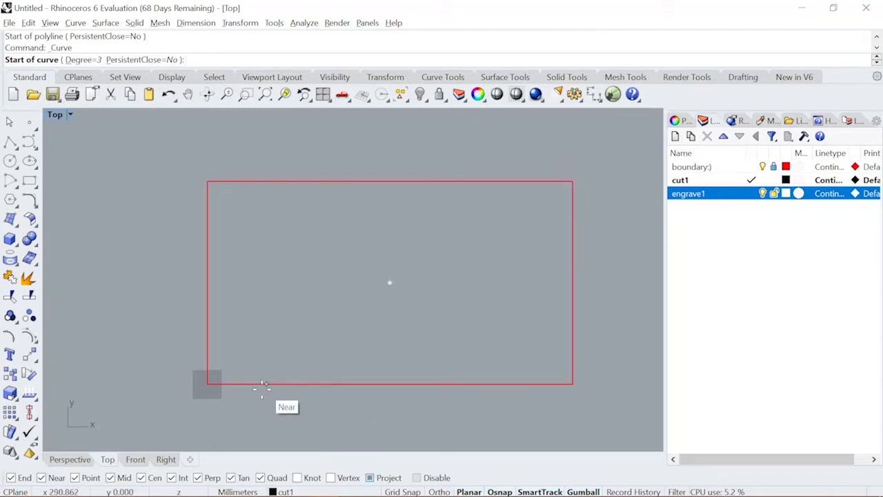
# - Draw a wavy curve from about x 291 mm on the boundary's lower edge to about x 264 mm on its upper edge
pyautogui.click(262, 384)
pyautogui.click(278, 340)
pyautogui.click(267, 281)
pyautogui.click(246, 245)
pyautogui.click(261, 218)
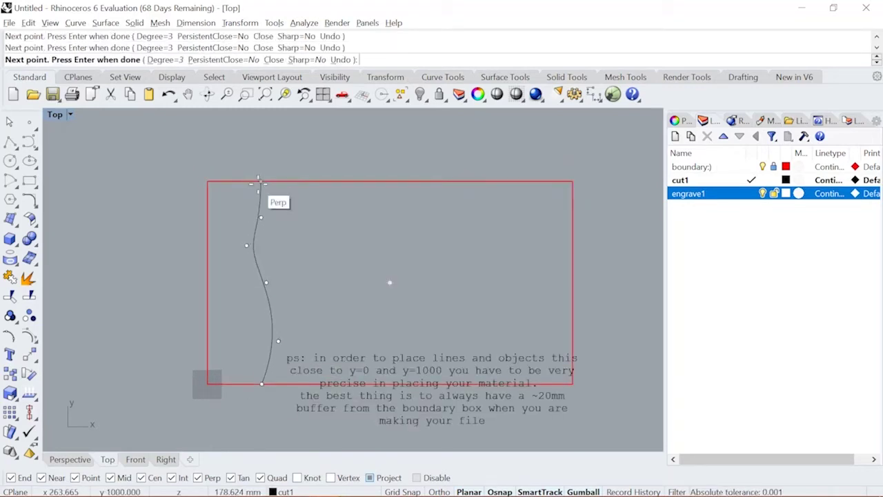
pyautogui.click(261, 182)
pyautogui.press('Return')
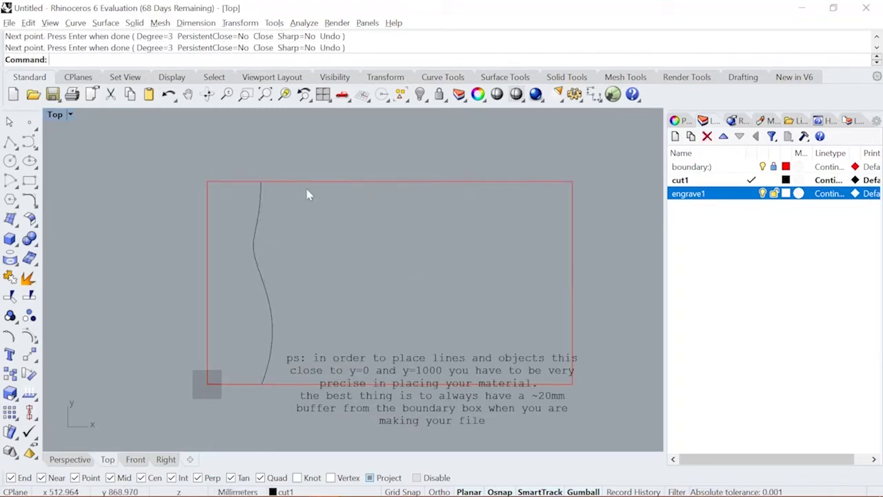
# - Disable the Center snap and draw a second wavy curve from the boundary's upper edge to its lower edge, right of the first
pyautogui.press('Return')
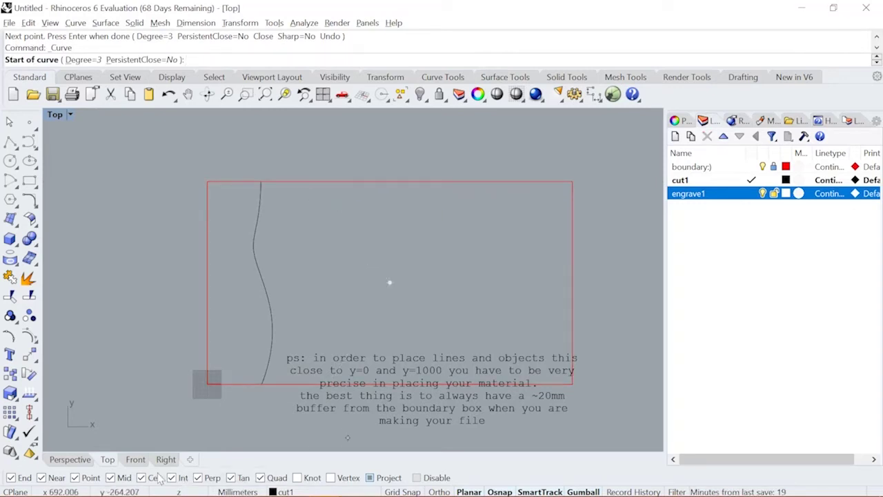
pyautogui.click(154, 478)
pyautogui.click(314, 182)
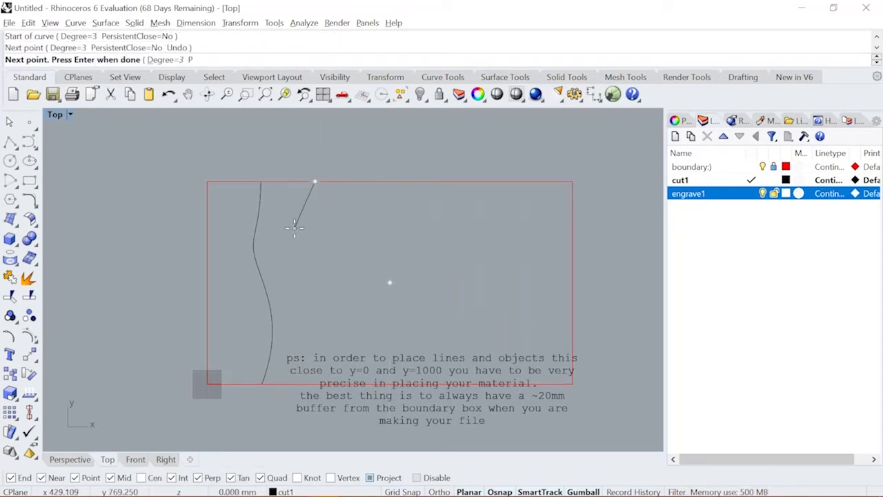
pyautogui.click(294, 227)
pyautogui.click(315, 297)
pyautogui.click(314, 381)
pyautogui.press('Return')
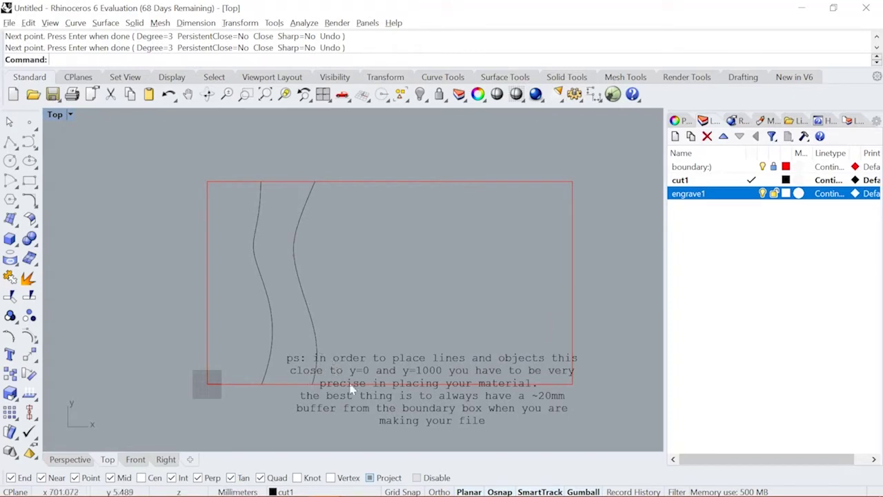
# - Draw a third wavy curve from the boundary's lower edge to about x 690 mm on its upper edge, right of the second
pyautogui.press('Return')
pyautogui.click(362, 384)
pyautogui.click(363, 327)
pyautogui.click(340, 265)
pyautogui.click(331, 226)
pyautogui.click(349, 197)
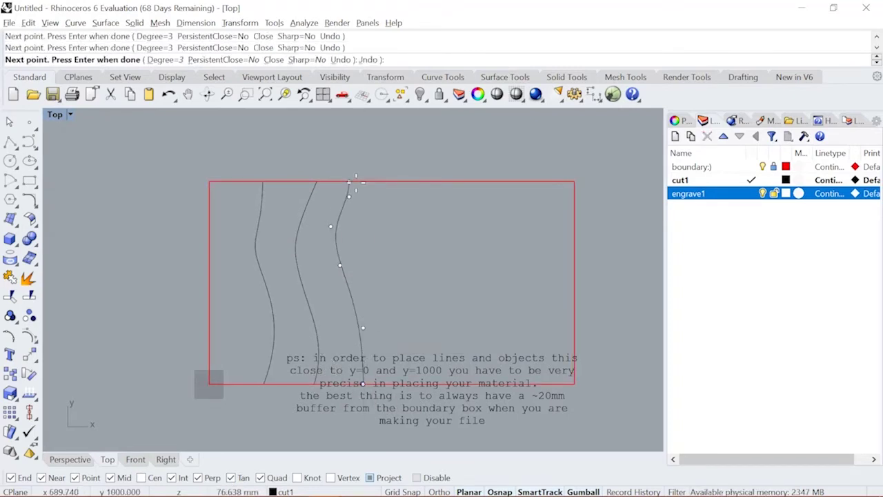
pyautogui.click(349, 181)
pyautogui.press('Return')
# - Draw a fourth wavy curve from the boundary's upper edge down to its lower edge, right of the third
pyautogui.press('Return')
pyautogui.click(391, 182)
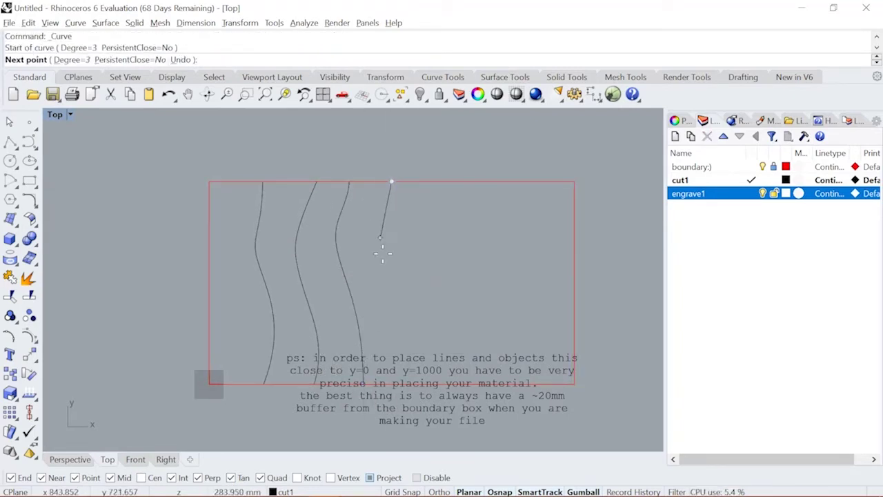
pyautogui.click(383, 253)
pyautogui.click(404, 305)
pyautogui.click(407, 384)
pyautogui.press('Return')
# - Draw a fifth wavy curve from about x 1259 mm on the boundary's lower edge to about x 1204 mm on its upper edge
pyautogui.press('Return')
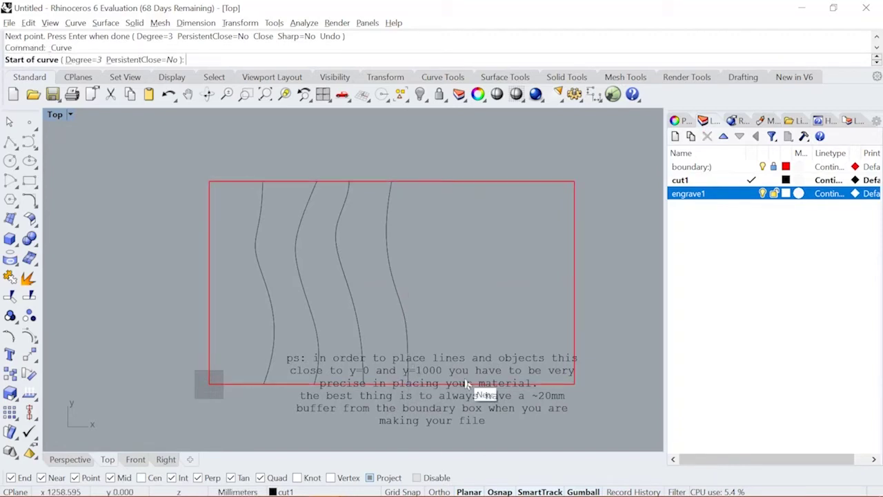
pyautogui.click(465, 384)
pyautogui.click(465, 330)
pyautogui.click(437, 285)
pyautogui.click(436, 259)
pyautogui.click(451, 223)
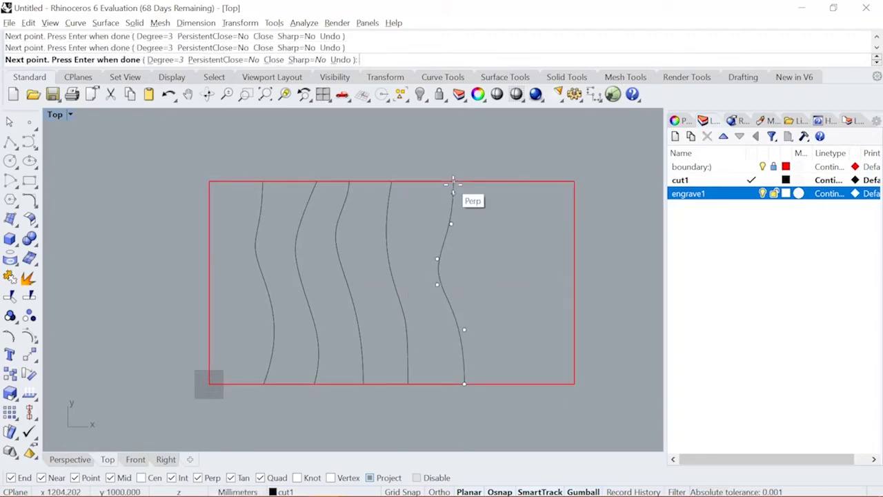
pyautogui.click(453, 182)
pyautogui.press('Return')
# - Draw a sixth wavy curve from the boundary's upper edge down to its lower edge, right of the fifth
pyautogui.press('Return')
pyautogui.click(503, 182)
pyautogui.click(504, 232)
pyautogui.click(480, 259)
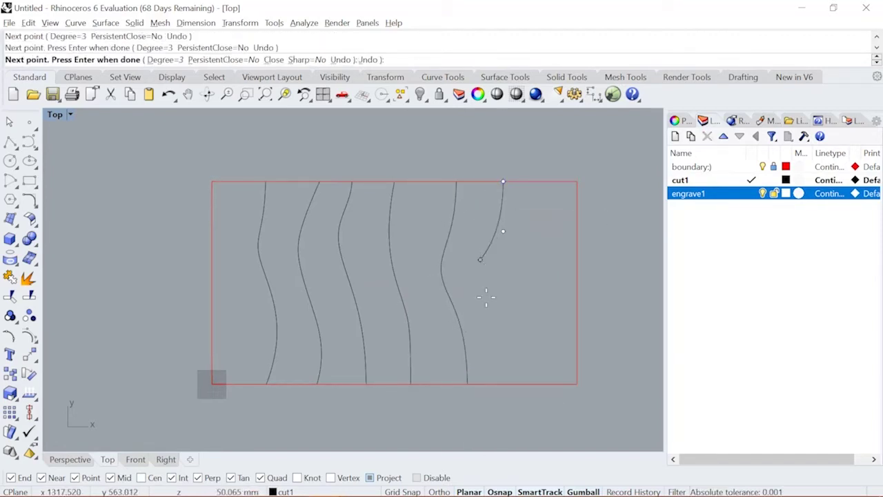
pyautogui.click(486, 297)
pyautogui.click(490, 327)
pyautogui.click(509, 384)
pyautogui.press('Return')
# - Select all six wavy curves at once and clear the selection
pyautogui.scroll(-2, 511, 337)
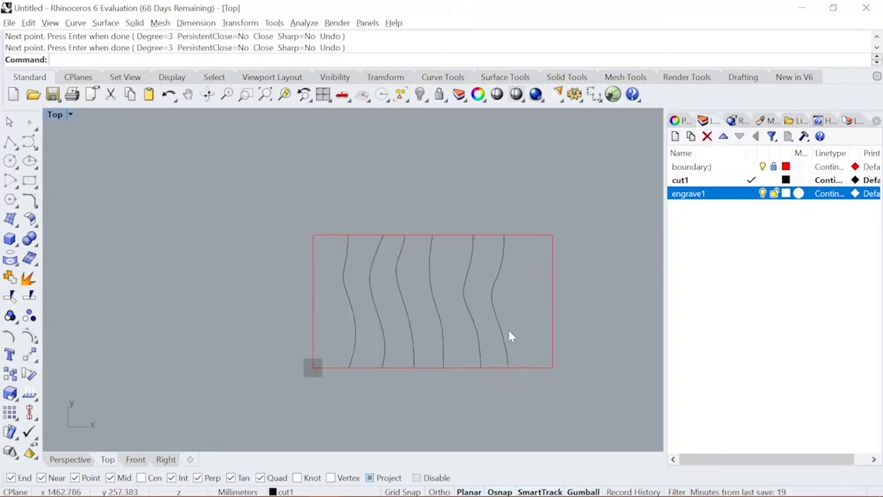
pyautogui.moveTo(510, 337); pyautogui.dragTo(467, 325, button='right')
pyautogui.hotkey('ctrl', 'a')
pyautogui.press('Escape')
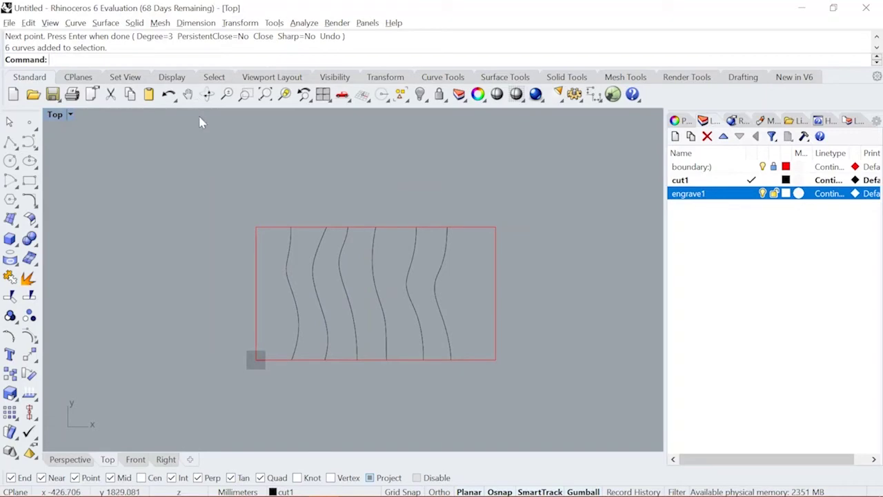
# - Examine the commands for importing an existing file into the current model
pyautogui.click(11, 23)
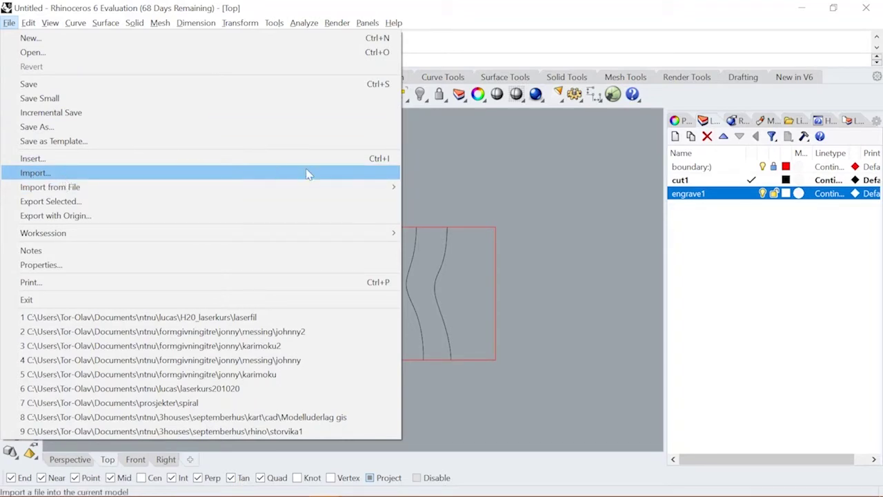
pyautogui.click(442, 172)
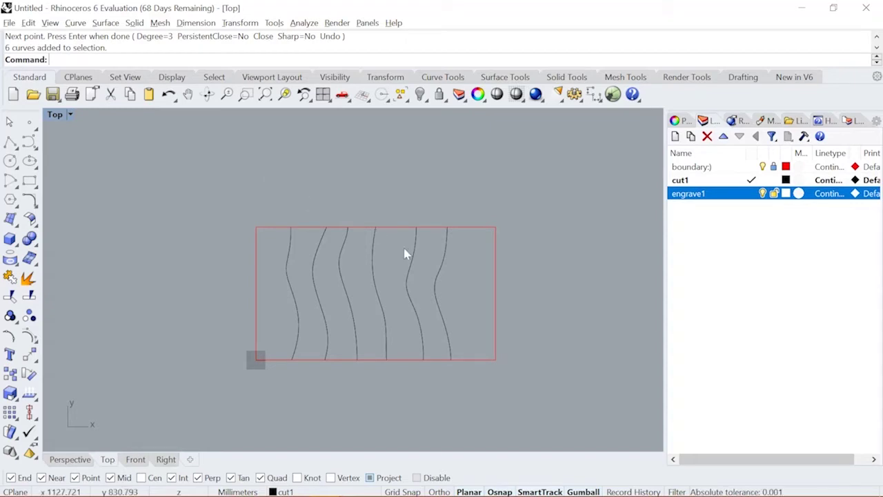
# - Select the second, fourth and sixth wavy curves, counted from the boundary's left edge
pyautogui.scroll(4, 441, 283)
pyautogui.moveTo(446, 292)
pyautogui.mouseDown(button='right')
pyautogui.moveTo(477, 222)
pyautogui.moveTo(450, 282)
pyautogui.mouseUp(button='right')
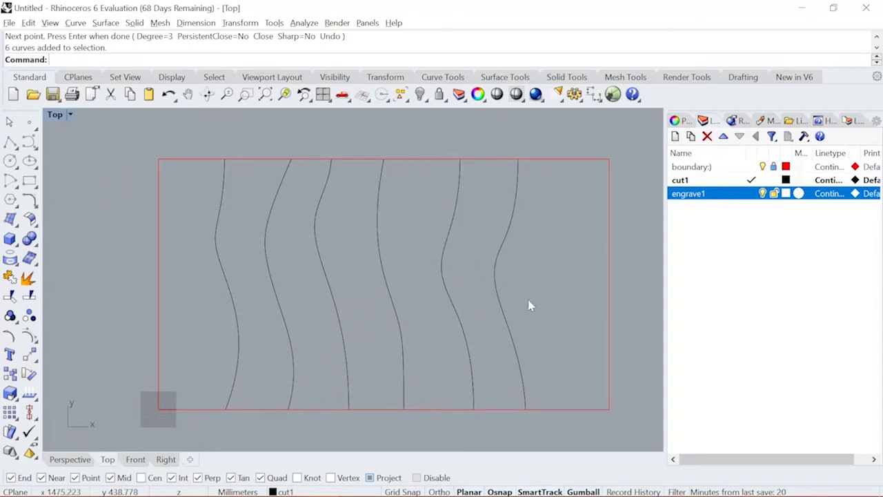
pyautogui.moveTo(385, 334)
pyautogui.mouseDown(button='right')
pyautogui.moveTo(328, 328)
pyautogui.moveTo(378, 345)
pyautogui.mouseUp(button='right')
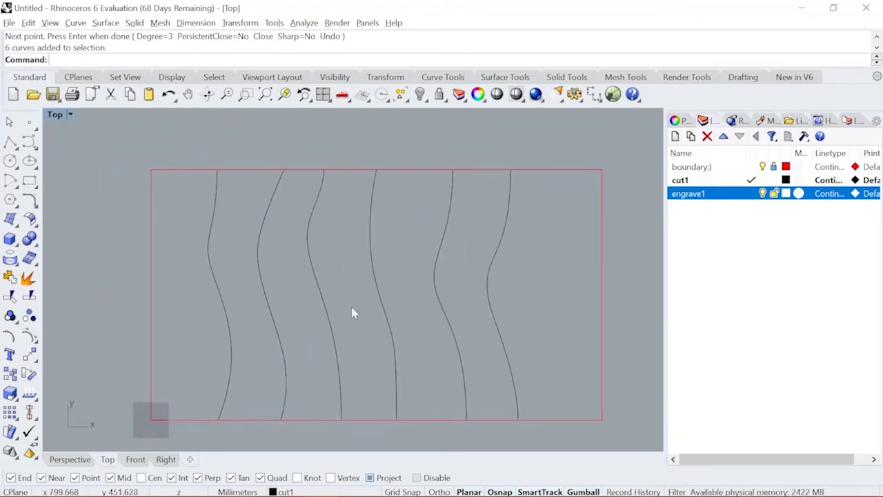
pyautogui.click(276, 336)
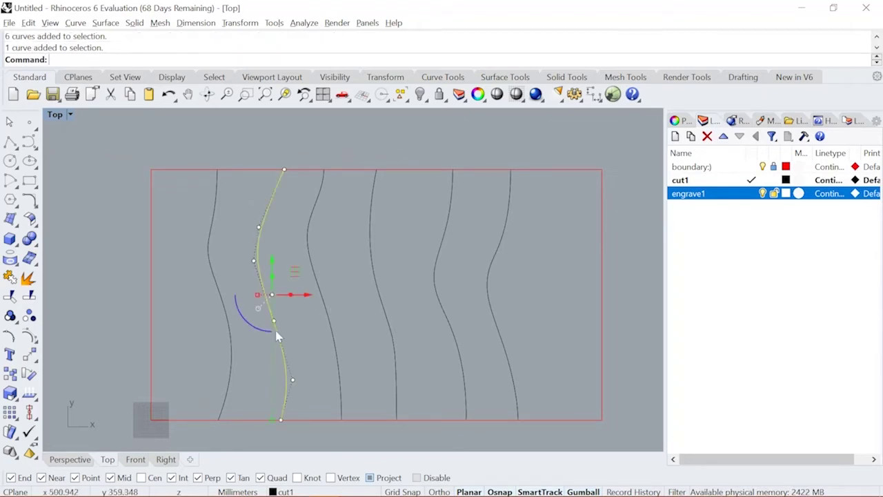
pyautogui.keyDown('shift'); pyautogui.click(394, 342); pyautogui.keyUp('shift')
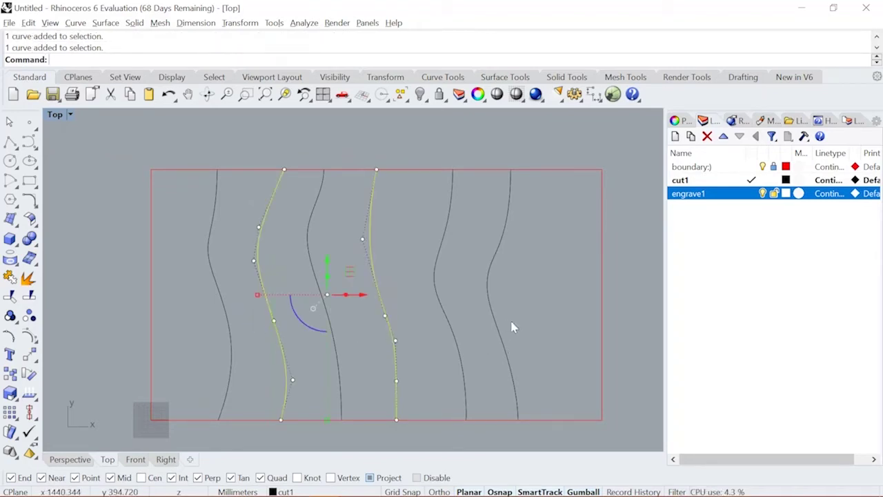
pyautogui.keyDown('shift'); pyautogui.click(497, 333); pyautogui.keyUp('shift')
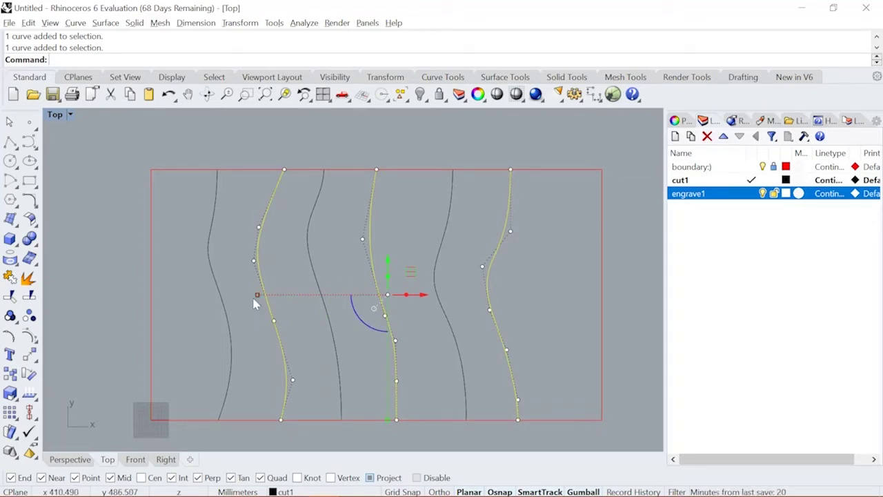
# - Select the first, third and fifth wavy curves instead
pyautogui.click(220, 305)
pyautogui.keyDown('shift'); pyautogui.click(321, 294); pyautogui.keyUp('shift')
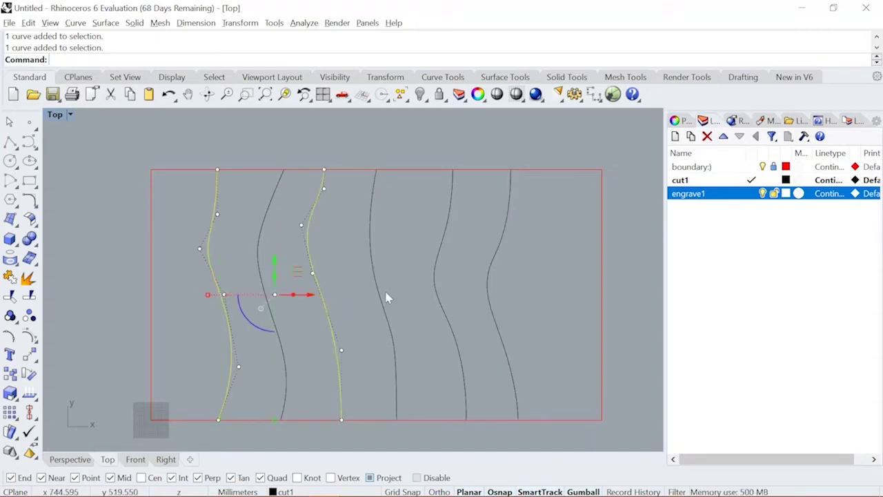
pyautogui.keyDown('shift'); pyautogui.click(437, 299); pyautogui.keyUp('shift')
# - Select the second, fourth and sixth wavy curves together and clear the selection
pyautogui.click(260, 271)
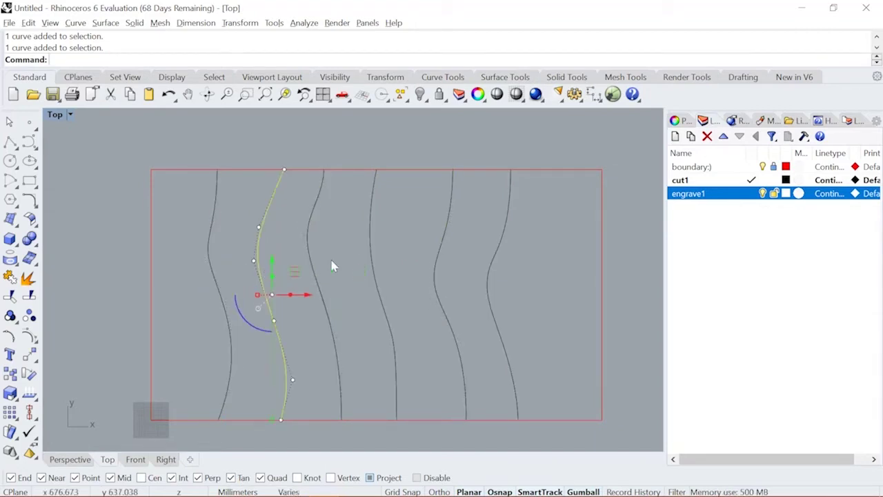
pyautogui.keyDown('shift'); pyautogui.click(375, 276); pyautogui.keyUp('shift')
pyautogui.keyDown('shift'); pyautogui.click(489, 289); pyautogui.keyUp('shift')
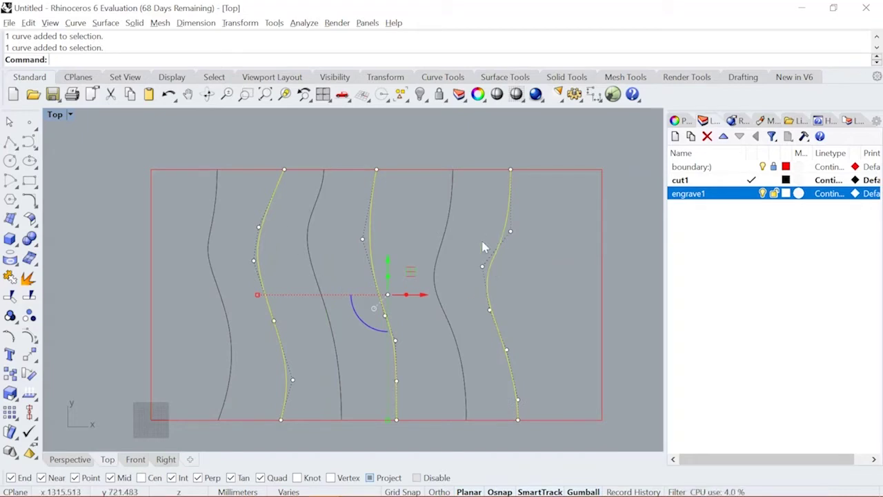
pyautogui.press('Escape')
# - Select the first, third and fifth wavy curves, add the remaining three, and clear the selection
pyautogui.click(212, 271)
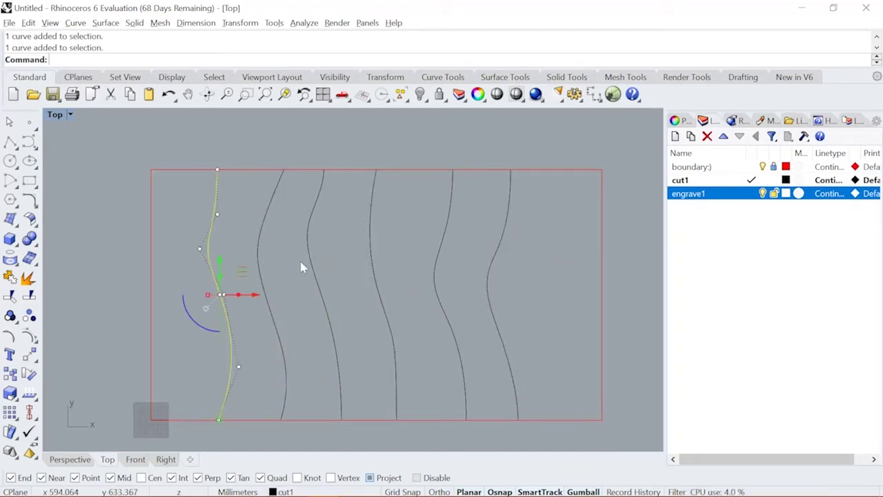
pyautogui.keyDown('shift'); pyautogui.click(307, 268); pyautogui.keyUp('shift')
pyautogui.keyDown('shift'); pyautogui.click(438, 264); pyautogui.keyUp('shift')
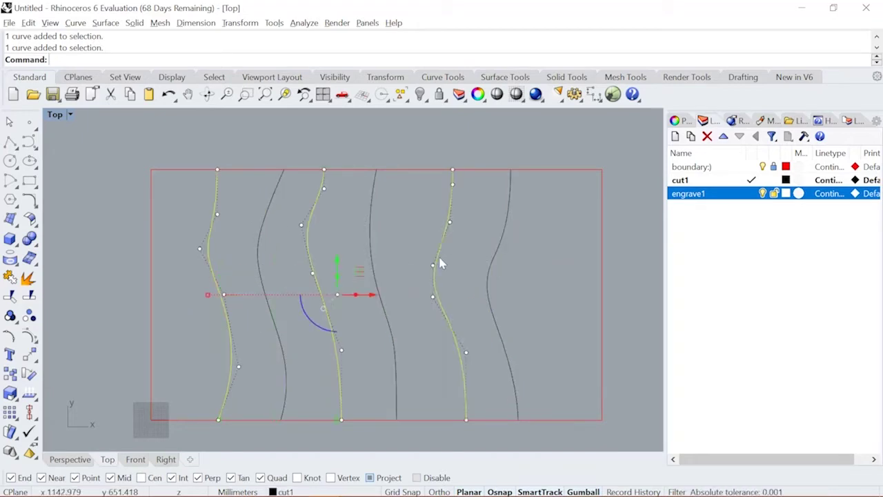
pyautogui.keyDown('shift'); pyautogui.click(261, 267); pyautogui.keyUp('shift')
pyautogui.keyDown('shift'); pyautogui.click(377, 268); pyautogui.keyUp('shift')
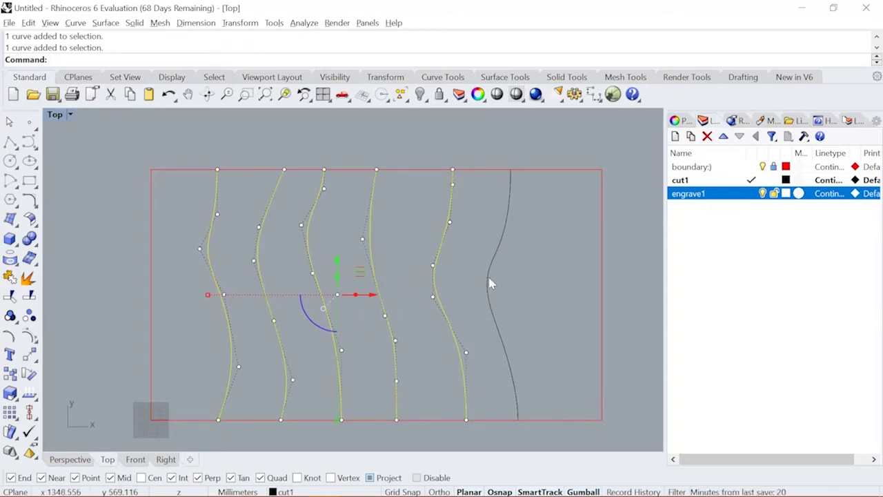
pyautogui.keyDown('shift'); pyautogui.click(487, 274); pyautogui.keyUp('shift')
pyautogui.click(530, 277)
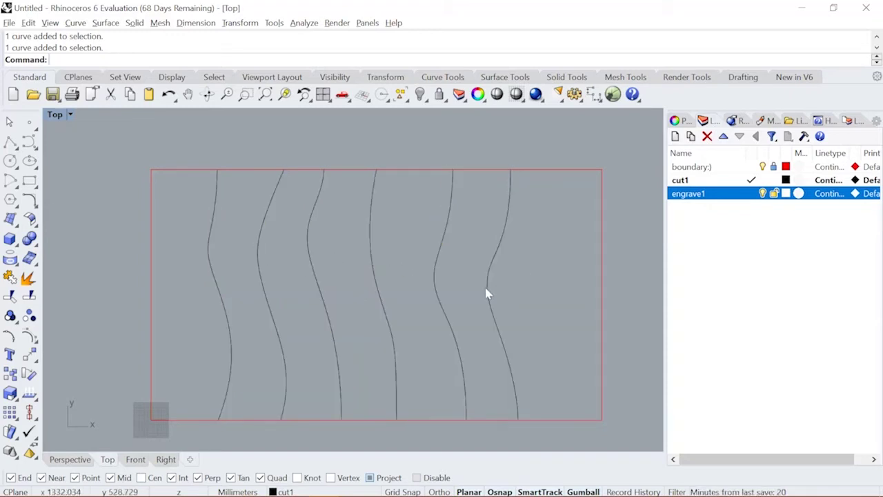
# - Move the second, fourth and sixth wavy curves, counted from the boundary's left edge, to the engrave1 layer
pyautogui.click(487, 292)
pyautogui.keyDown('shift'); pyautogui.click(386, 293); pyautogui.keyUp('shift')
pyautogui.keyDown('shift'); pyautogui.click(274, 298); pyautogui.keyUp('shift')
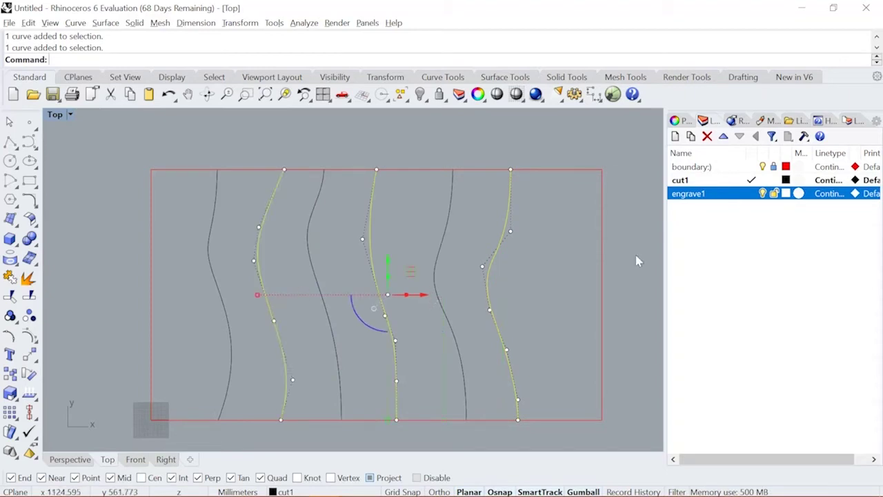
pyautogui.rightClick(720, 196)
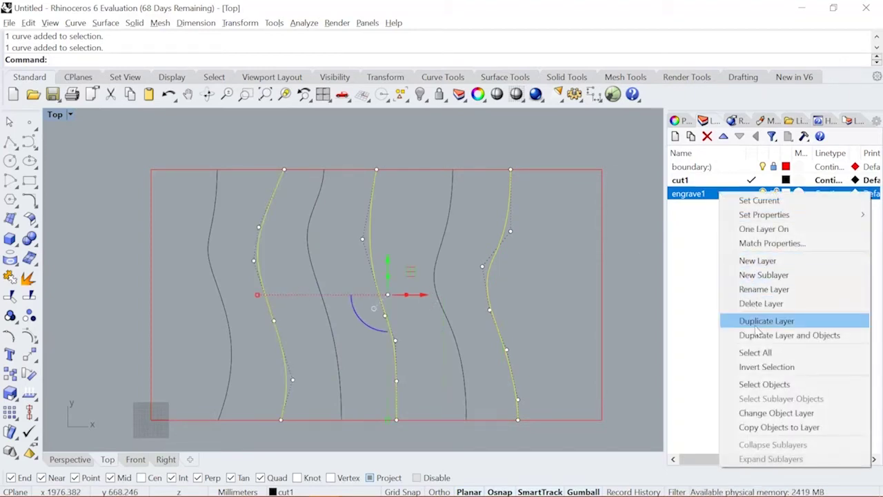
pyautogui.click(784, 417)
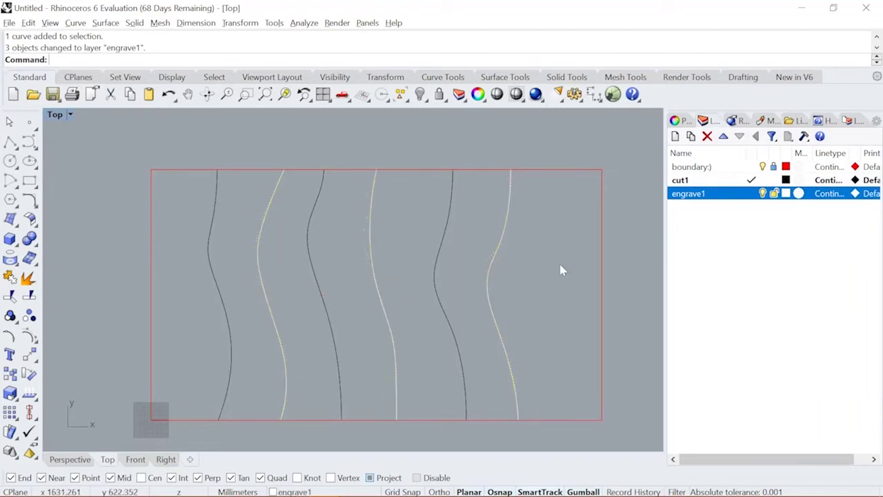
pyautogui.moveTo(469, 316); pyautogui.dragTo(432, 310, button='right')
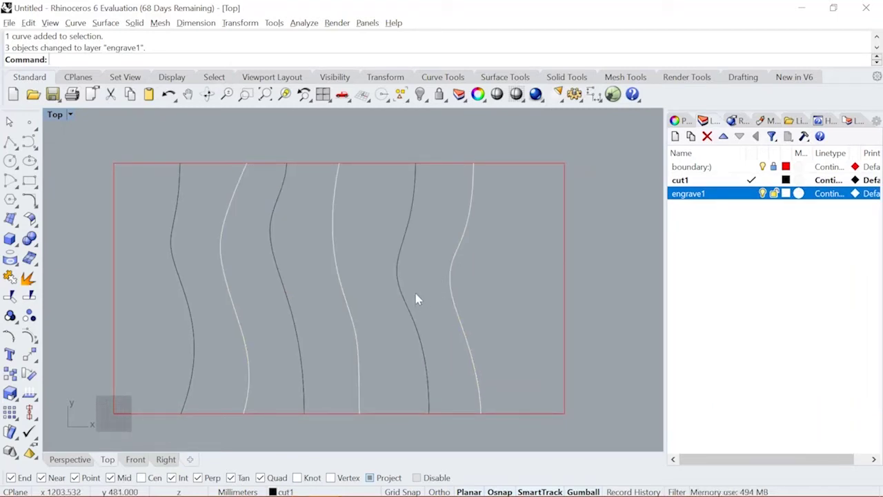
# - Switch to the open laserkurs201020 file and turn off its cut2 and engrave2 layers
pyautogui.hotkey('alt', 'Tab')
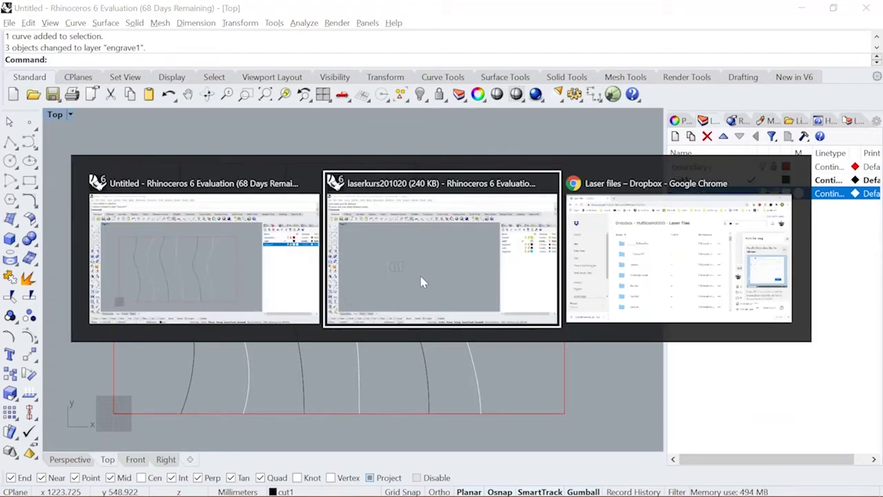
pyautogui.scroll(8, 303, 298)
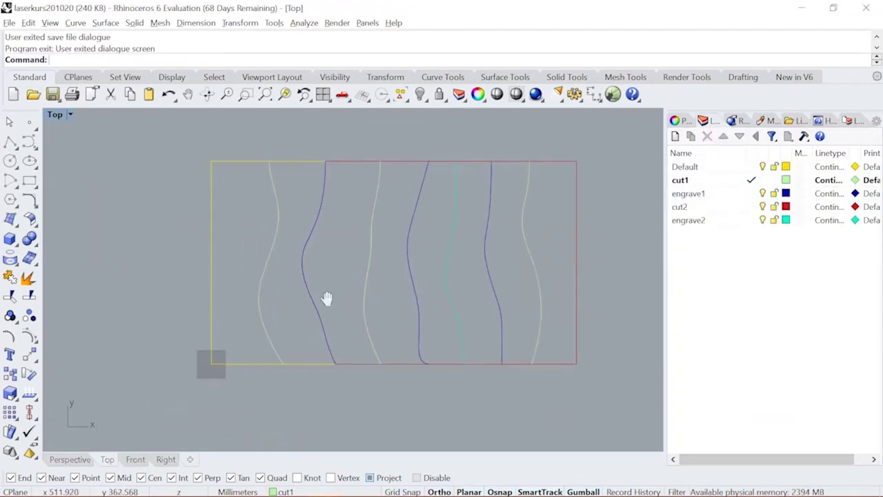
pyautogui.moveTo(327, 298); pyautogui.dragTo(331, 298, button='right')
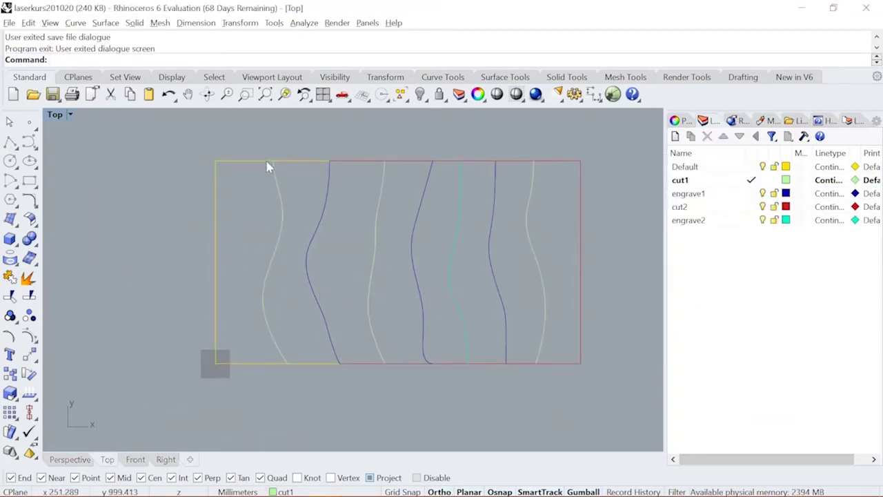
pyautogui.click(763, 206)
pyautogui.click(762, 219)
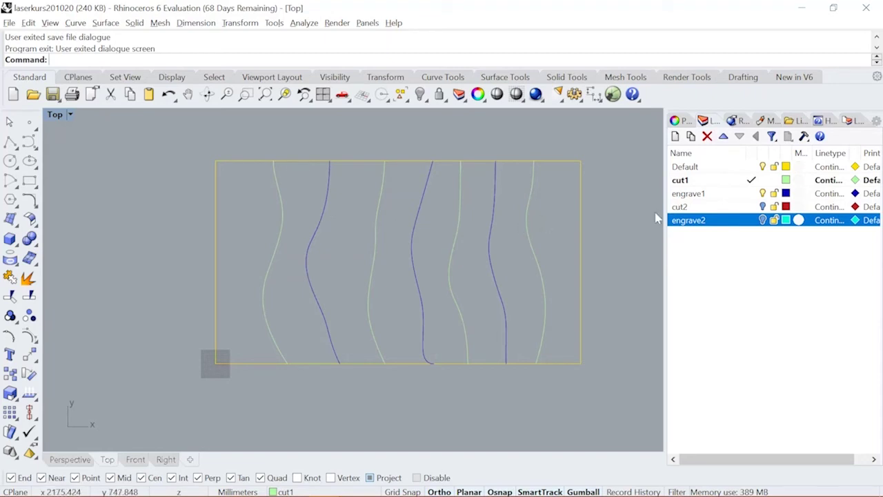
pyautogui.scroll(-2, 381, 256)
pyautogui.moveTo(388, 264); pyautogui.dragTo(413, 306, button='right')
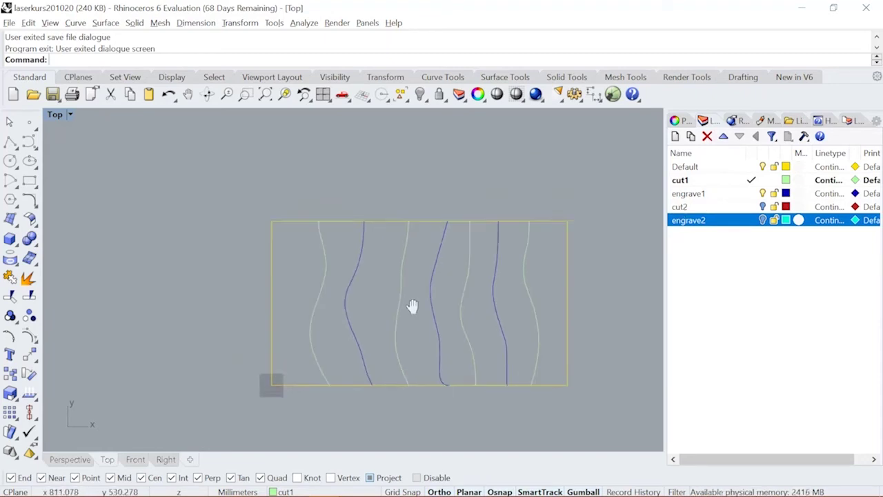
# - Turn the cut2 and engrave2 layers back on, make cut2 current, and hide cut1 and engrave1
pyautogui.click(762, 206)
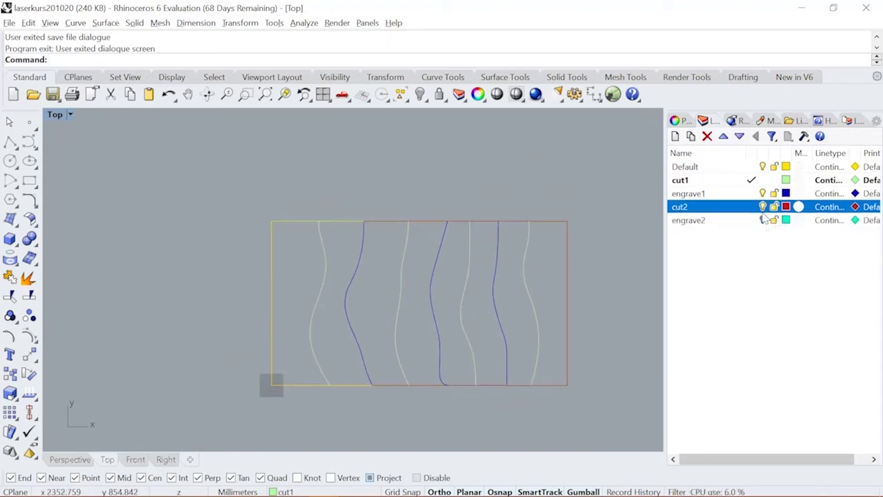
pyautogui.click(762, 219)
pyautogui.click(751, 207)
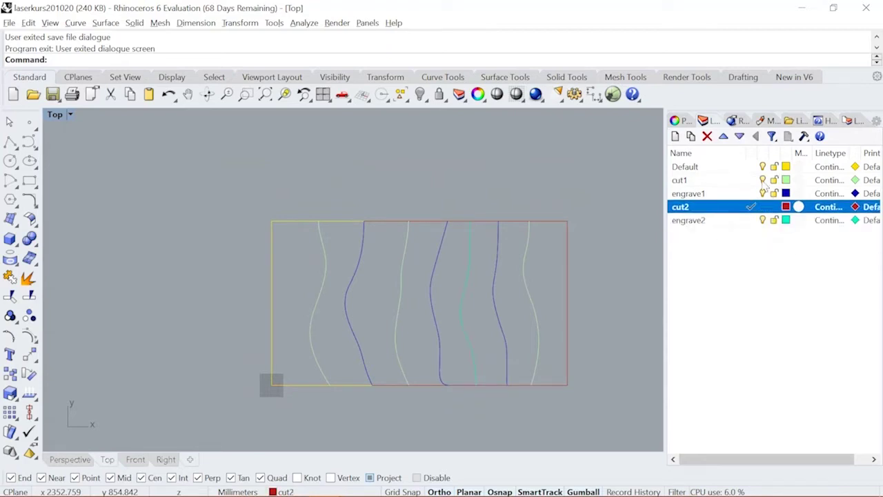
pyautogui.click(762, 179)
pyautogui.click(763, 193)
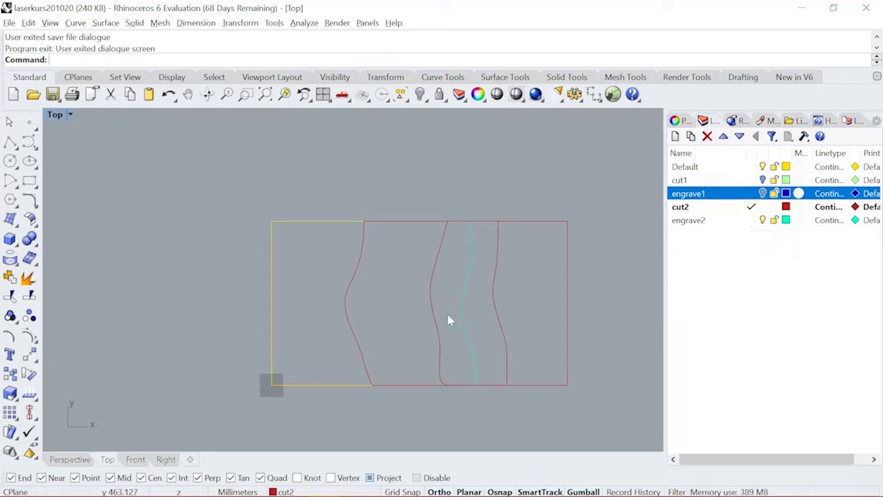
pyautogui.scroll(4, 448, 319)
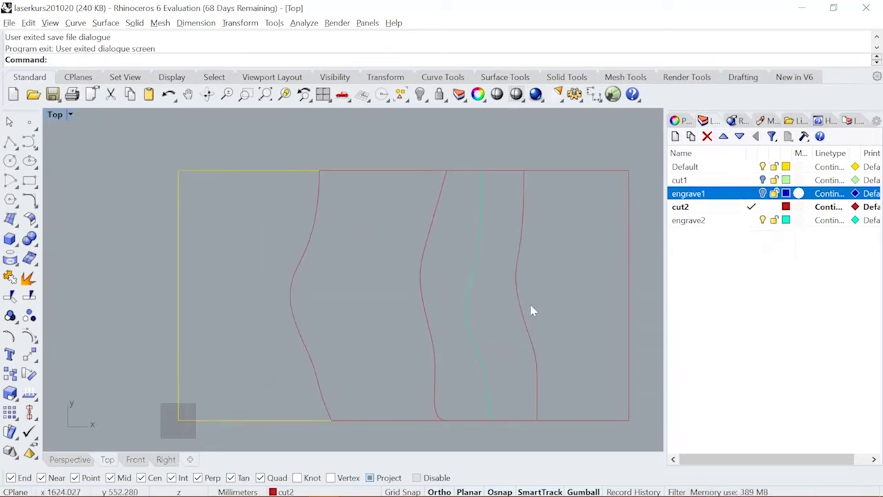
# - Make cut1 the current layer and move its middle wavy curve to the engrave2 layer
pyautogui.doubleClick(726, 181)
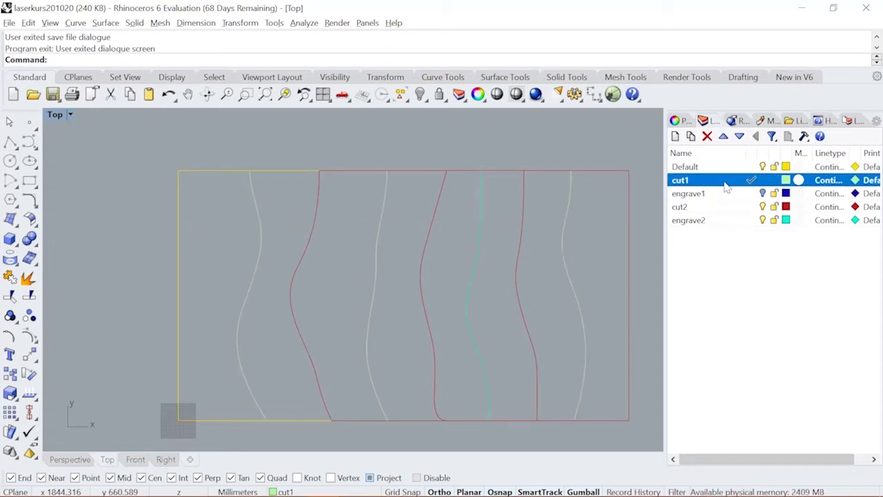
pyautogui.click(373, 306)
pyautogui.rightClick(733, 221)
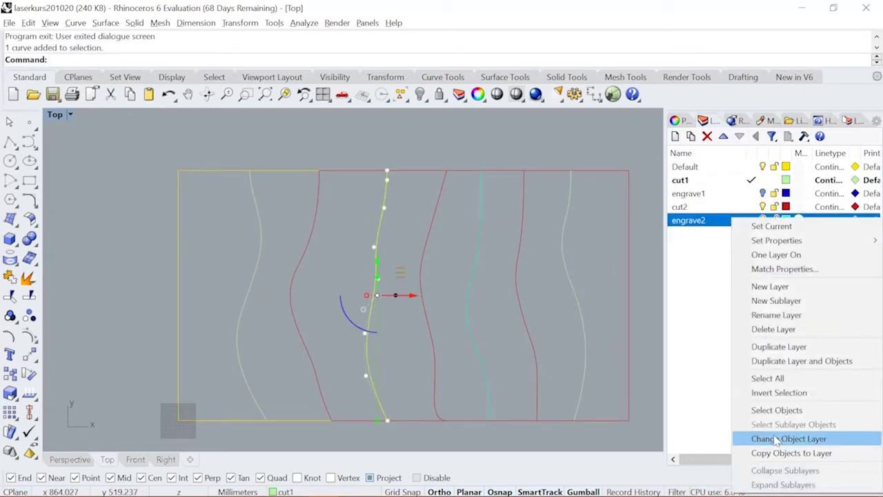
pyautogui.click(776, 439)
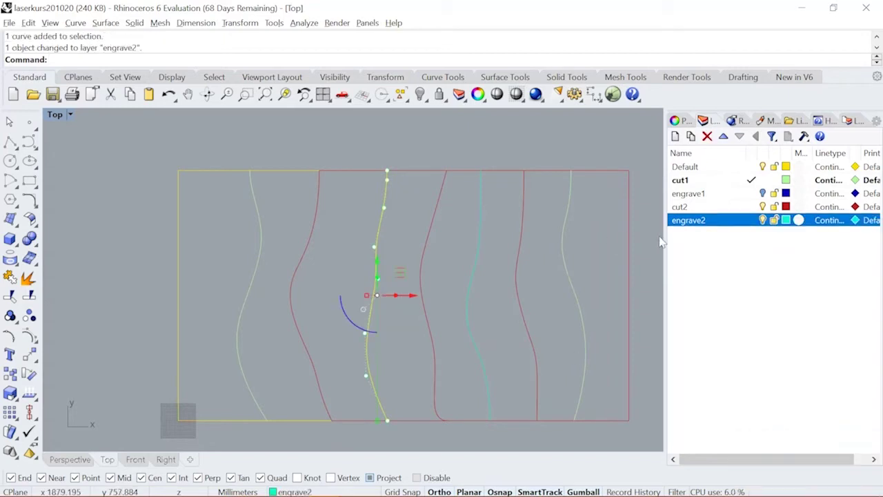
# - Make cut2 the current layer and hide the cut1 layer
pyautogui.click(750, 208)
pyautogui.click(762, 181)
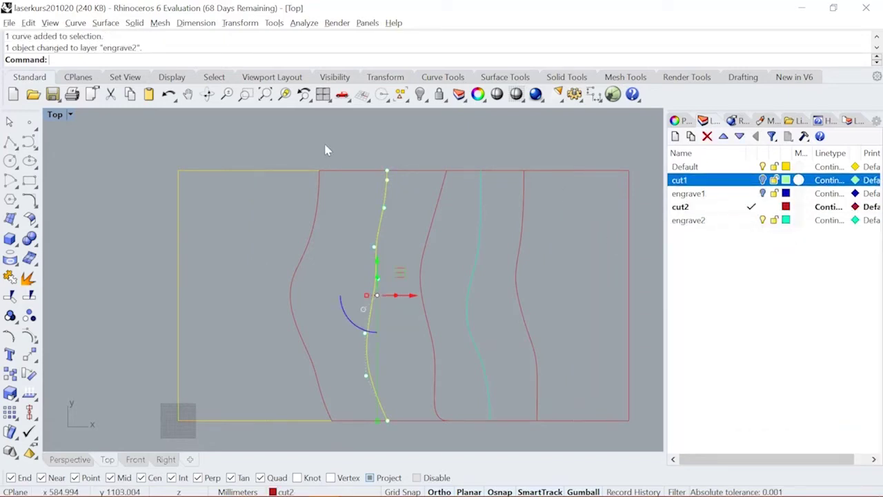
pyautogui.scroll(-3, 514, 297)
pyautogui.moveTo(434, 299)
pyautogui.mouseDown(button='right')
pyautogui.moveTo(334, 297)
pyautogui.moveTo(388, 314)
pyautogui.mouseUp(button='right')
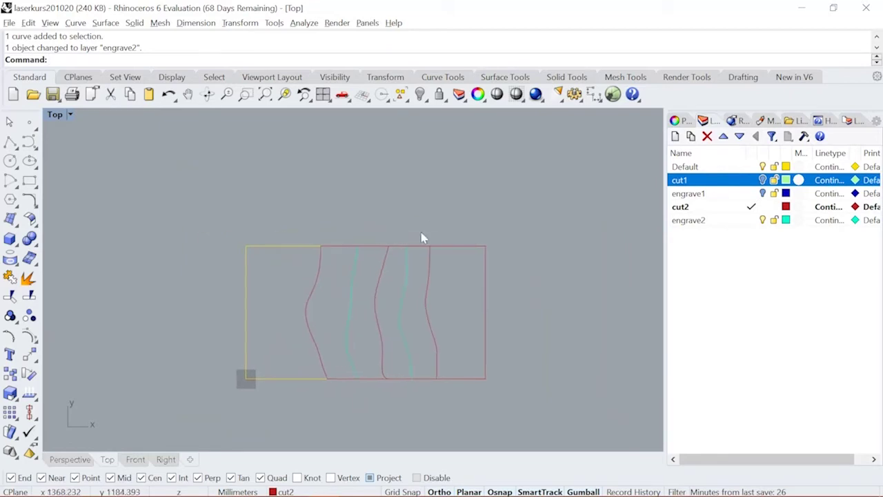
# - Show the hidden objects in the Perspective view and bring the solid sheet panels into close view
pyautogui.click(72, 459)
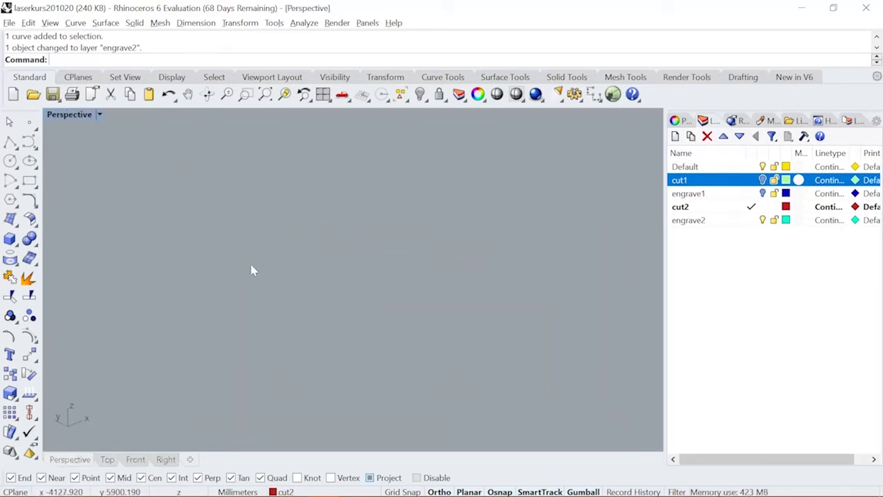
pyautogui.scroll(-5, 314, 288)
pyautogui.moveTo(328, 254); pyautogui.dragTo(323, 250, button='right')
pyautogui.write('Show')
pyautogui.press('Return')
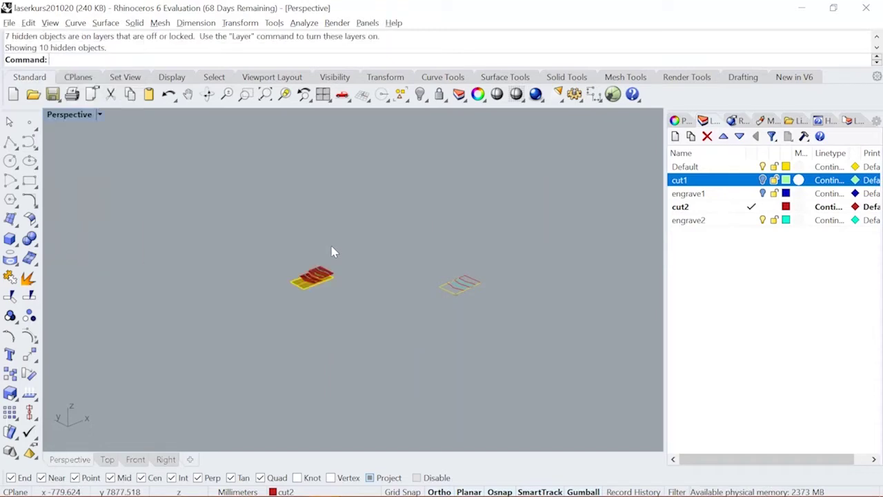
pyautogui.scroll(6, 325, 303)
pyautogui.keyDown('shift'); pyautogui.moveTo(350, 222); pyautogui.dragTo(435, 325, button='right'); pyautogui.keyUp('shift')
pyautogui.scroll(8, 540, 293)
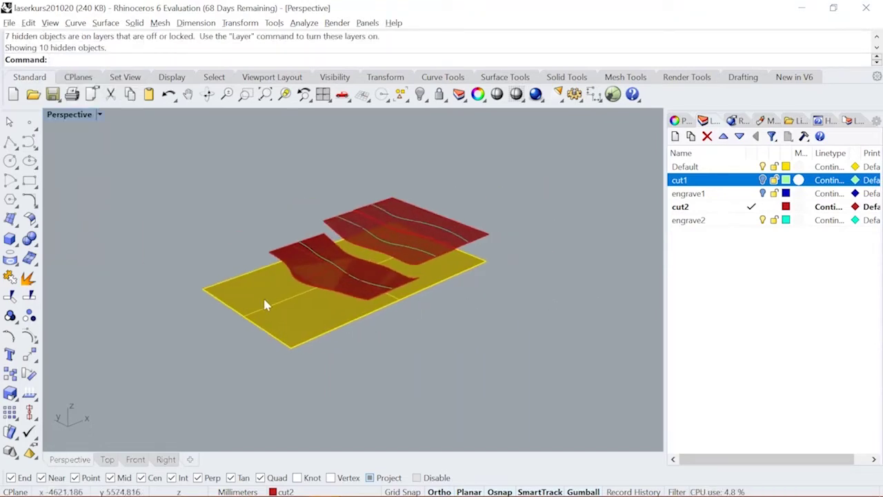
# - Turn the engrave1 and cut1 layers back on, then select the separate left red panel and clear the selection
pyautogui.click(763, 194)
pyautogui.click(763, 180)
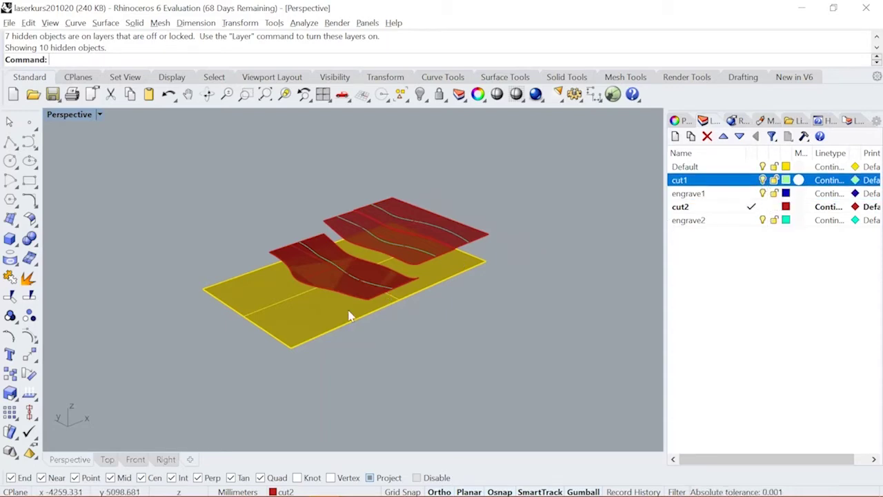
pyautogui.moveTo(331, 363); pyautogui.dragTo(313, 315, button='right')
pyautogui.click(314, 316)
pyautogui.click(322, 269)
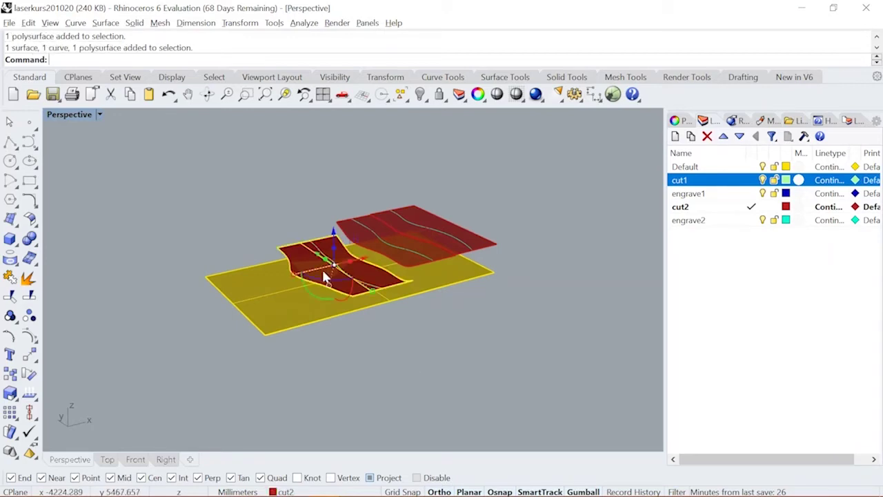
pyautogui.click(461, 322)
pyautogui.moveTo(397, 291)
pyautogui.mouseDown(button='right')
pyautogui.moveTo(427, 250)
pyautogui.moveTo(372, 280)
pyautogui.moveTo(398, 301)
pyautogui.mouseUp(button='right')
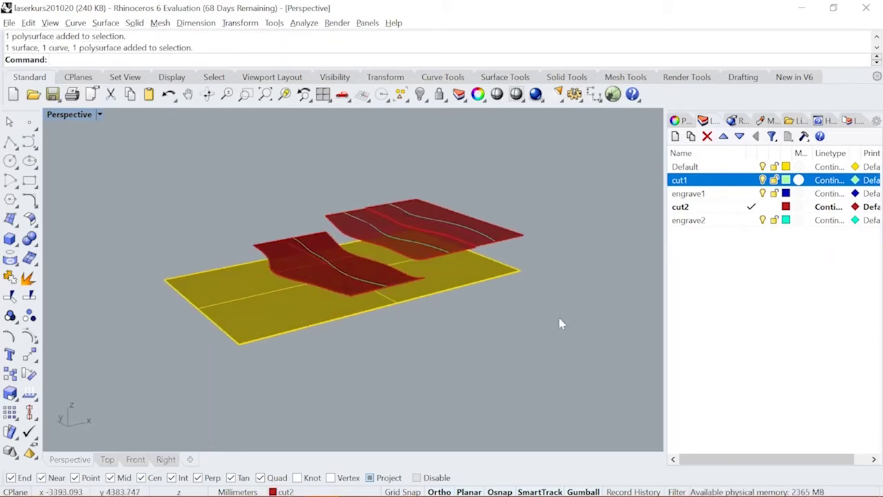
# - Show the remaining hidden panels that belong to the layers turned back on
pyautogui.scroll(-5, 557, 320)
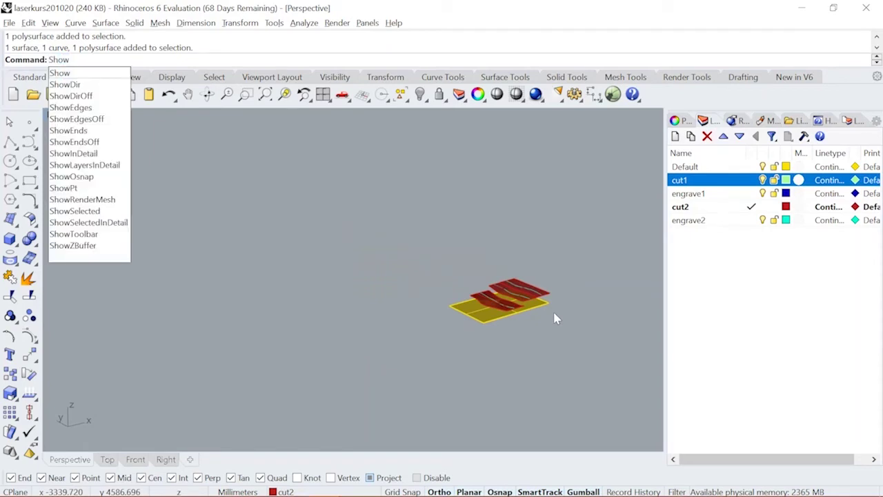
pyautogui.press('Return')
pyautogui.scroll(3, 559, 318)
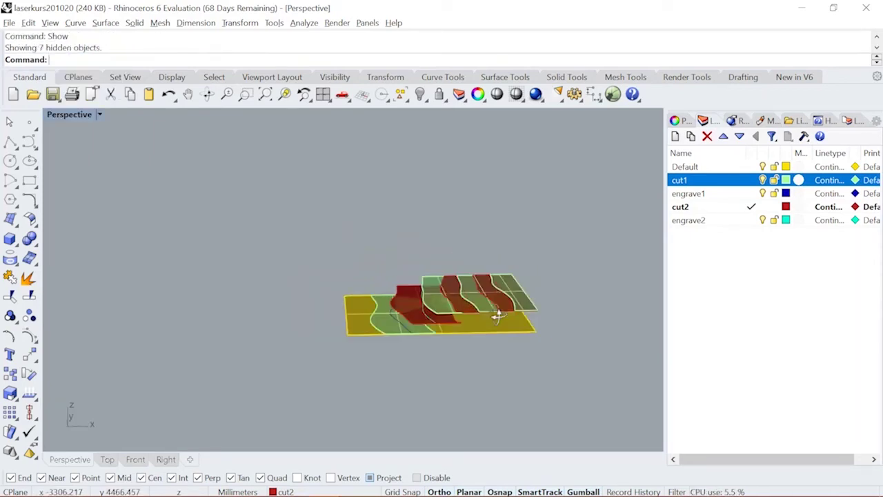
# - Select the yellow base sheet and the light green panels together to examine the first layer's pieces, then clear the selection
pyautogui.moveTo(560, 318); pyautogui.dragTo(339, 343, button='right')
pyautogui.scroll(2, 378, 367)
pyautogui.click(359, 361)
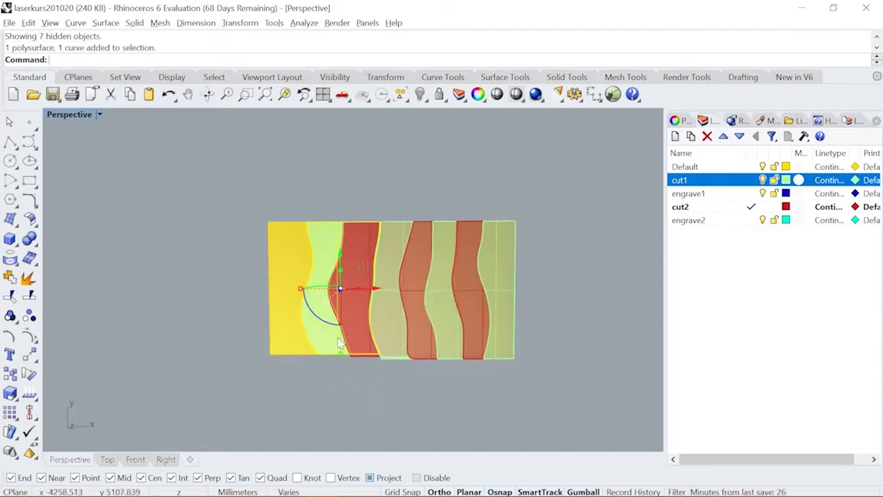
pyautogui.click(322, 331)
pyautogui.keyDown('shift'); pyautogui.click(399, 319); pyautogui.keyUp('shift')
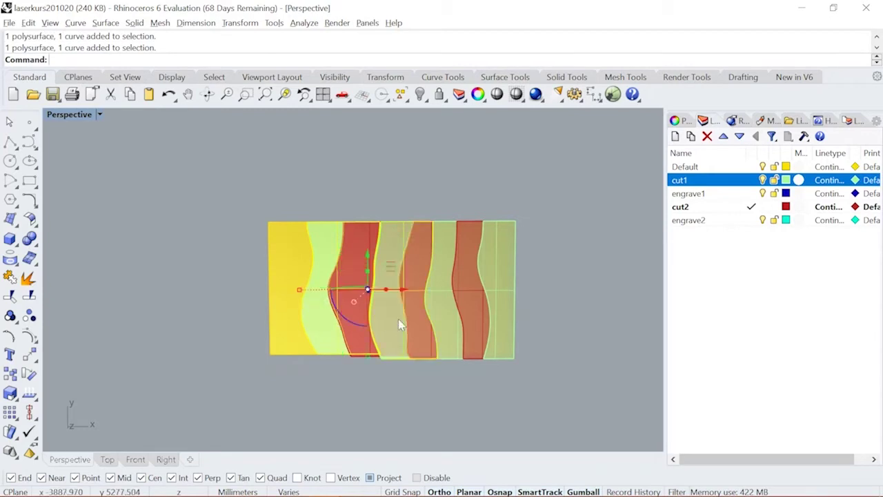
pyautogui.keyDown('shift'); pyautogui.click(449, 317); pyautogui.keyUp('shift')
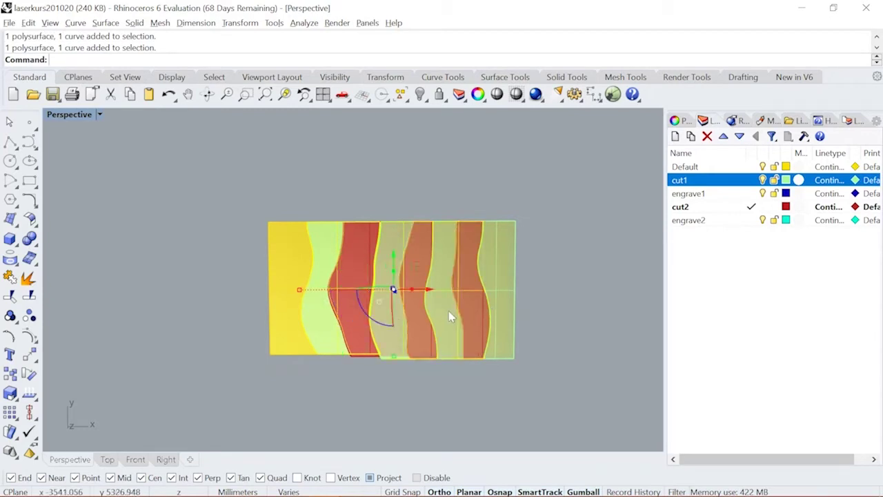
pyautogui.keyDown('shift'); pyautogui.click(505, 299); pyautogui.keyUp('shift')
pyautogui.click(558, 325)
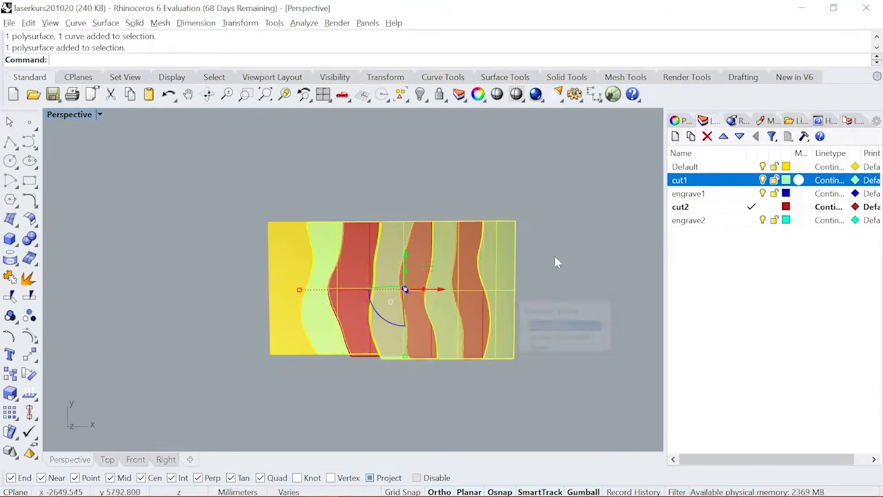
pyautogui.moveTo(558, 263)
pyautogui.mouseDown(button='right')
pyautogui.moveTo(601, 203)
pyautogui.moveTo(523, 308)
pyautogui.moveTo(526, 260)
pyautogui.moveTo(377, 368)
pyautogui.mouseUp(button='right')
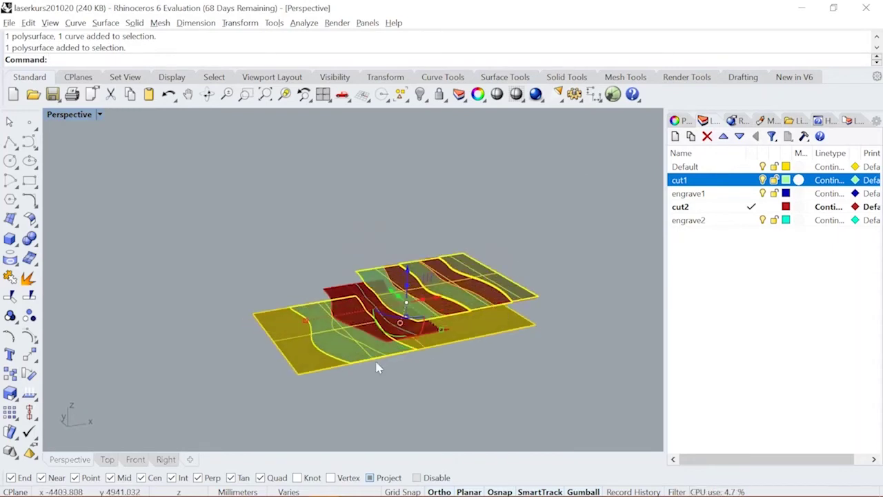
pyautogui.click(418, 403)
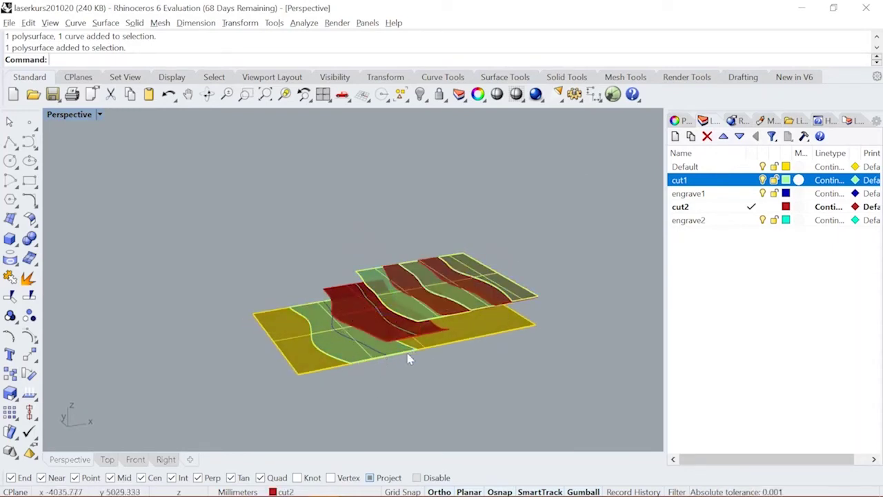
# - Examine the yellow base sheet and the light green panels by selecting them individually in the Perspective view
pyautogui.moveTo(407, 358); pyautogui.dragTo(366, 347, button='right')
pyautogui.click(345, 325)
pyautogui.click(431, 305)
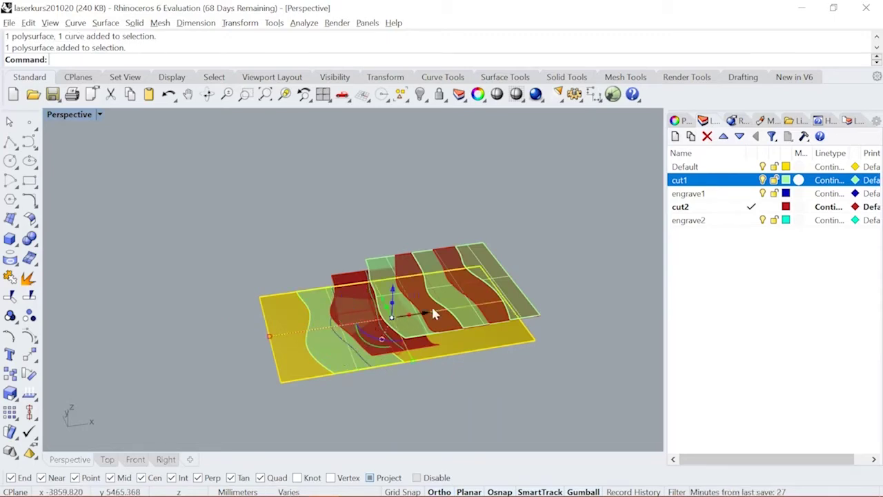
pyautogui.click(381, 263)
pyautogui.click(436, 260)
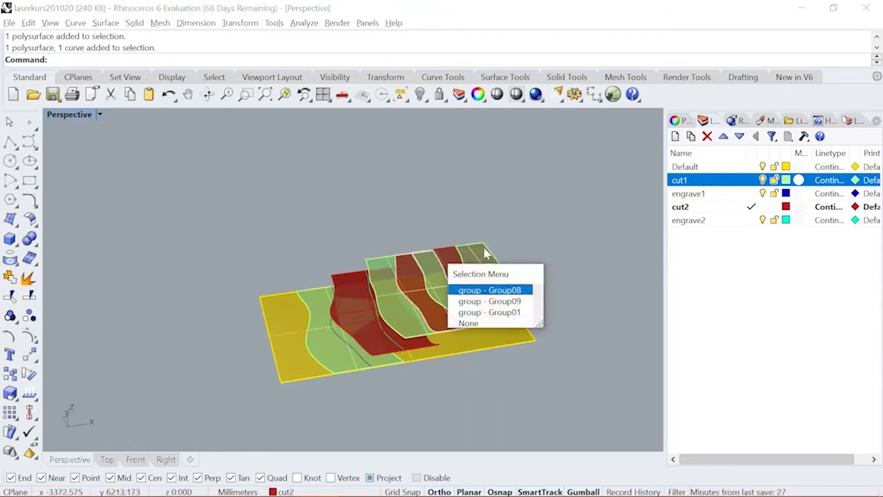
pyautogui.click(480, 251)
pyautogui.click(437, 262)
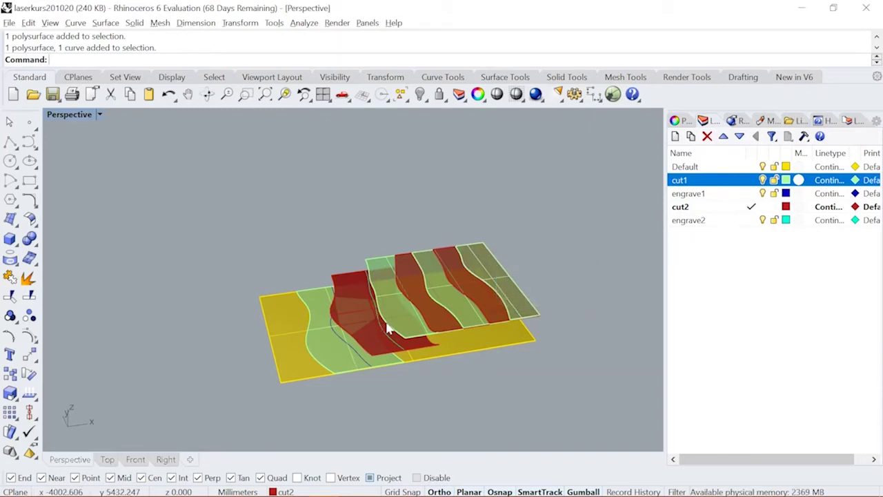
# - Select the three red panels one after another to examine the second layer's pieces, then clear the selection
pyautogui.scroll(3, 340, 267)
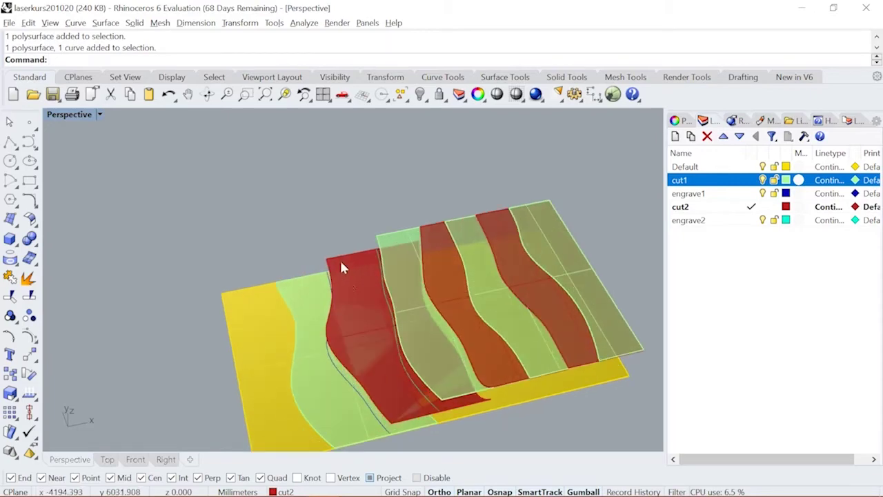
pyautogui.click(355, 308)
pyautogui.click(497, 256)
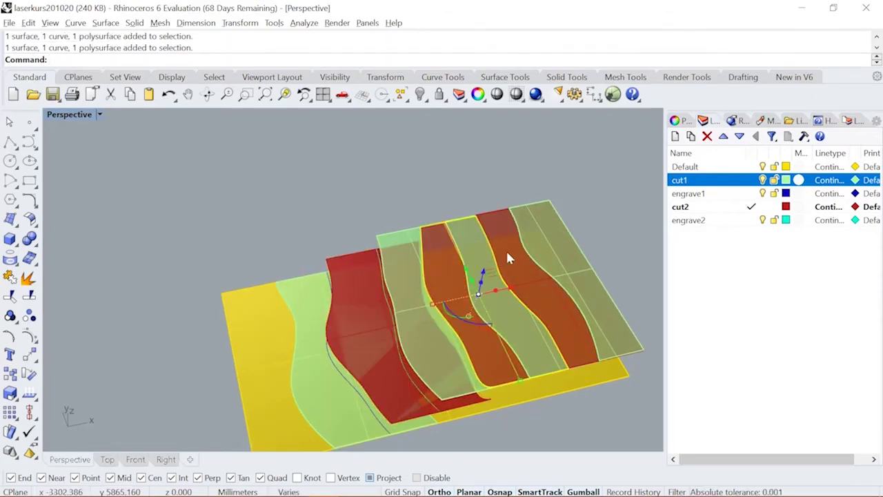
pyautogui.moveTo(507, 257); pyautogui.dragTo(472, 326, button='right')
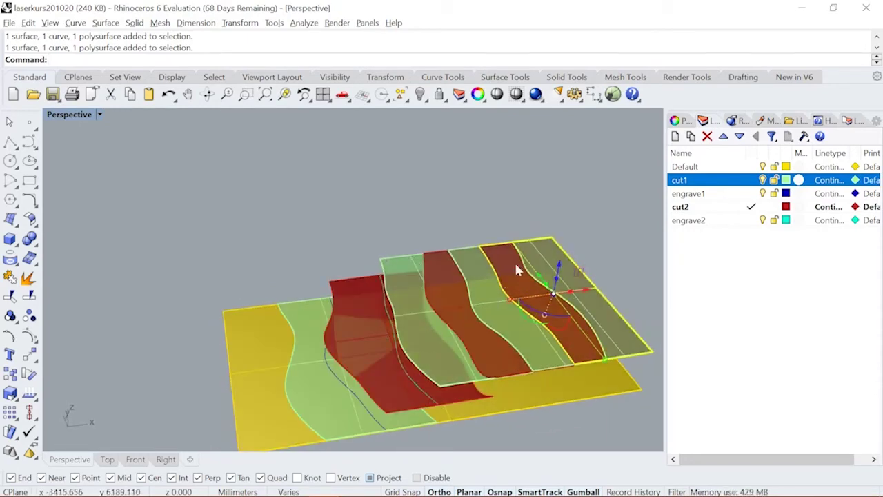
pyautogui.click(407, 380)
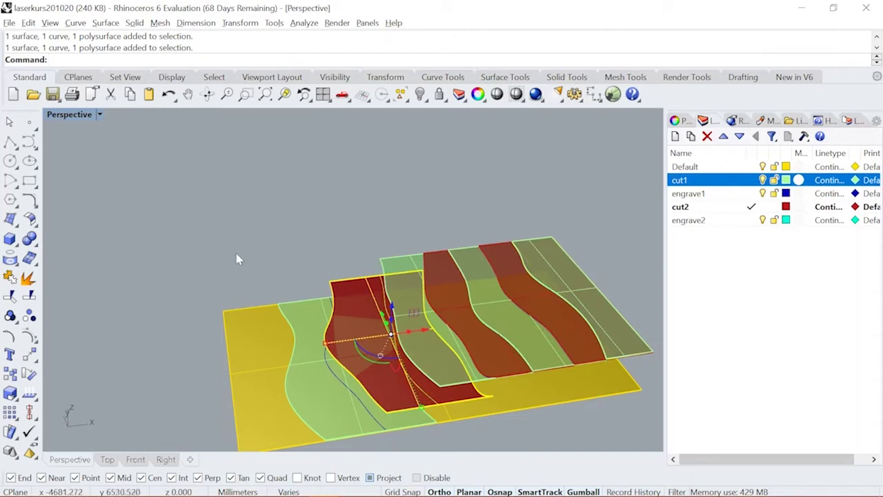
pyautogui.click(278, 243)
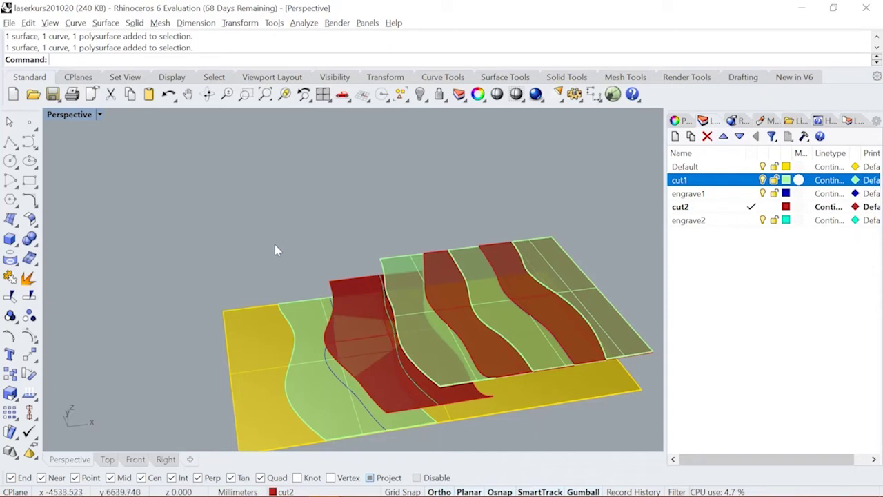
# - Examine the stacking order of the alternating green and red panels from several angles, selecting pieces along the stack
pyautogui.moveTo(275, 250); pyautogui.dragTo(380, 315, button='right')
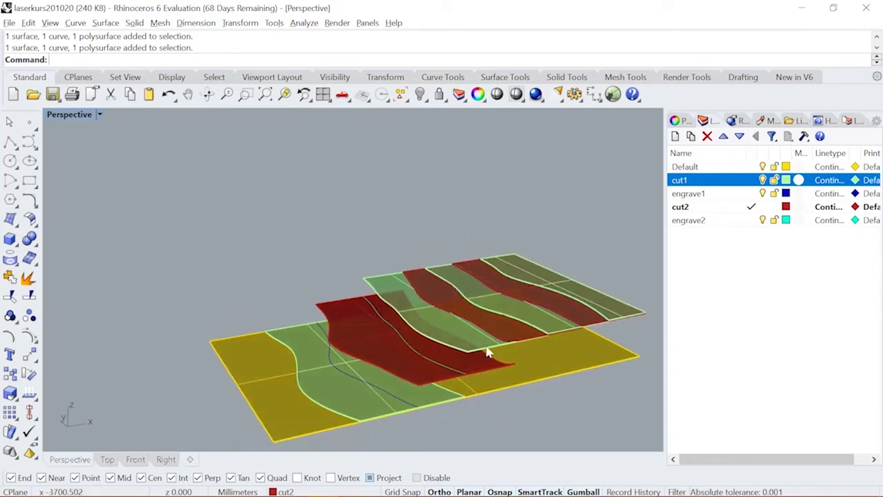
pyautogui.moveTo(487, 353); pyautogui.dragTo(538, 365, button='right')
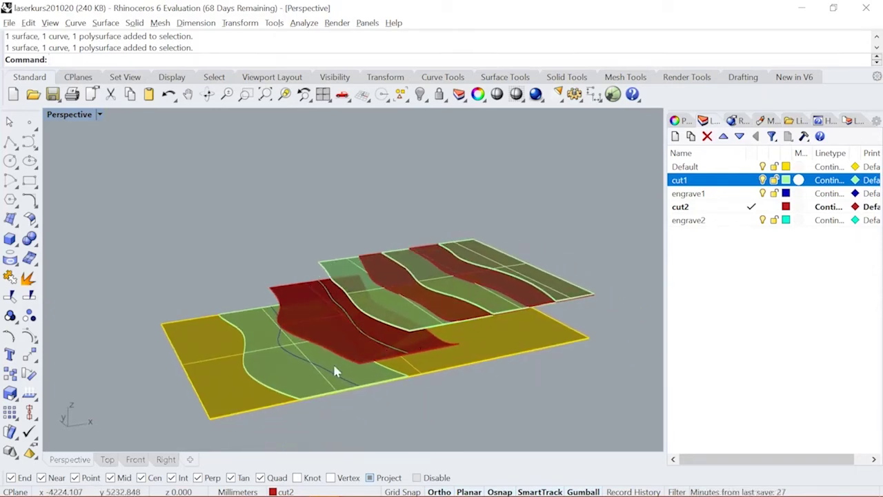
pyautogui.click(313, 389)
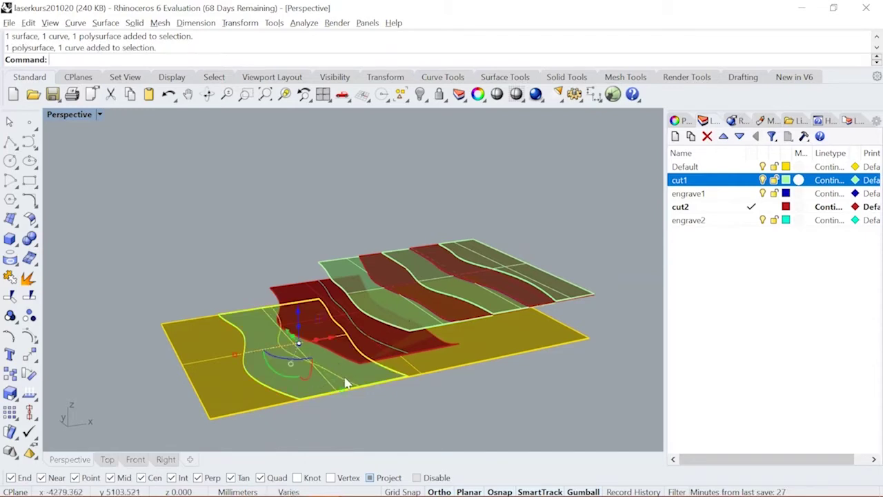
pyautogui.click(343, 351)
pyautogui.click(366, 352)
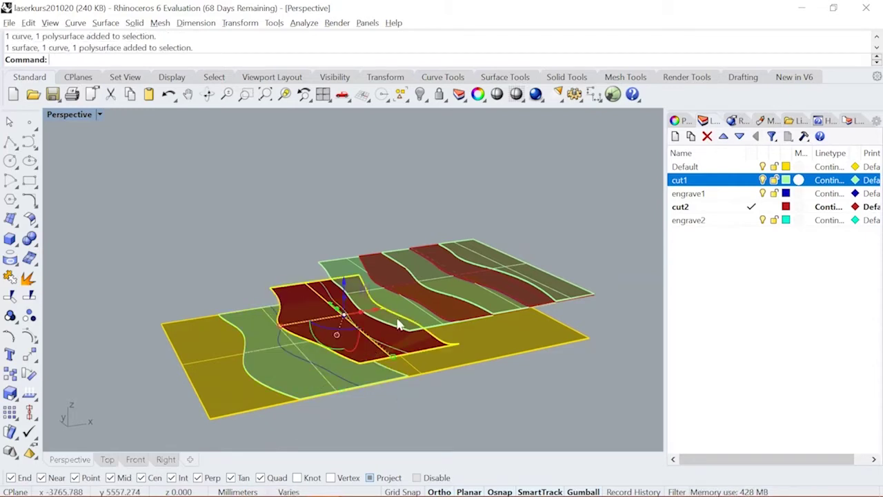
pyautogui.click(399, 323)
pyautogui.click(442, 295)
pyautogui.moveTo(445, 297); pyautogui.dragTo(331, 368, button='right')
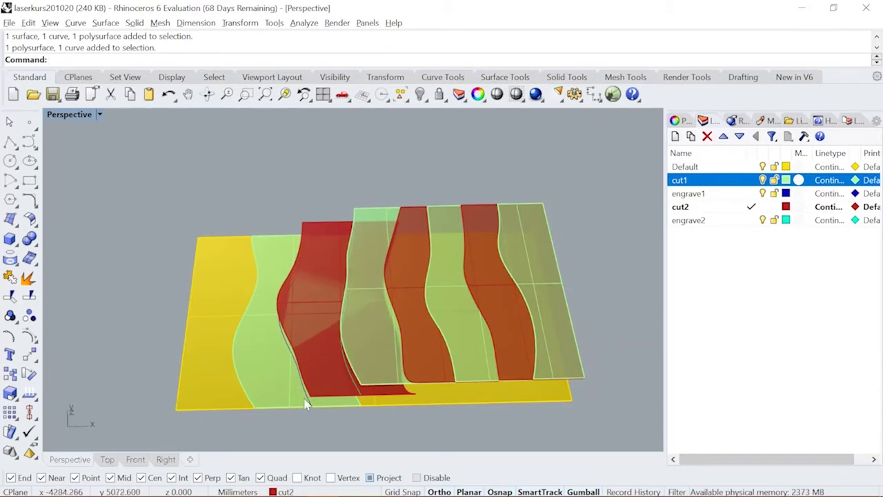
pyautogui.moveTo(287, 348); pyautogui.dragTo(331, 292, button='right')
pyautogui.moveTo(267, 305); pyautogui.dragTo(290, 247, button='right')
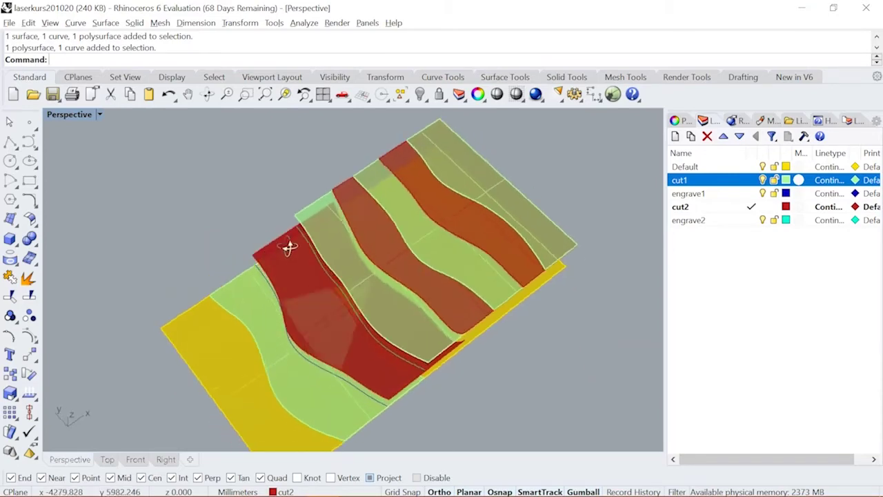
# - Move the leftmost red panel vertically down onto the yellow base sheet
pyautogui.click(275, 272)
pyautogui.click(290, 324)
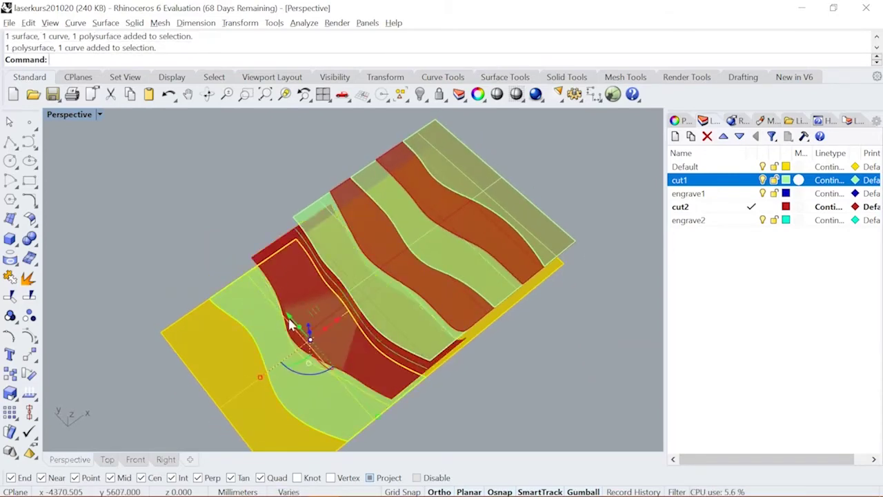
pyautogui.keyDown('shift'); pyautogui.click(308, 286); pyautogui.keyUp('shift')
pyautogui.moveTo(308, 286)
pyautogui.mouseDown(button='right')
pyautogui.moveTo(455, 255)
pyautogui.moveTo(312, 302)
pyautogui.mouseUp(button='right')
pyautogui.click(343, 283)
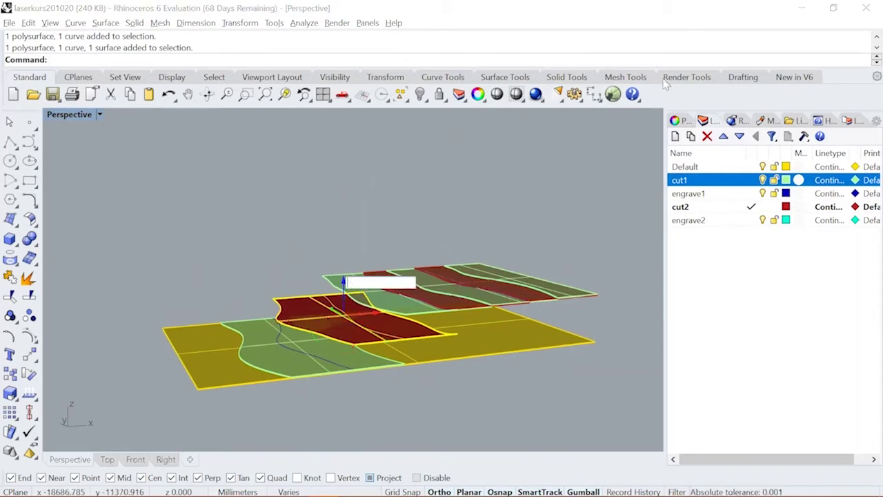
pyautogui.press('Return')
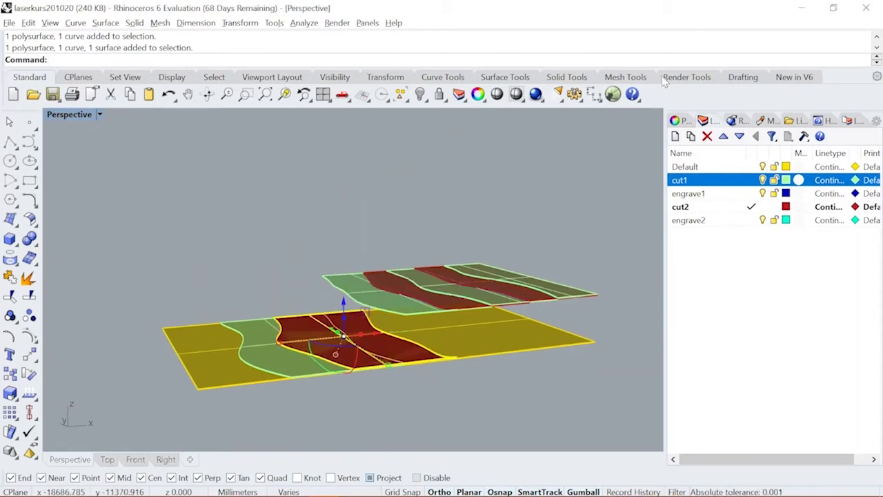
# - Select all the raised panels above the base and move them vertically by -100, then inspect the combined sheets
pyautogui.moveTo(641, 304)
pyautogui.mouseDown(button='right')
pyautogui.moveTo(603, 274)
pyautogui.moveTo(639, 305)
pyautogui.mouseUp(button='right')
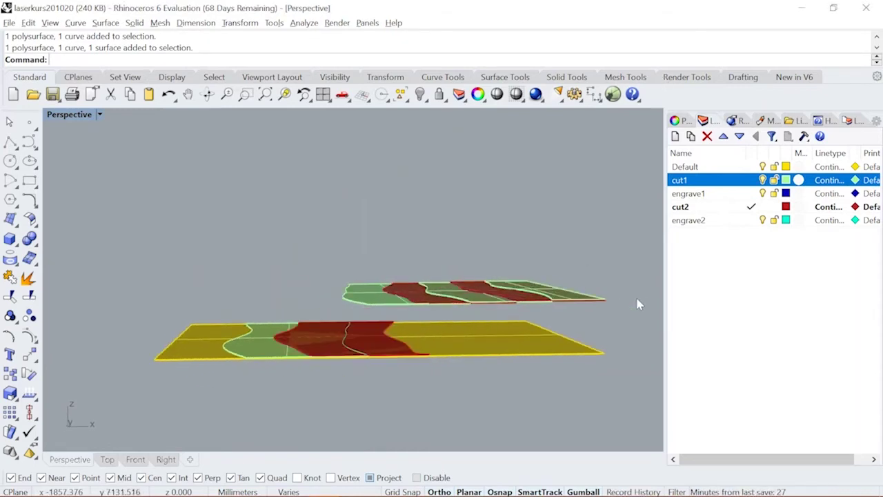
pyautogui.moveTo(632, 305); pyautogui.dragTo(351, 230)
pyautogui.click(451, 260)
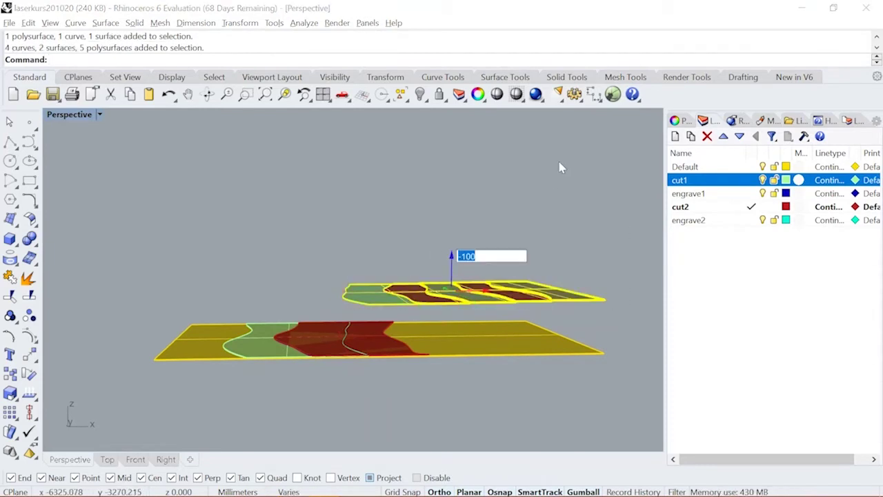
pyautogui.write('-100')
pyautogui.press('Return')
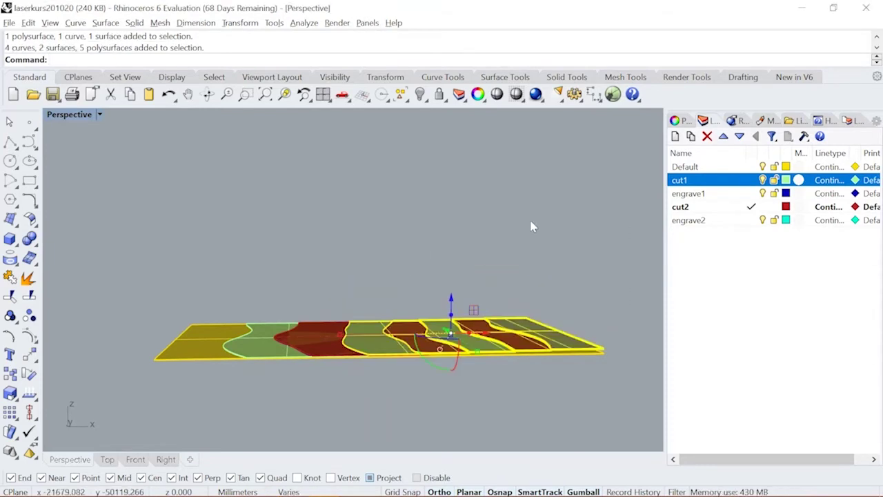
pyautogui.moveTo(531, 227); pyautogui.dragTo(297, 342, button='right')
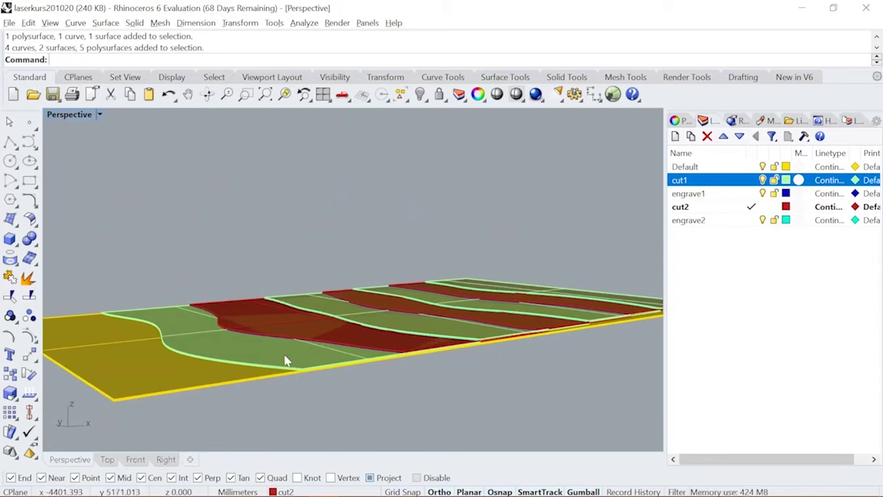
pyautogui.moveTo(360, 370); pyautogui.dragTo(335, 322, button='right')
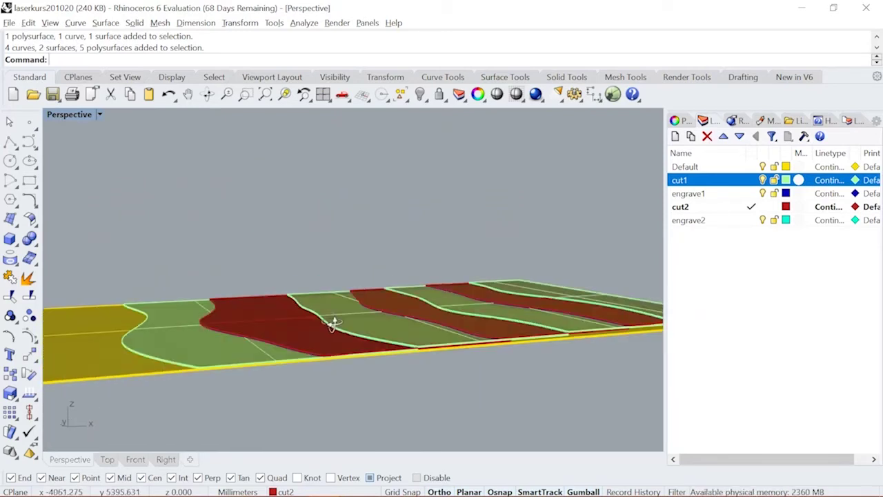
# - Switch to the untitled Rhino file and select the leftmost wavy curve inside the red boundary
pyautogui.hotkey('alt', 'Tab')
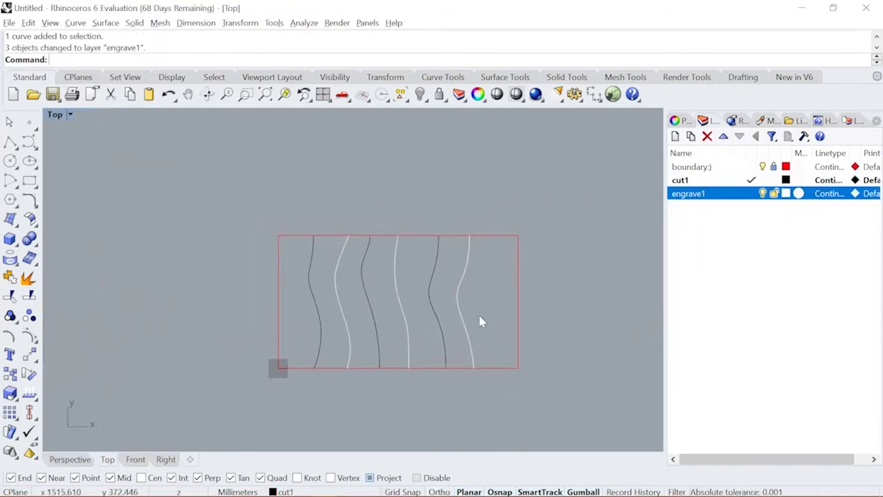
pyautogui.scroll(3, 478, 319)
pyautogui.click(244, 296)
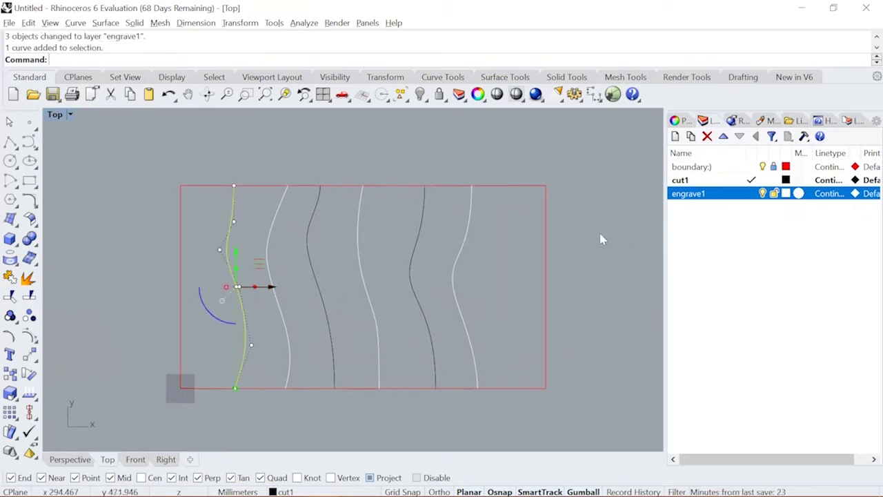
# - Add two new layers named cut2 and engrave2
pyautogui.click(734, 228)
pyautogui.click(675, 136)
pyautogui.write('cut2')
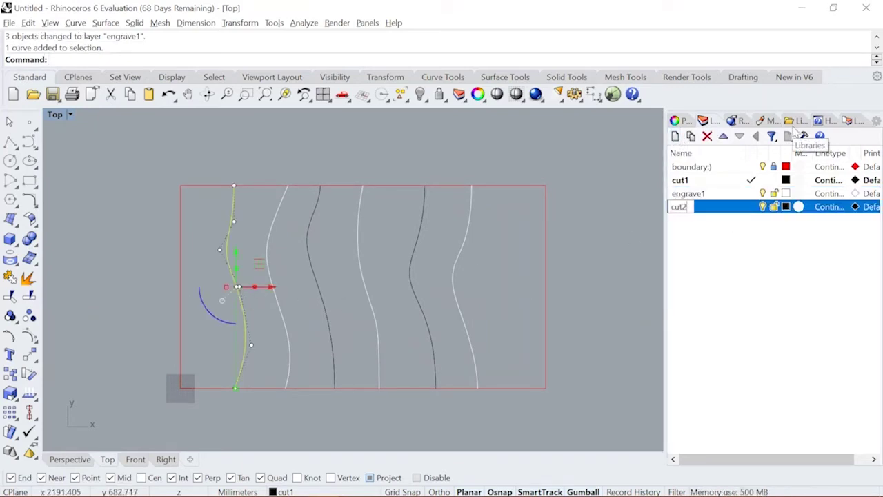
pyautogui.press('Return')
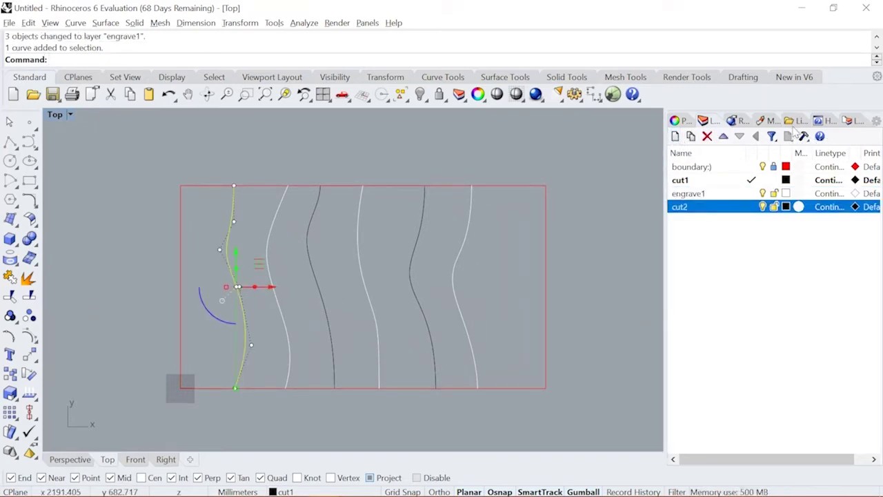
pyautogui.click(675, 136)
pyautogui.write('e')
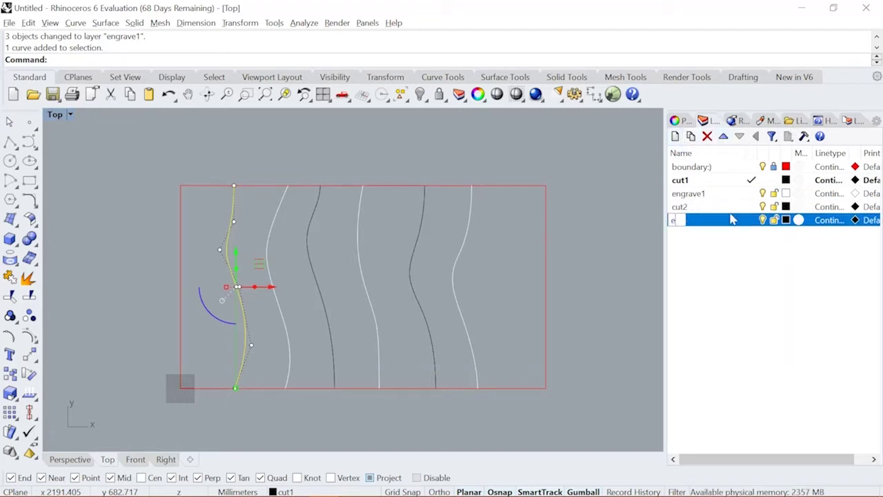
pyautogui.write('ngrave2')
pyautogui.press('Return')
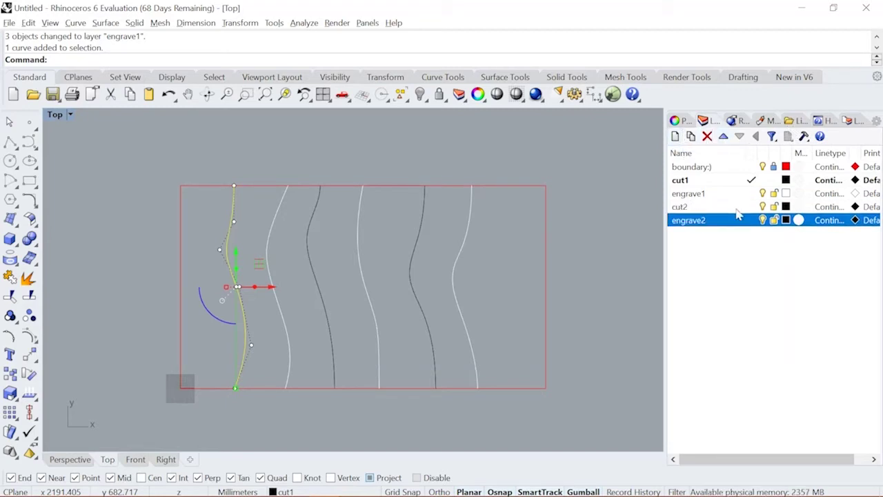
# - Make cut2 the current layer and copy the three black wavy curves from cut1 to the engrave2 layer
pyautogui.click(738, 207)
pyautogui.press('Escape')
pyautogui.click(234, 222)
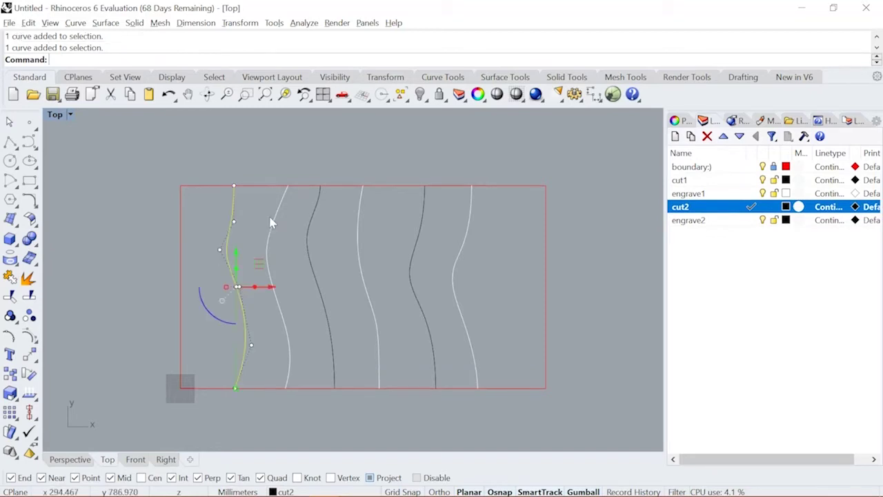
pyautogui.keyDown('shift'); pyautogui.click(311, 220); pyautogui.keyUp('shift')
pyautogui.keyDown('shift'); pyautogui.click(420, 231); pyautogui.keyUp('shift')
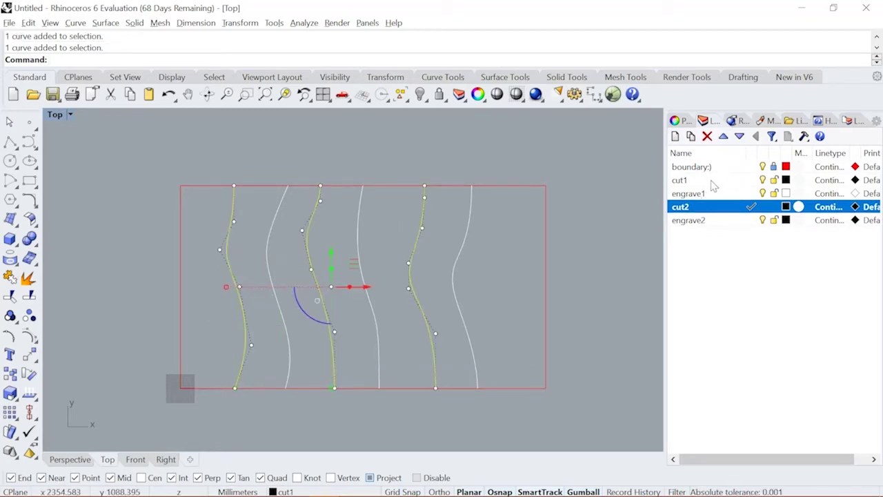
pyautogui.rightClick(730, 219)
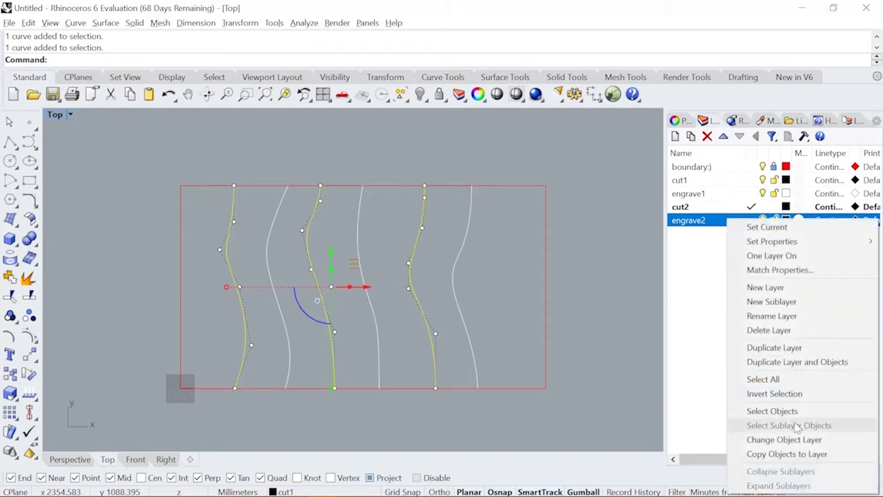
pyautogui.click(798, 453)
# - Set the engrave2 layer's color to Gold and clear the curve selection
pyautogui.click(786, 220)
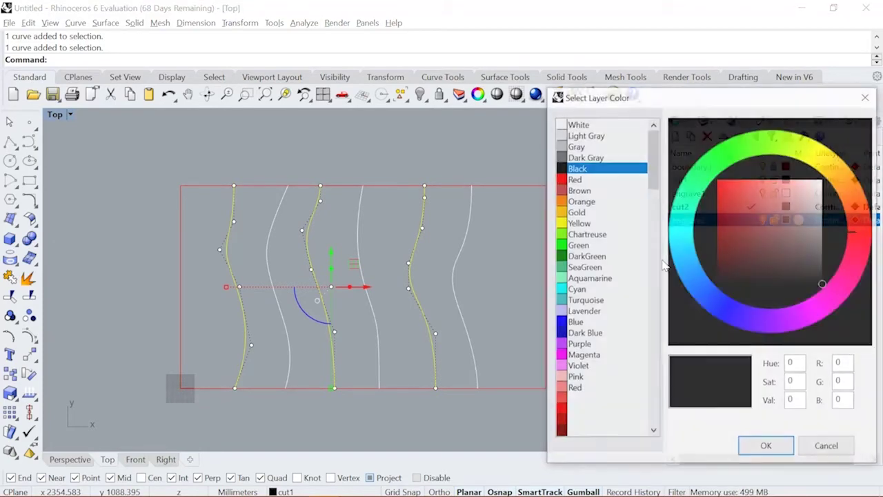
pyautogui.click(607, 223)
pyautogui.click(605, 212)
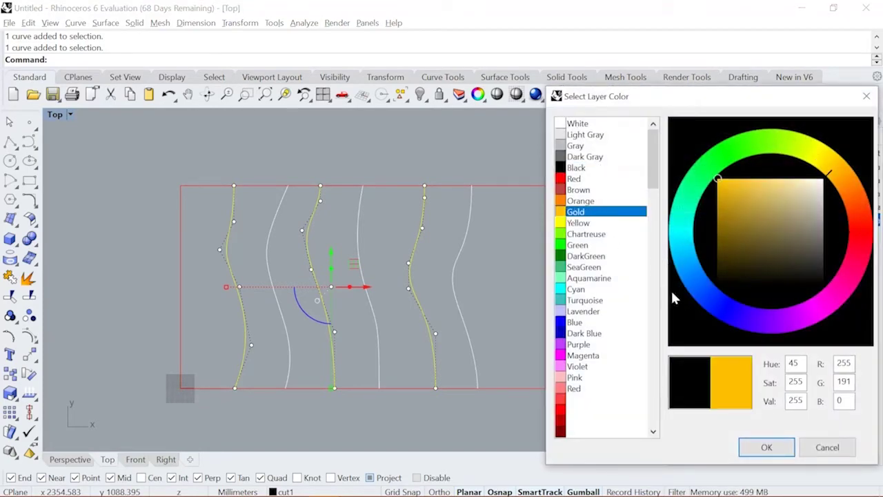
pyautogui.click(766, 449)
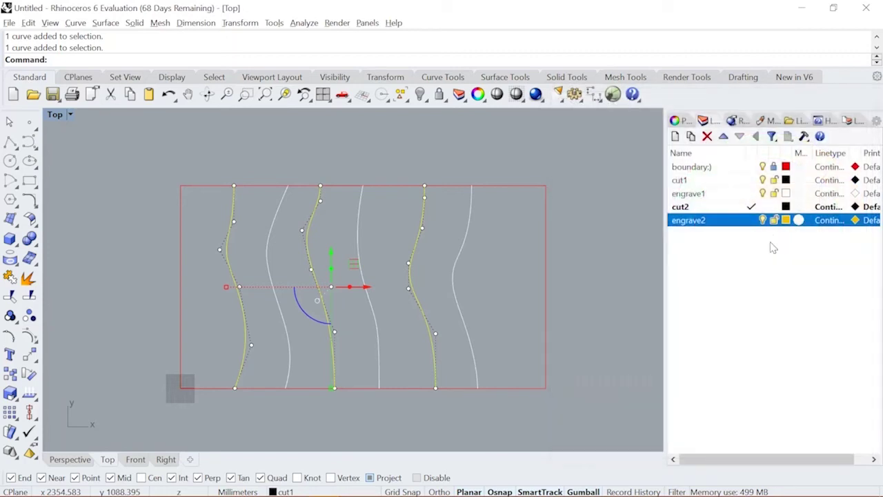
pyautogui.click(559, 149)
# - Copy the three white wavy curves of engrave1 to the cut2 layer and clear the selection
pyautogui.click(269, 267)
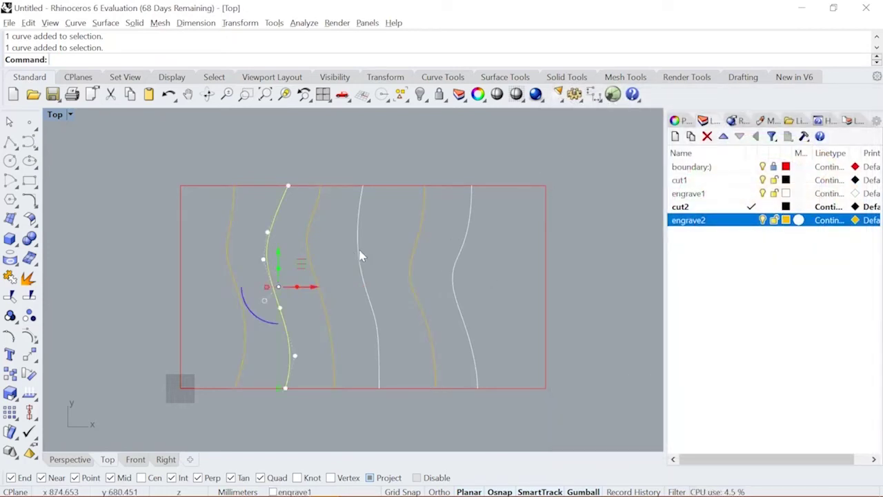
pyautogui.keyDown('shift'); pyautogui.click(358, 255); pyautogui.keyUp('shift')
pyautogui.keyDown('shift'); pyautogui.click(468, 256); pyautogui.keyUp('shift')
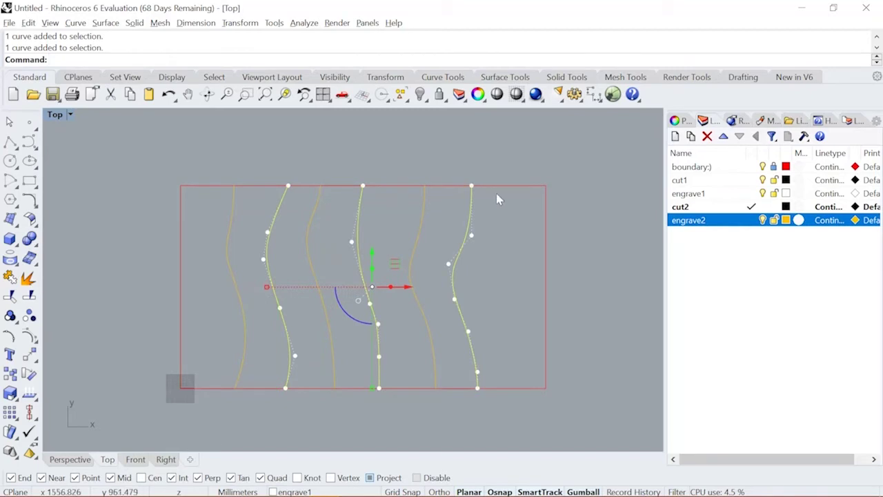
pyautogui.rightClick(703, 211)
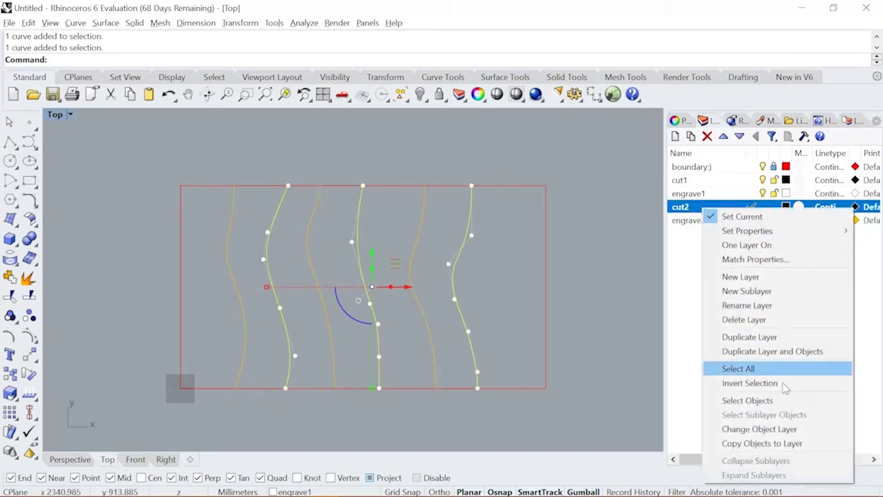
pyautogui.click(766, 444)
pyautogui.click(605, 258)
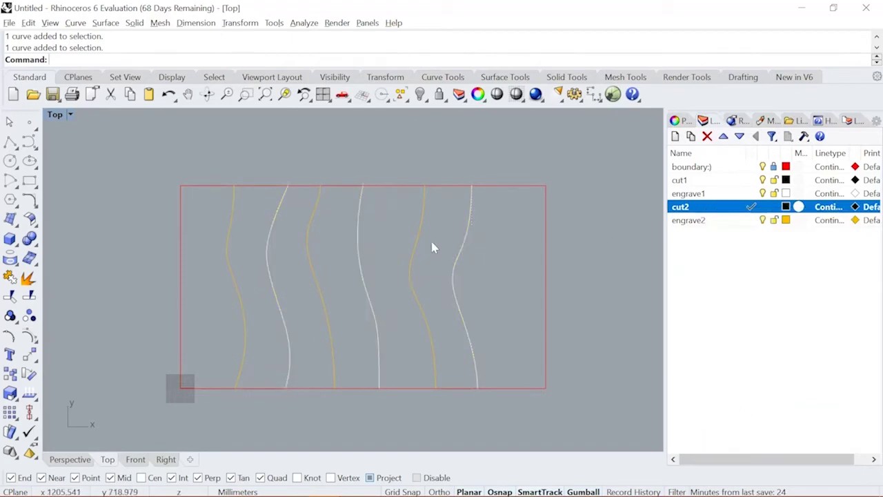
# - Switch to the laserkurs201020 file and examine the green and red strips by selecting alternating pieces across the sheet
pyautogui.hotkey('alt', 'Tab')
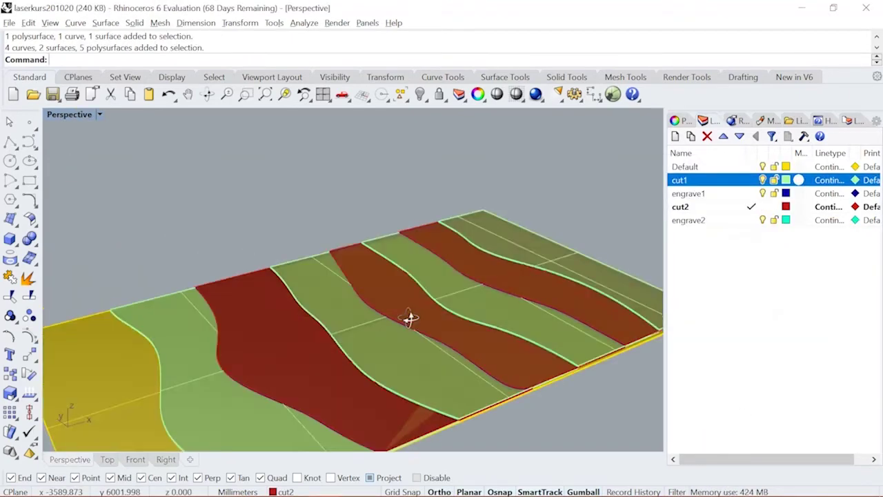
pyautogui.moveTo(411, 318); pyautogui.dragTo(373, 186, button='right')
pyautogui.moveTo(373, 186); pyautogui.dragTo(377, 215, button='right')
pyautogui.click(241, 268)
pyautogui.keyDown('shift'); pyautogui.moveTo(316, 232); pyautogui.dragTo(296, 308, button='right'); pyautogui.keyUp('shift')
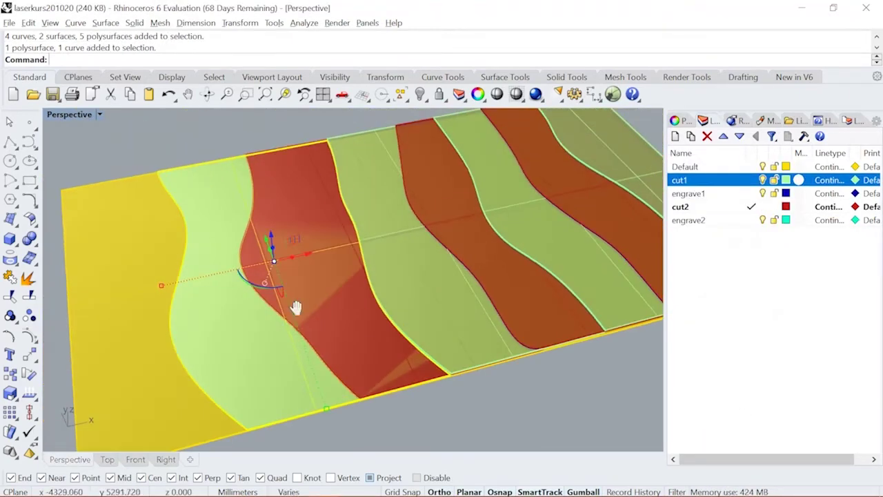
pyautogui.click(444, 283)
pyautogui.keyDown('shift'); pyautogui.click(528, 241); pyautogui.keyUp('shift')
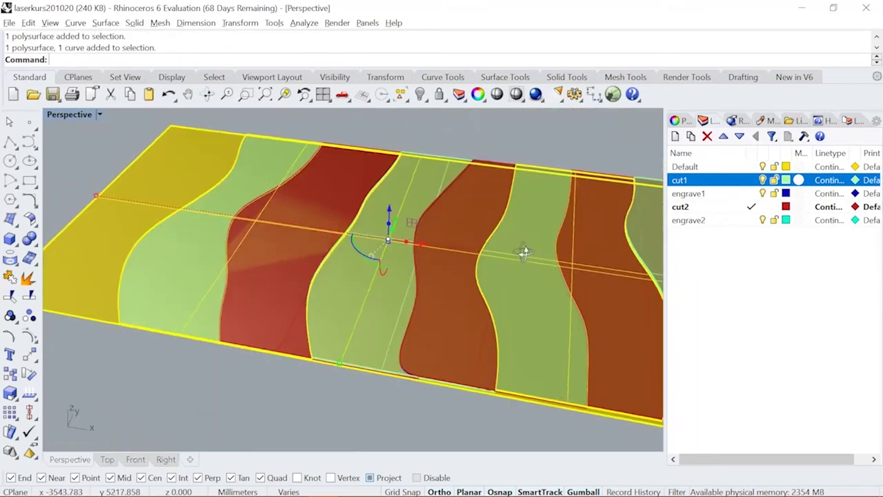
pyautogui.moveTo(524, 253); pyautogui.dragTo(577, 252, button='right')
pyautogui.keyDown('ctrl'); pyautogui.click(411, 138); pyautogui.keyUp('ctrl')
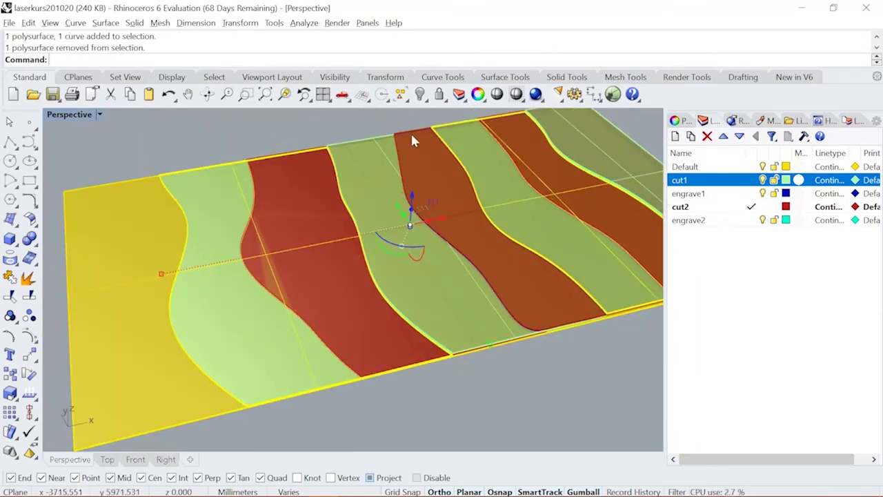
pyautogui.keyDown('shift'); pyautogui.click(356, 150); pyautogui.keyUp('shift')
pyautogui.keyDown('ctrl'); pyautogui.click(171, 233); pyautogui.keyUp('ctrl')
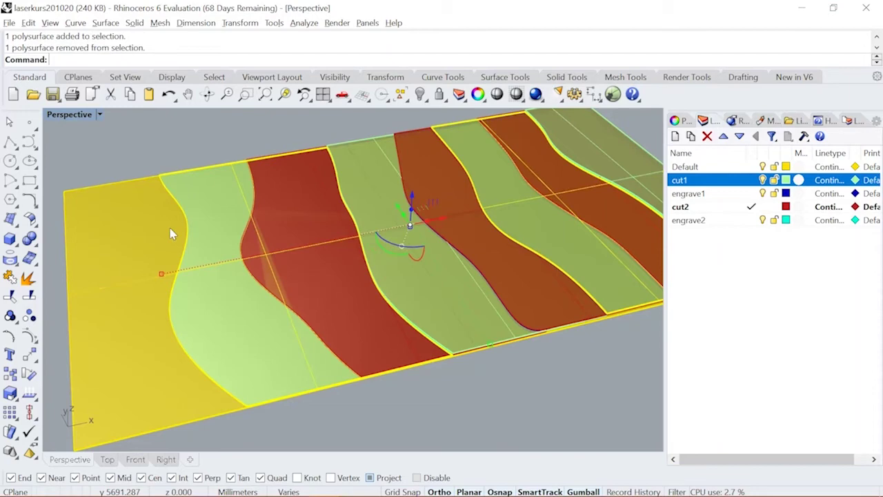
pyautogui.keyDown('shift'); pyautogui.click(343, 144); pyautogui.keyUp('shift')
pyautogui.keyDown('shift'); pyautogui.click(578, 122); pyautogui.keyUp('shift')
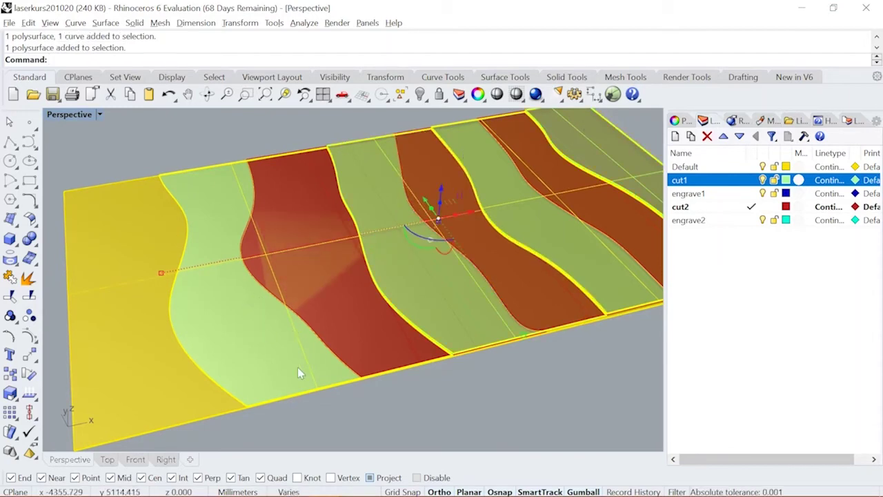
# - Examine the edge of the leftmost red strip where it meets the green sheet, then clear the selection
pyautogui.moveTo(309, 396); pyautogui.dragTo(280, 301, button='right')
pyautogui.keyDown('shift'); pyautogui.click(372, 239); pyautogui.keyUp('shift')
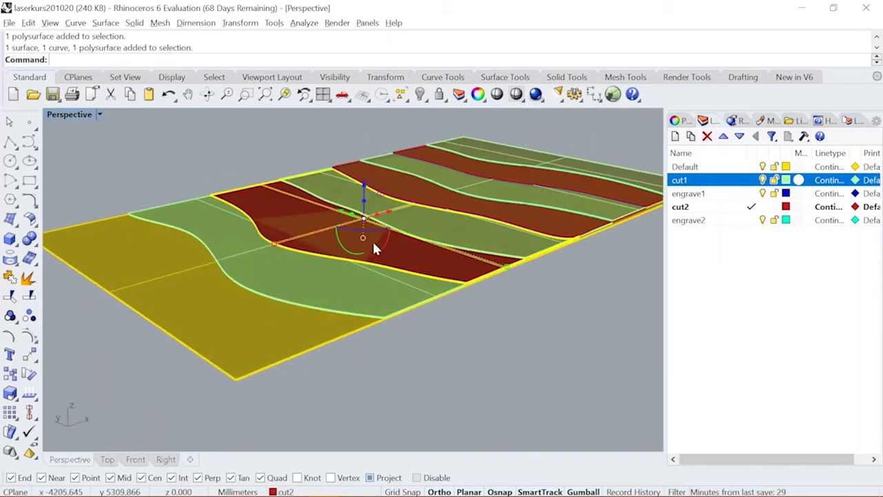
pyautogui.scroll(5, 339, 262)
pyautogui.keyDown('shift'); pyautogui.click(339, 262); pyautogui.keyUp('shift')
pyautogui.press('Escape')
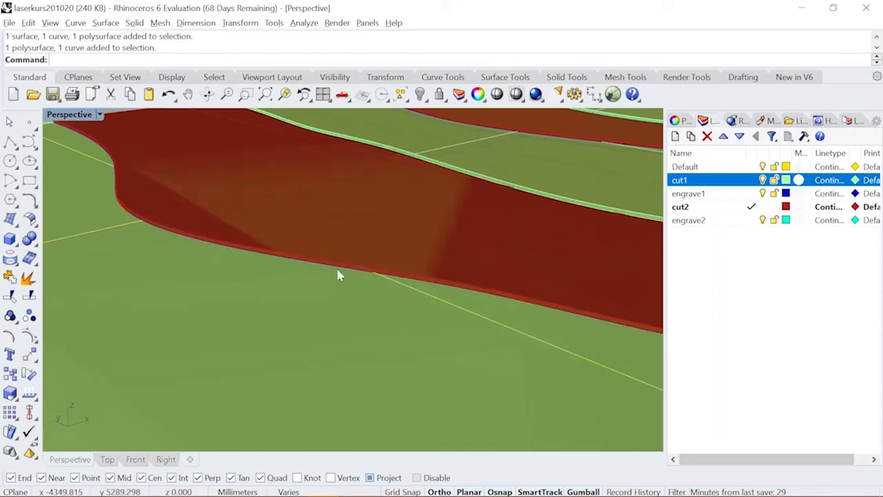
pyautogui.scroll(-5, 408, 276)
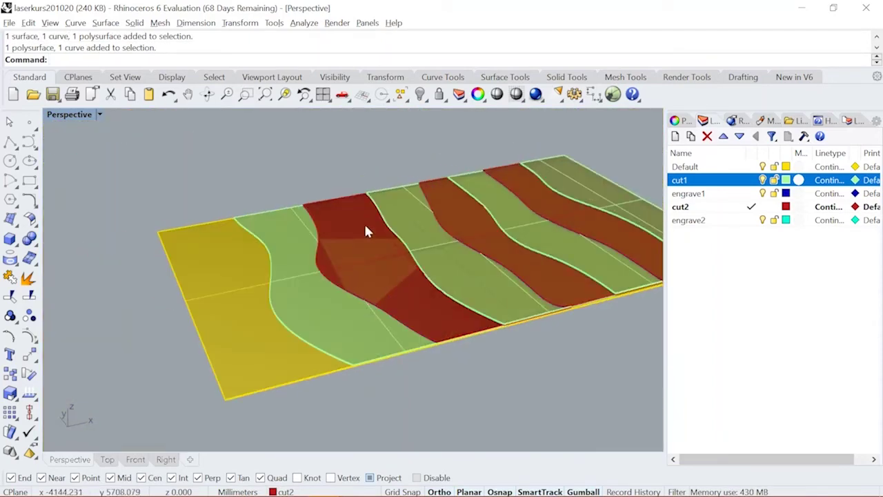
pyautogui.scroll(2, 349, 254)
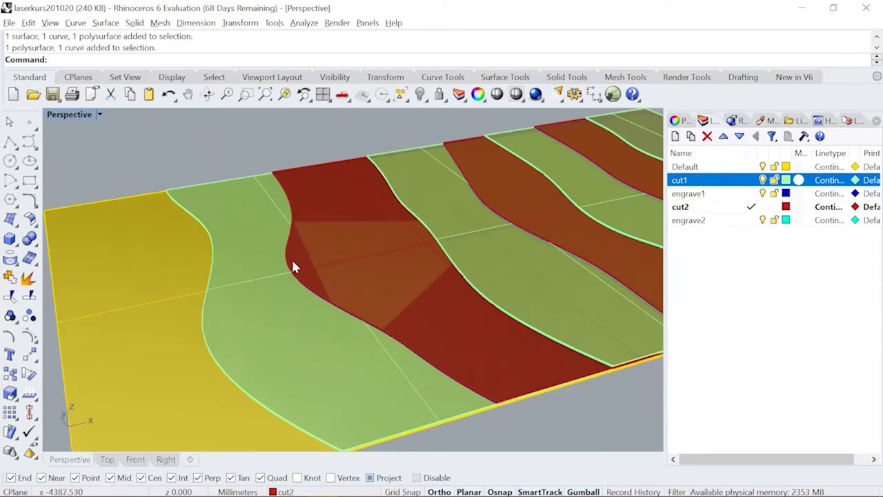
pyautogui.scroll(3, 343, 312)
pyautogui.scroll(-4, 338, 313)
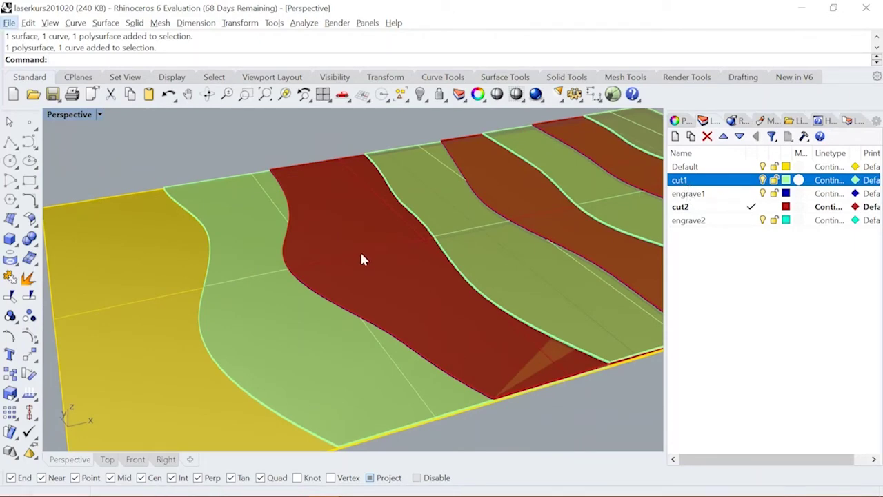
# - Switch back to the untitled file, make cut1 the current layer and hide the cut2 and engrave2 layers
pyautogui.hotkey('alt', 'Tab')
pyautogui.moveTo(384, 304); pyautogui.dragTo(450, 256, button='right')
pyautogui.moveTo(481, 210); pyautogui.dragTo(501, 215, button='right')
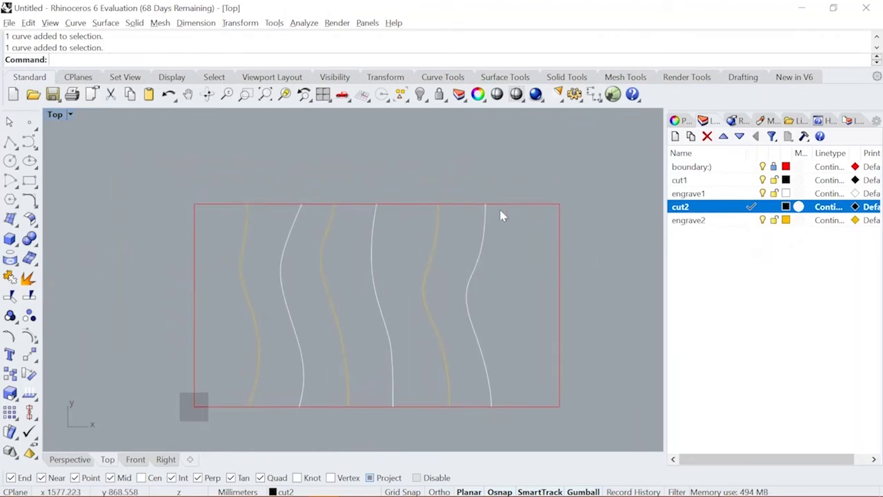
pyautogui.scroll(4, 501, 215)
pyautogui.moveTo(502, 171); pyautogui.dragTo(477, 162, button='right')
pyautogui.scroll(-6, 476, 160)
pyautogui.moveTo(394, 254); pyautogui.dragTo(458, 225, button='right')
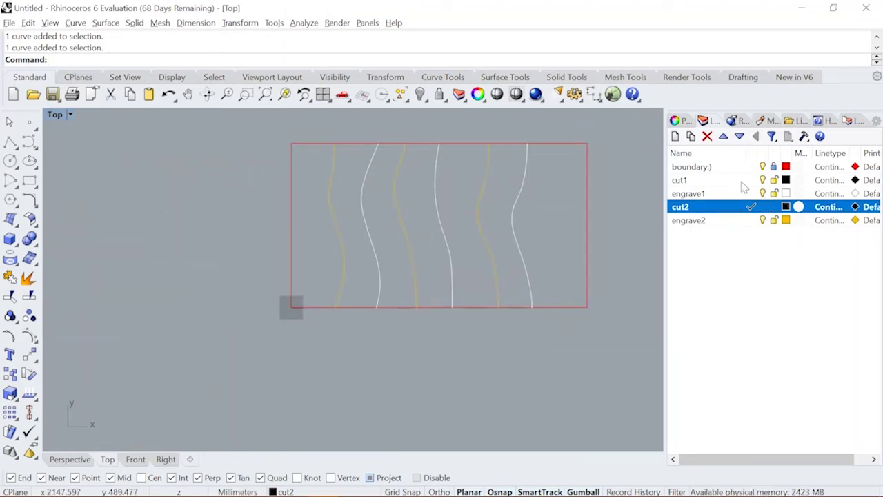
pyautogui.click(751, 180)
pyautogui.click(763, 206)
pyautogui.click(763, 220)
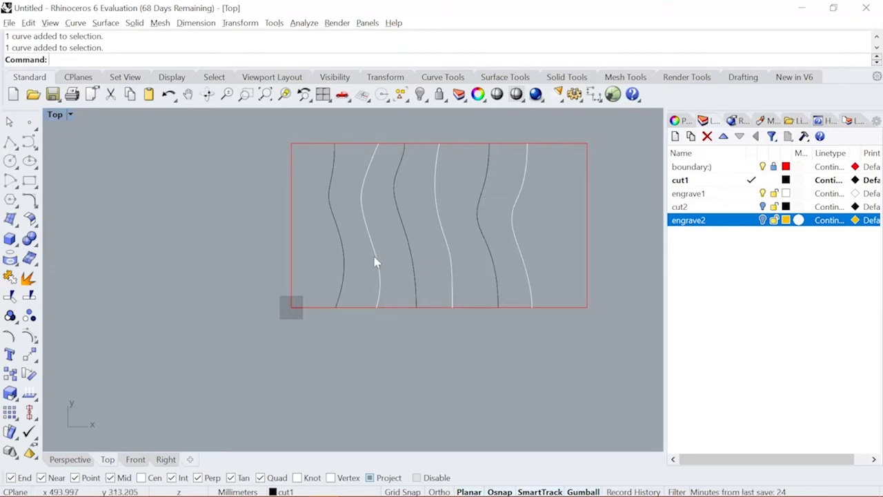
# - Draw a polyline on cut1 from the leftmost curve's upper end along the boundary's two right corners to the curve's lower end
pyautogui.click(10, 141)
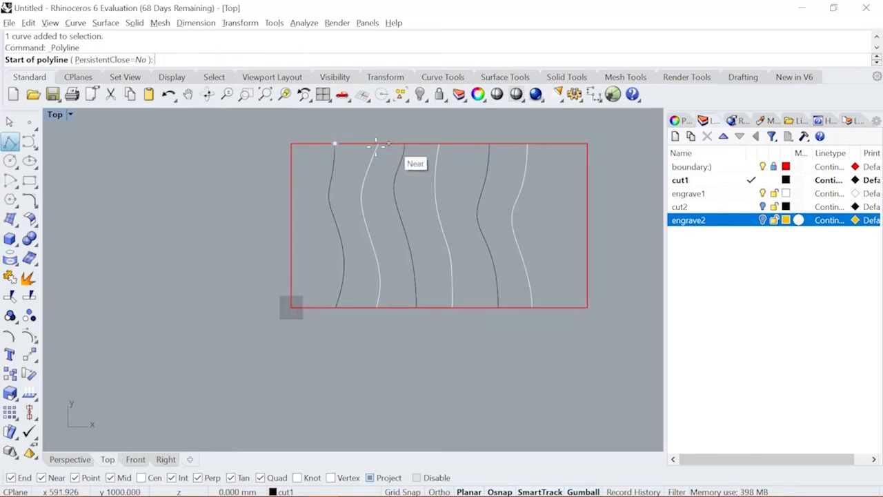
pyautogui.click(334, 143)
pyautogui.click(586, 144)
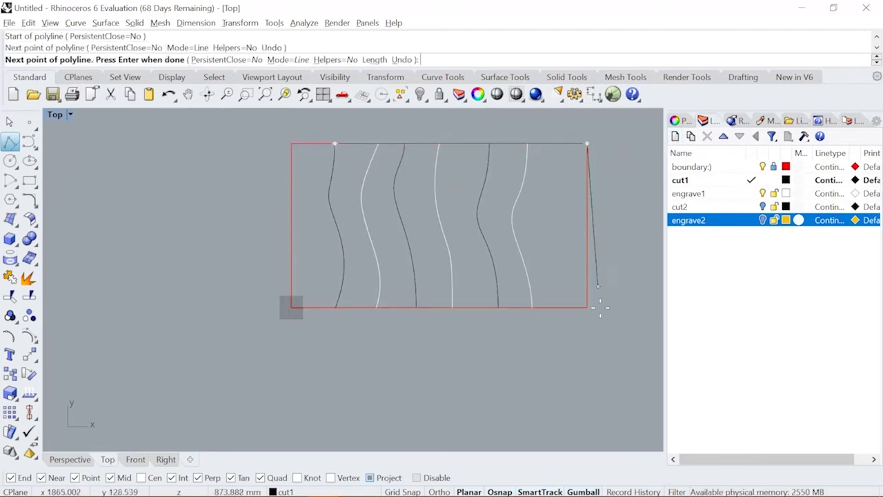
pyautogui.click(586, 307)
pyautogui.click(334, 315)
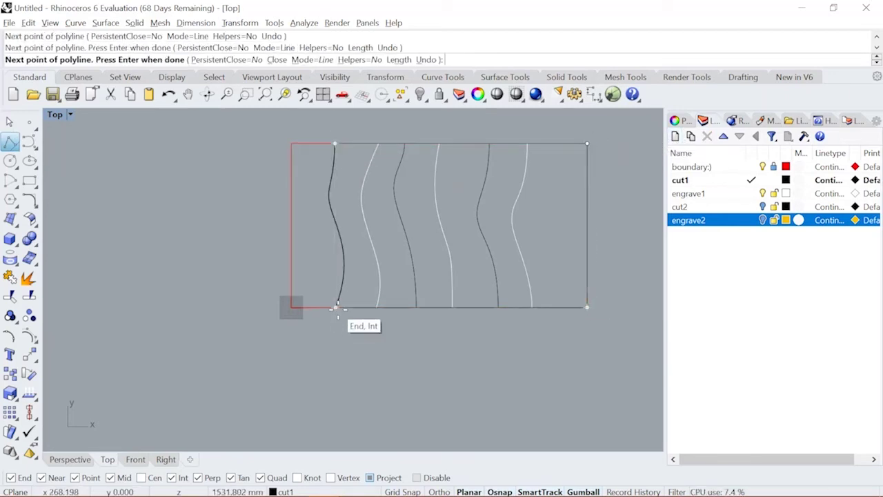
pyautogui.press('Return')
# - Examine how the leftmost wavy curve closes the cut1 outline by selecting it, then clear the selection
pyautogui.scroll(3, 369, 294)
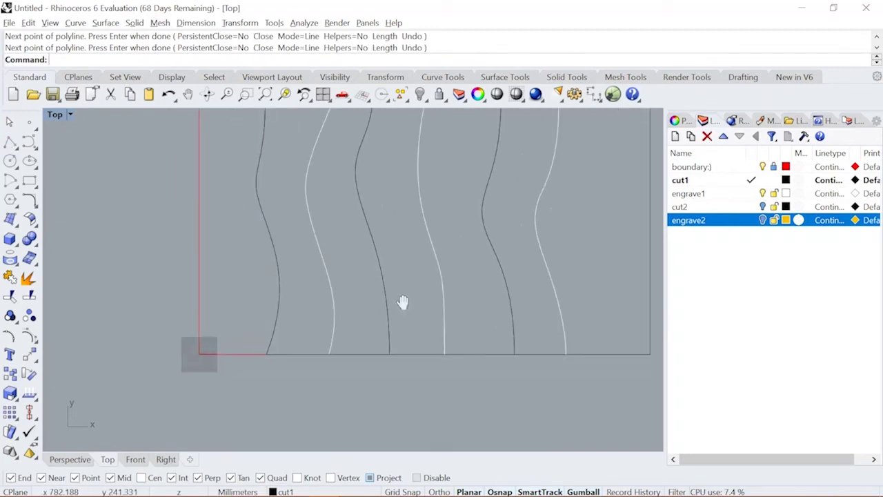
pyautogui.click(283, 298)
pyautogui.moveTo(621, 113); pyautogui.dragTo(607, 189, button='right')
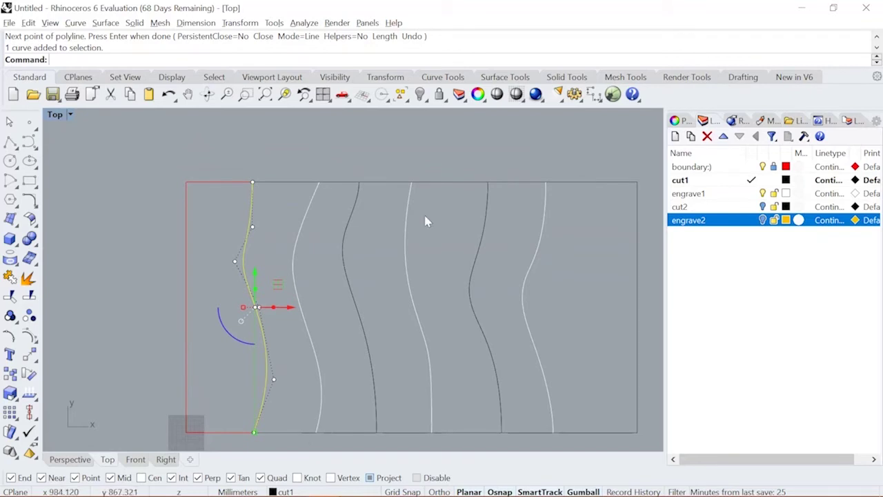
pyautogui.press('Escape')
# - Review the cut1 and engrave1 curves and hide the boundary layer
pyautogui.moveTo(578, 353); pyautogui.dragTo(569, 305, button='right')
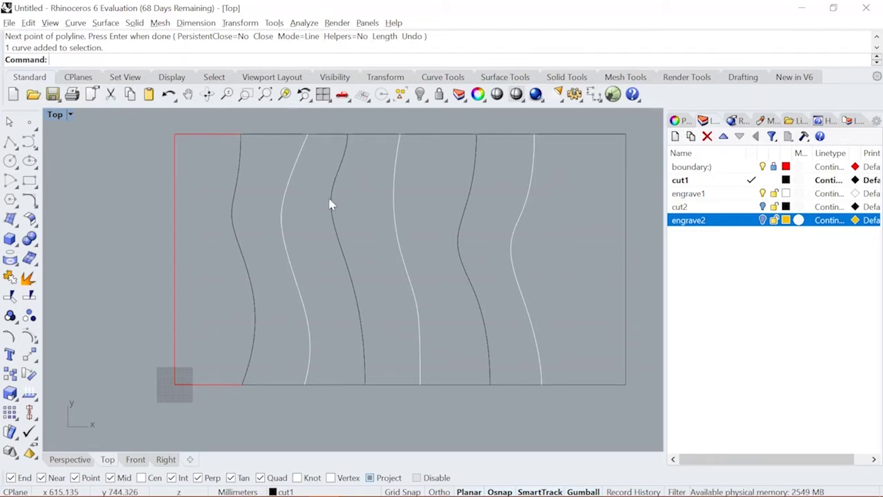
pyautogui.moveTo(394, 223); pyautogui.dragTo(355, 260, button='right')
pyautogui.scroll(-2, 379, 260)
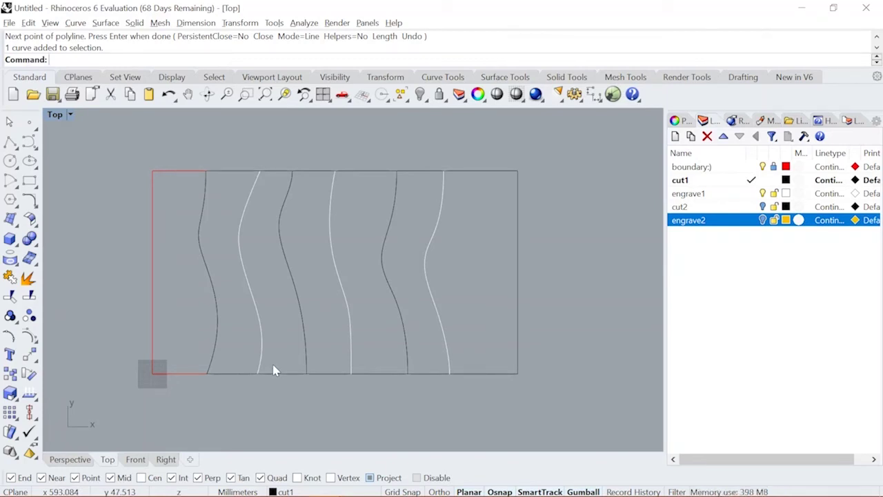
pyautogui.moveTo(294, 357); pyautogui.dragTo(357, 361, button='right')
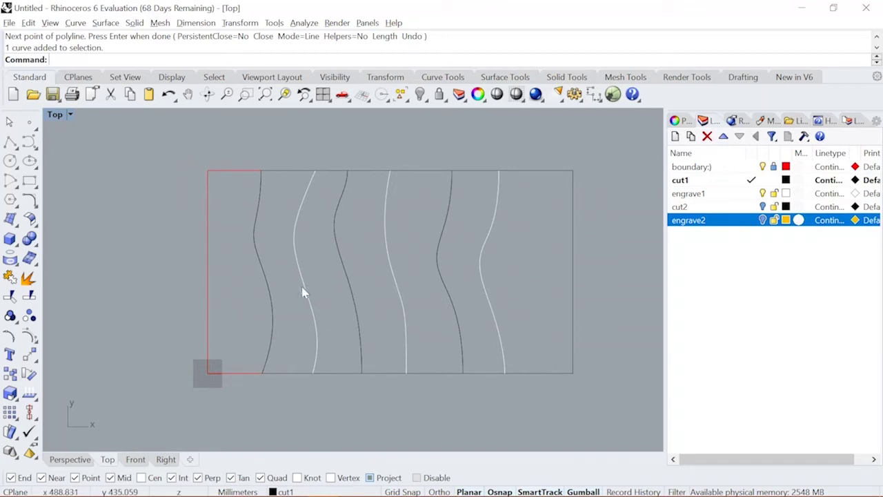
pyautogui.moveTo(302, 293); pyautogui.dragTo(281, 303, button='right')
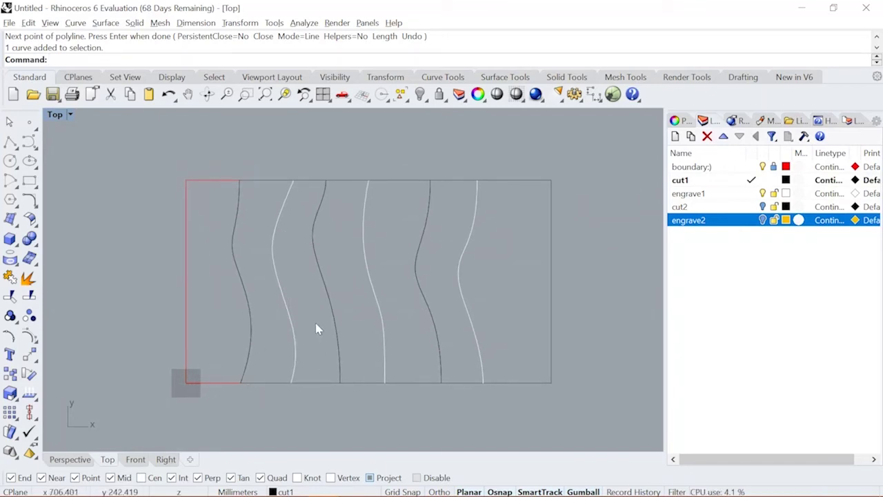
pyautogui.moveTo(612, 218)
pyautogui.mouseDown(button='right')
pyautogui.moveTo(556, 244)
pyautogui.moveTo(588, 229)
pyautogui.mouseUp(button='right')
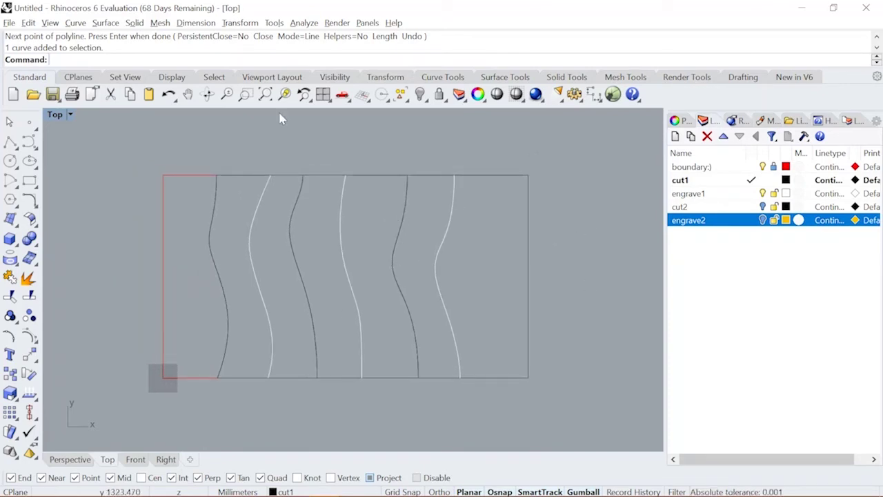
pyautogui.click(763, 167)
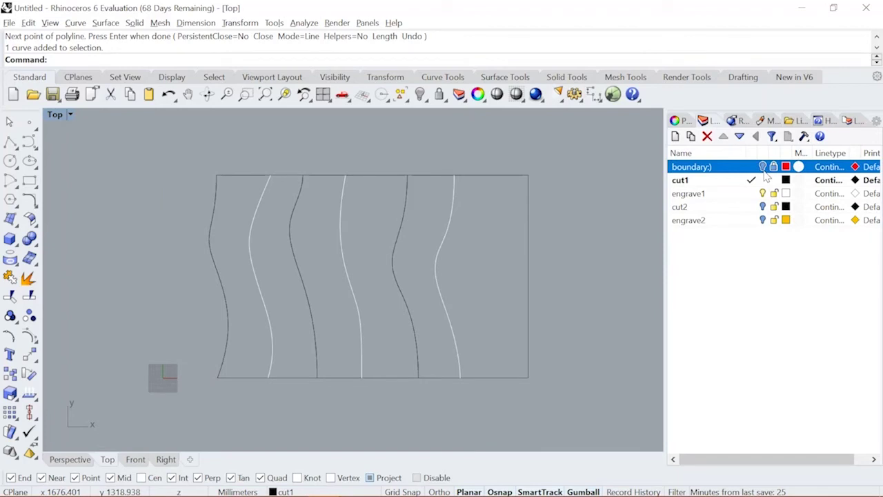
# - Show the boundary layer, make cut2 the current layer, hide cut1 and engrave1, and show engrave2
pyautogui.click(762, 167)
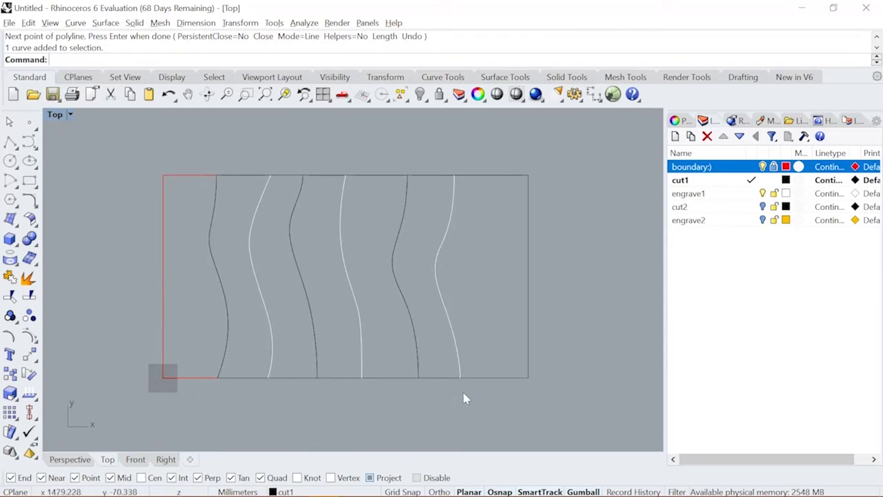
pyautogui.click(741, 207)
pyautogui.click(752, 207)
pyautogui.click(762, 180)
pyautogui.click(762, 194)
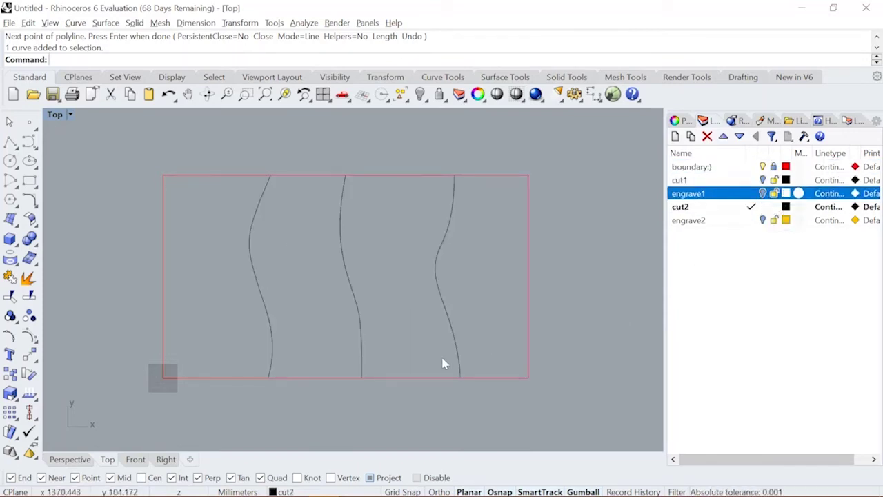
pyautogui.click(763, 220)
pyautogui.moveTo(268, 306); pyautogui.dragTo(299, 311, button='right')
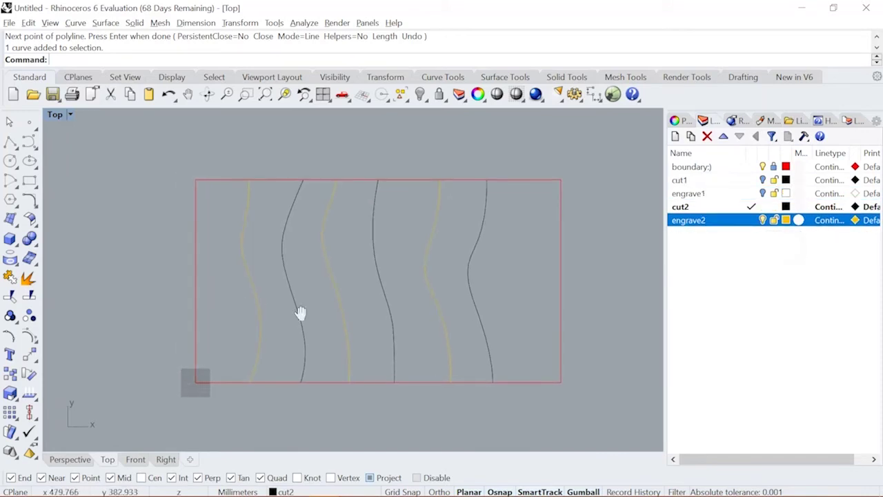
# - Compare the leftmost engrave2 curve with the first sheet's outline by selecting it and toggling the cut and engrave layers
pyautogui.click(244, 258)
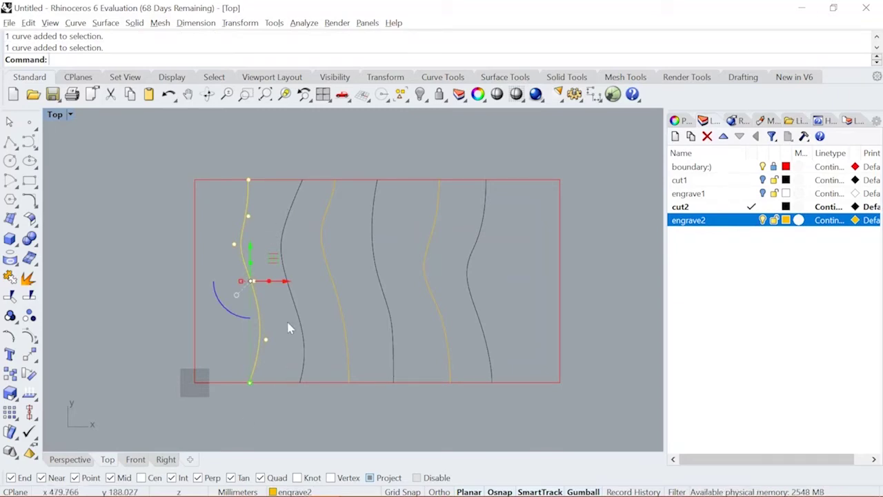
pyautogui.click(755, 179)
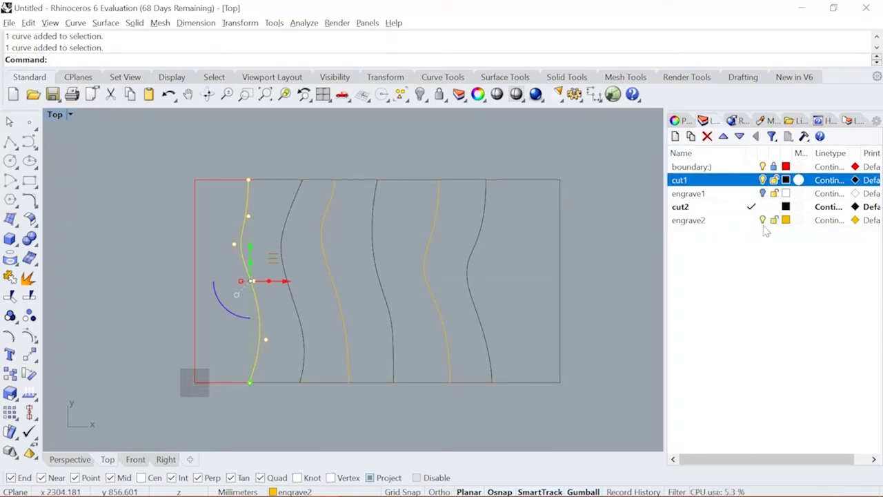
pyautogui.click(765, 220)
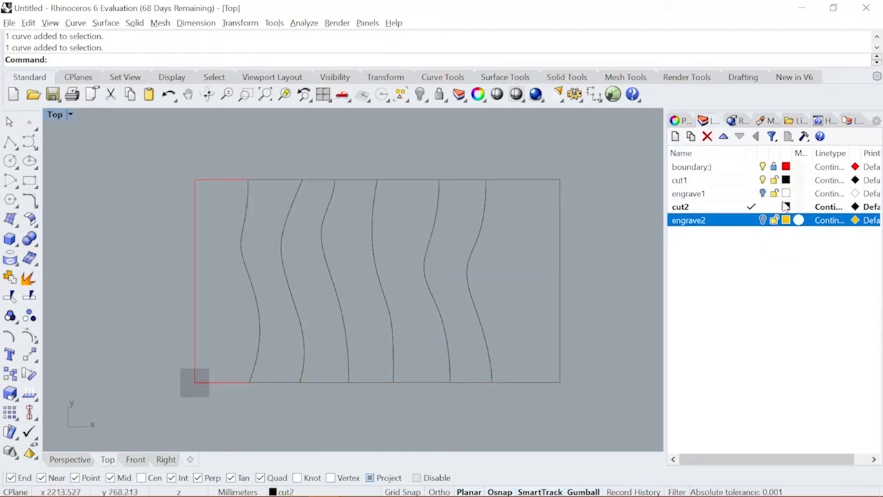
pyautogui.click(754, 193)
pyautogui.click(758, 207)
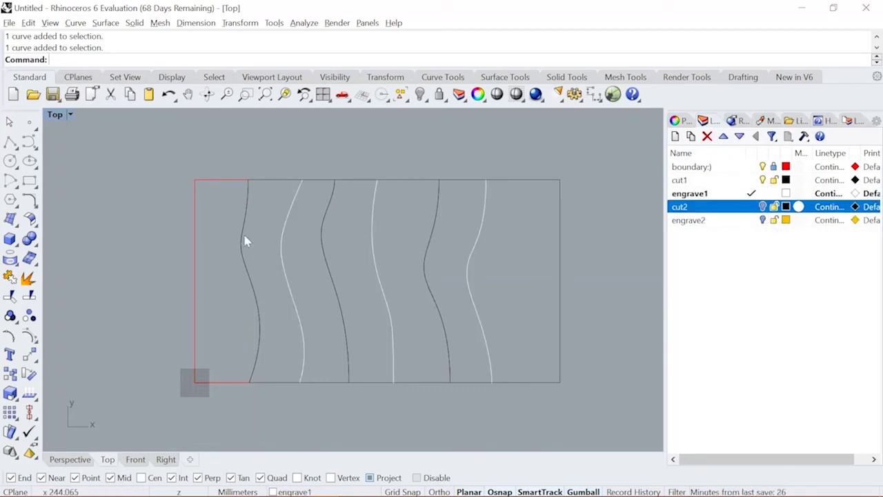
pyautogui.click(763, 221)
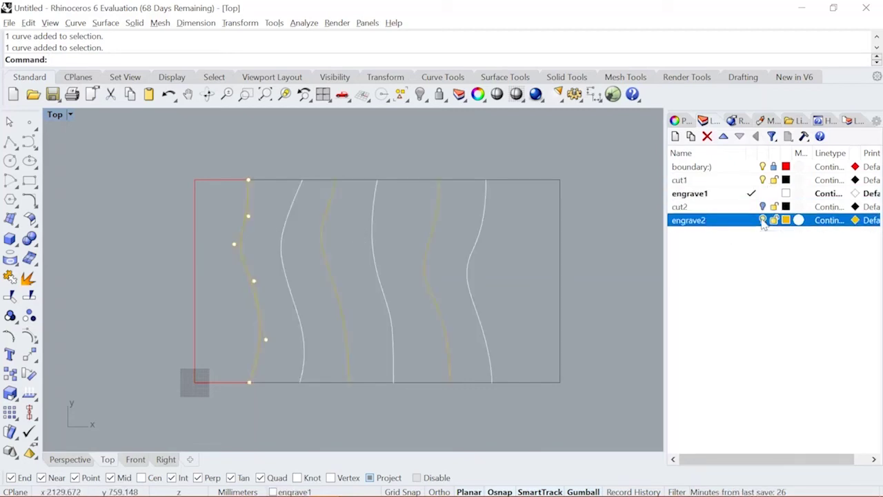
pyautogui.press('Escape')
pyautogui.moveTo(380, 253); pyautogui.dragTo(343, 212, button='right')
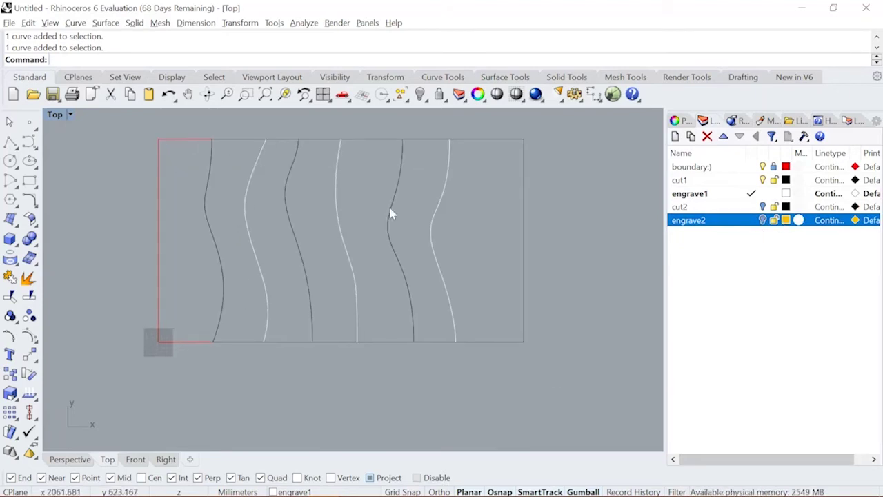
# - Isolate the second sheet's layers with cut2 current, and delete the leftmost engrave2 curve
pyautogui.click(742, 211)
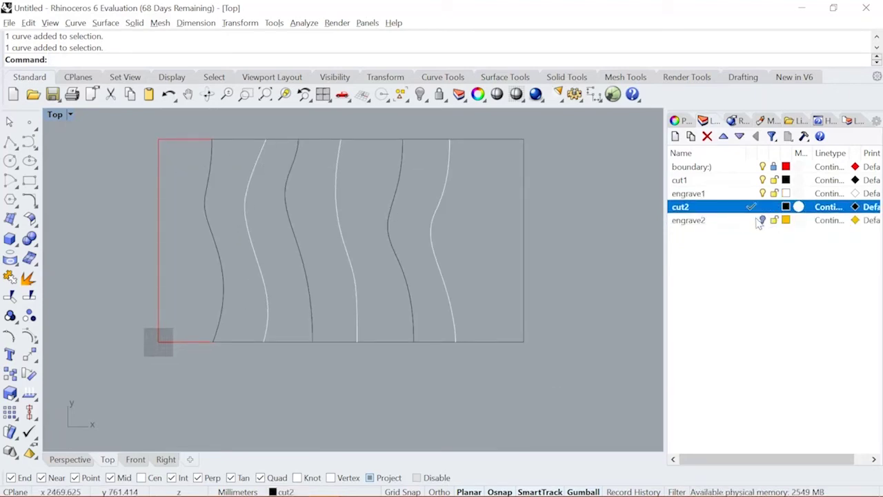
pyautogui.doubleClick(748, 216)
pyautogui.click(747, 207)
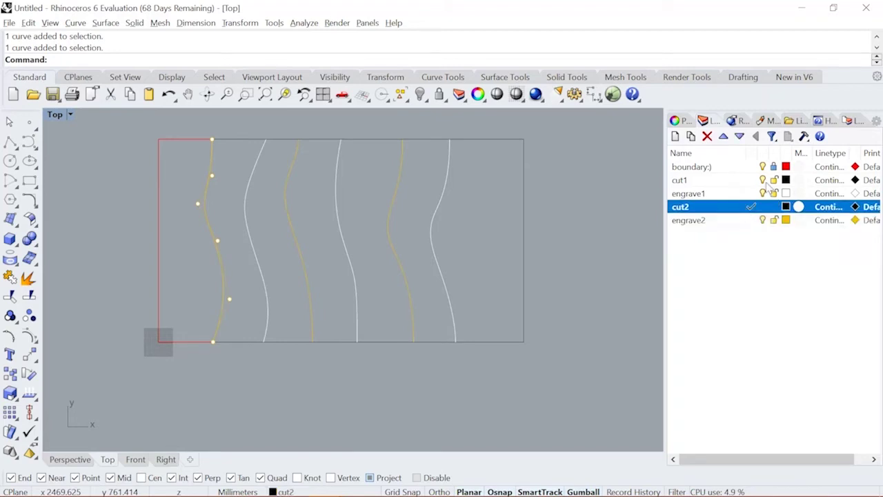
pyautogui.click(772, 193)
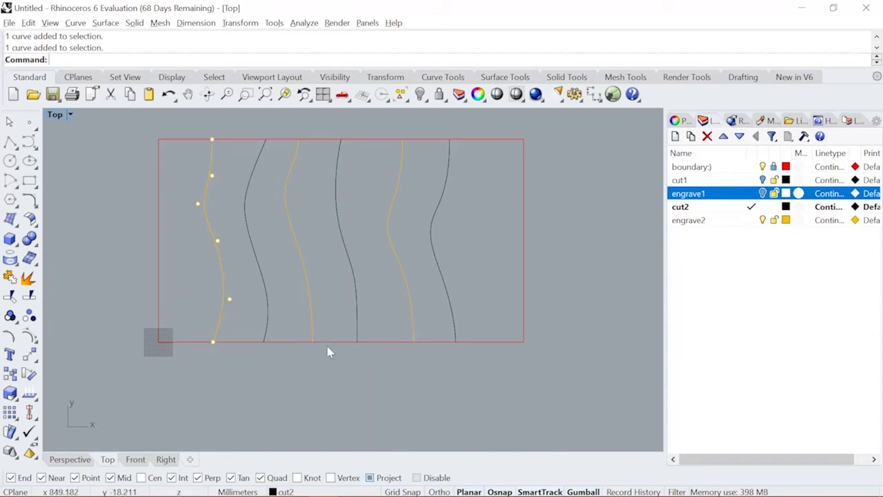
pyautogui.click(217, 240)
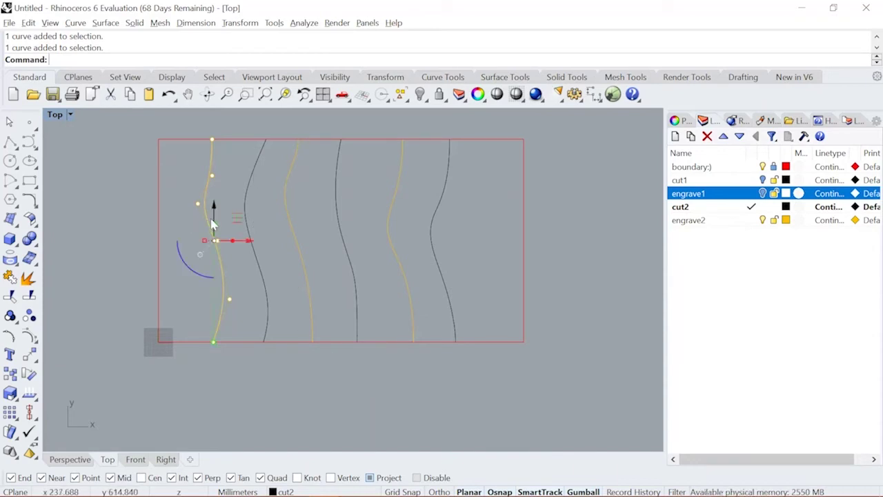
pyautogui.press('Delete')
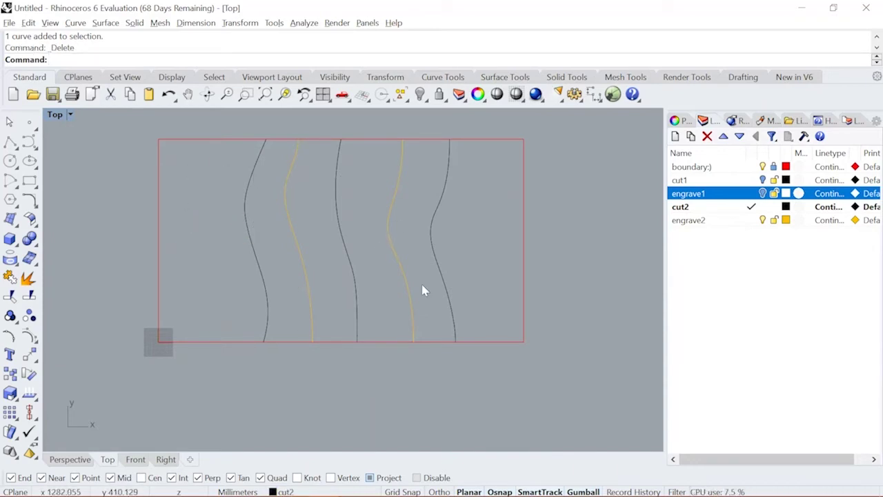
# - Draw a polyline on cut2 from the leftmost cut2 curve's upper end through the boundary's two right corners to the curve's lower end
pyautogui.moveTo(438, 217); pyautogui.dragTo(418, 259, button='right')
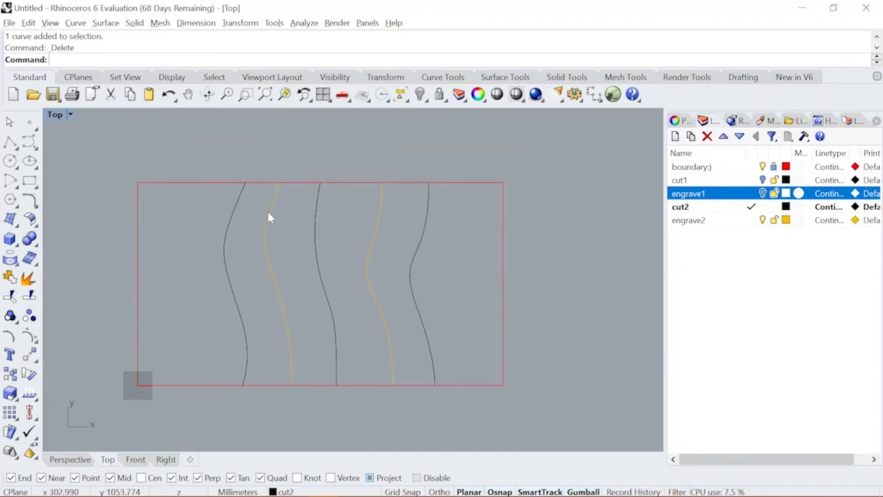
pyautogui.click(11, 141)
pyautogui.click(245, 183)
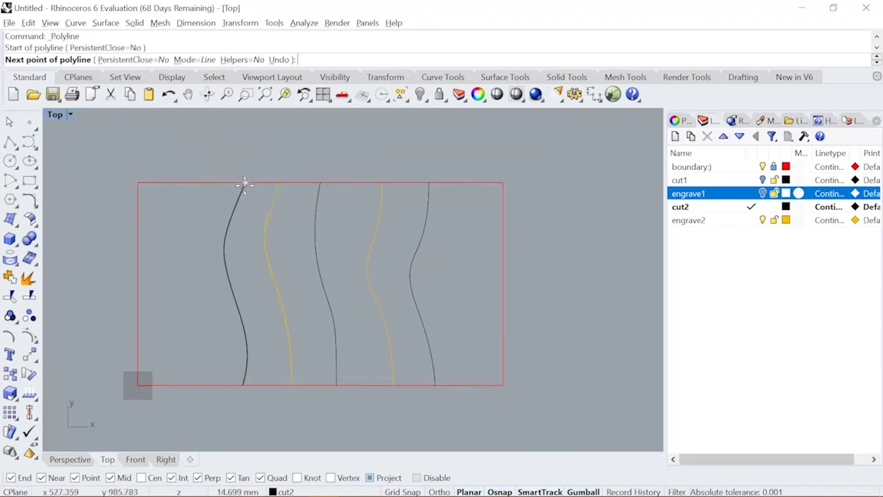
pyautogui.click(503, 183)
pyautogui.click(503, 385)
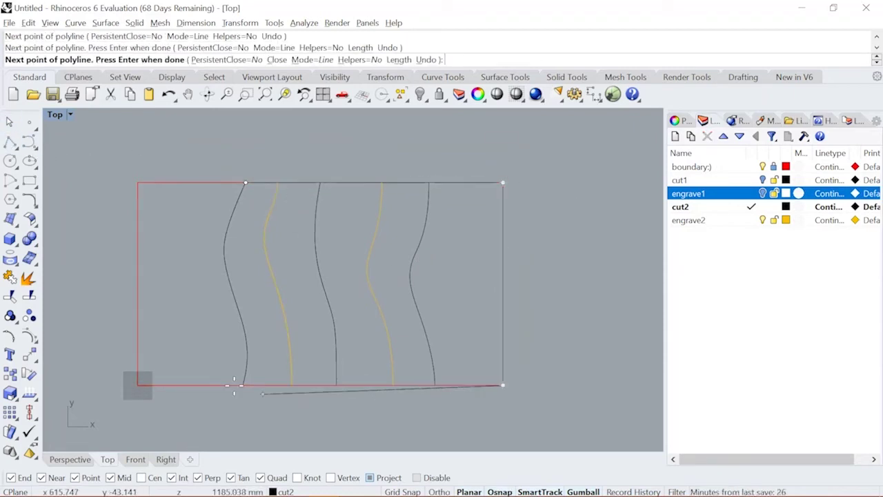
pyautogui.click(243, 386)
pyautogui.press('Return')
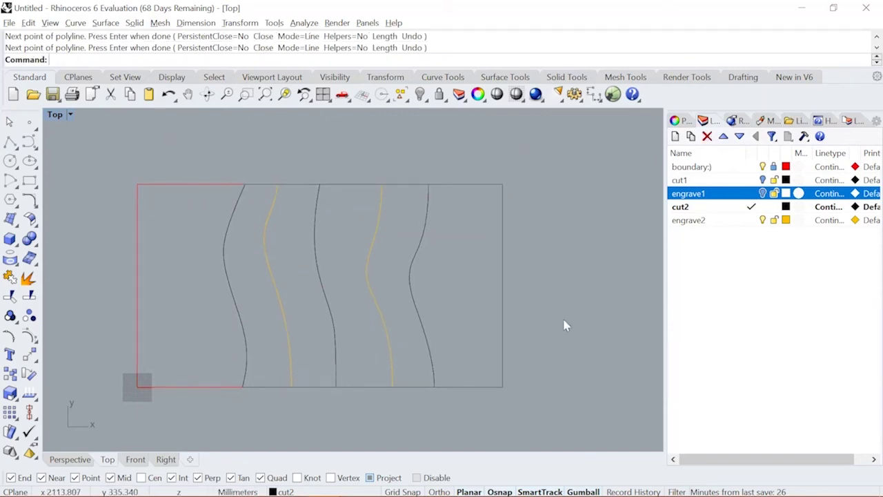
# - Hide the boundary layer and review the second sheet's cut2 outline with its engrave2 curves
pyautogui.scroll(-3, 564, 325)
pyautogui.moveTo(544, 315); pyautogui.dragTo(474, 282, button='right')
pyautogui.click(790, 168)
pyautogui.scroll(2, 414, 276)
pyautogui.moveTo(627, 291); pyautogui.dragTo(541, 298, button='right')
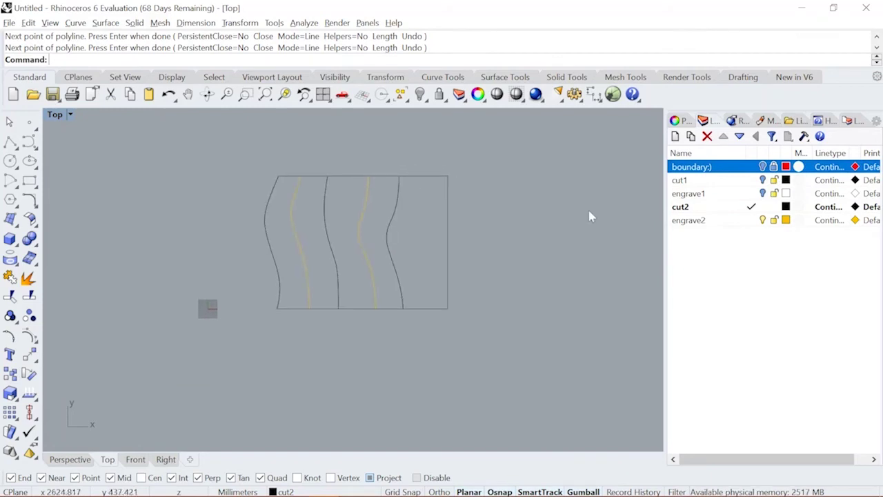
# - Check each sheet on its own by showing only cut1 with engrave1, then only cut2 with engrave2
pyautogui.click(711, 180)
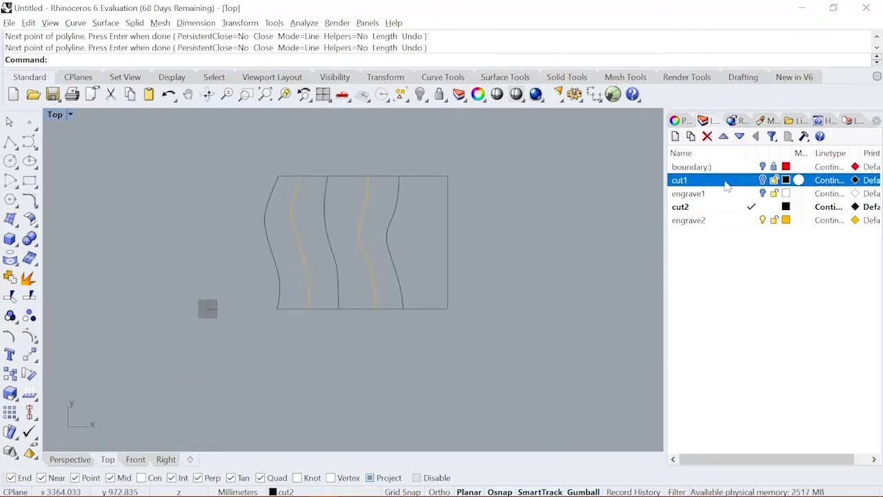
pyautogui.doubleClick(725, 182)
pyautogui.click(763, 207)
pyautogui.click(764, 219)
pyautogui.click(764, 192)
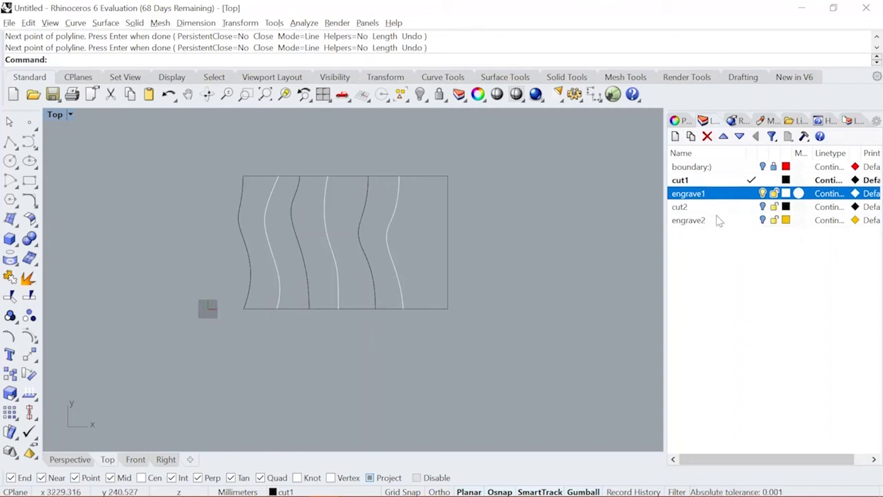
pyautogui.click(741, 210)
pyautogui.doubleClick(748, 219)
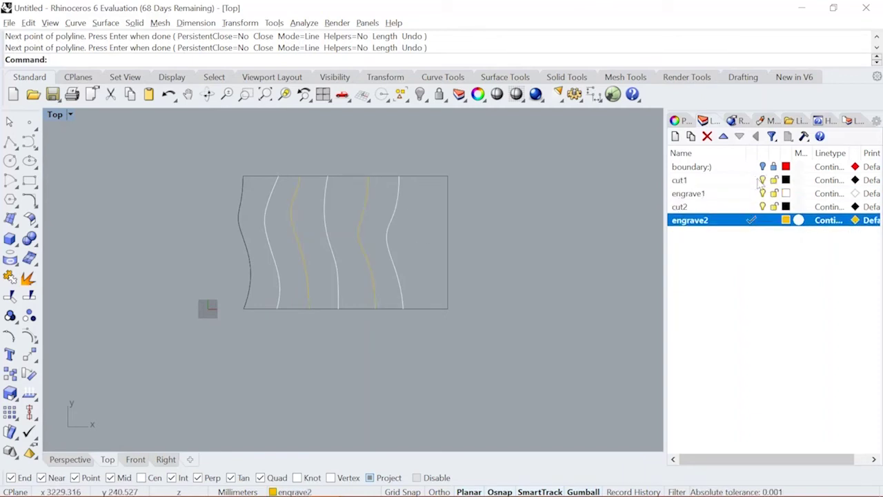
pyautogui.click(762, 180)
pyautogui.click(762, 192)
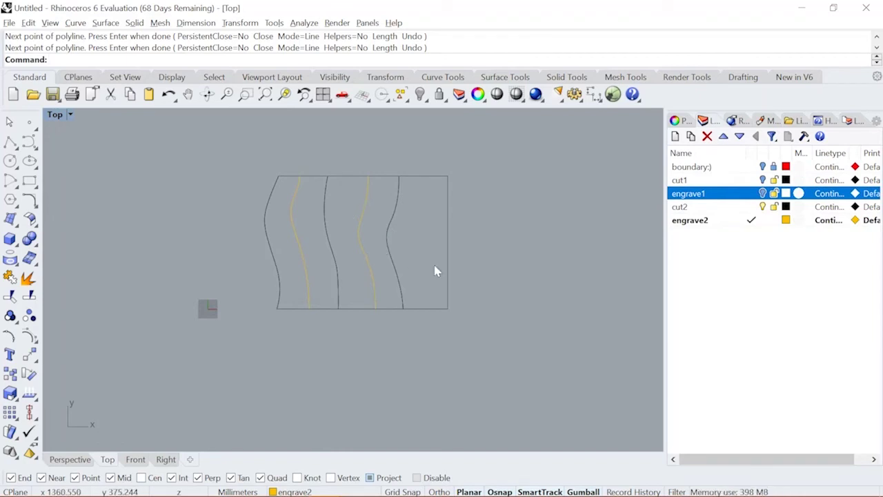
# - Show the boundary layer and isolate the first sheet, with cut1 current, engrave1 shown, and cut2 and engrave2 hidden
pyautogui.click(762, 166)
pyautogui.moveTo(260, 270); pyautogui.dragTo(248, 301, button='right')
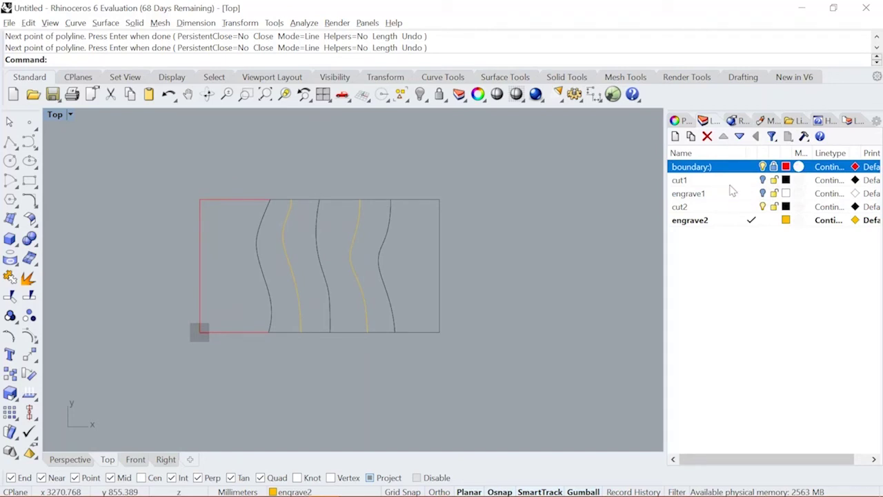
pyautogui.click(751, 180)
pyautogui.click(763, 193)
pyautogui.click(763, 206)
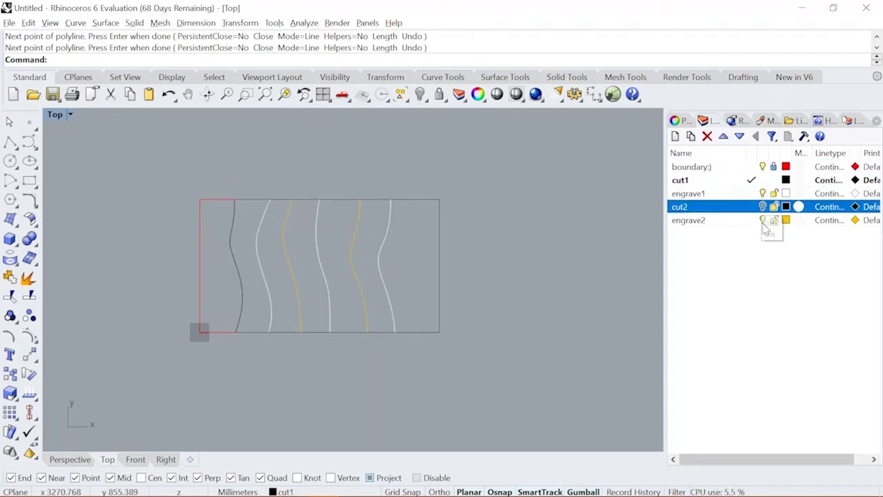
pyautogui.click(763, 220)
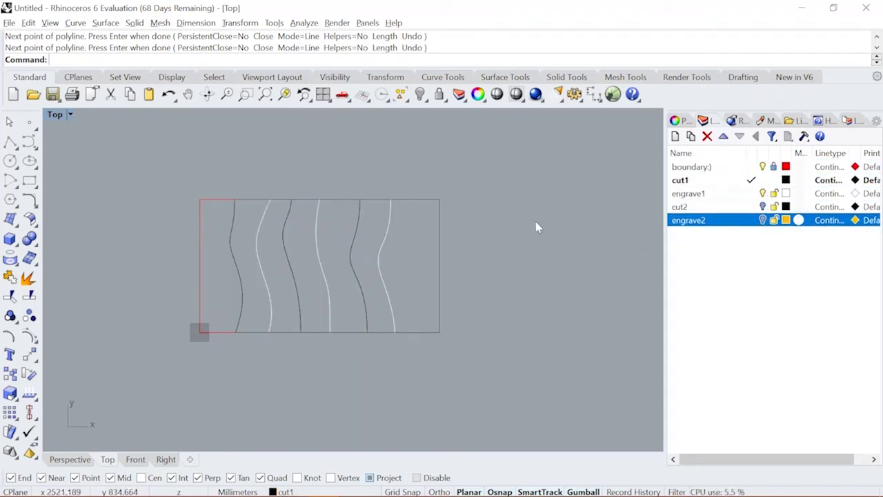
# - Run the Python script gcode_script.py from the gcode-script-2.0.6 folder with the RunPythonScript command
pyautogui.write('Run')
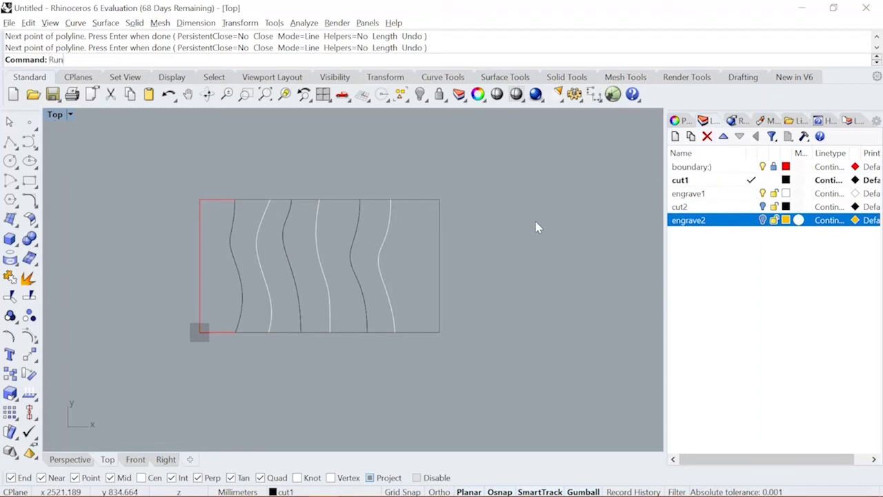
pyautogui.write('PythonScript')
pyautogui.press('Return')
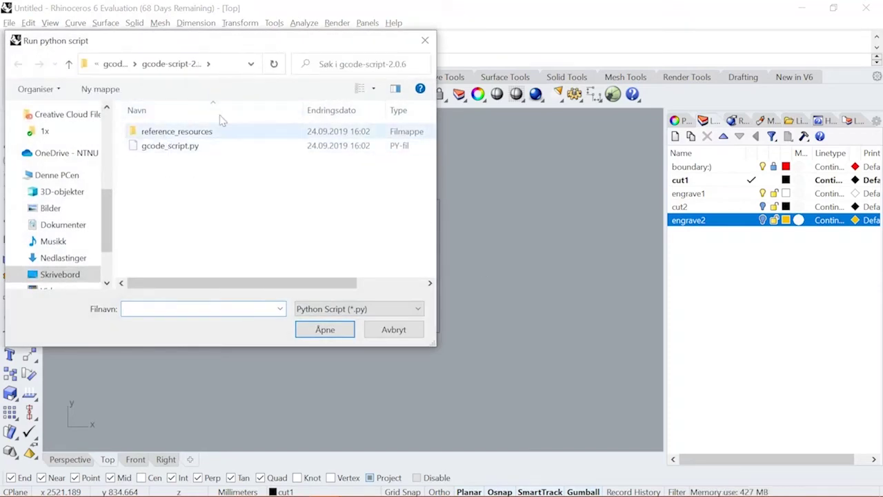
pyautogui.click(65, 274)
pyautogui.doubleClick(172, 164)
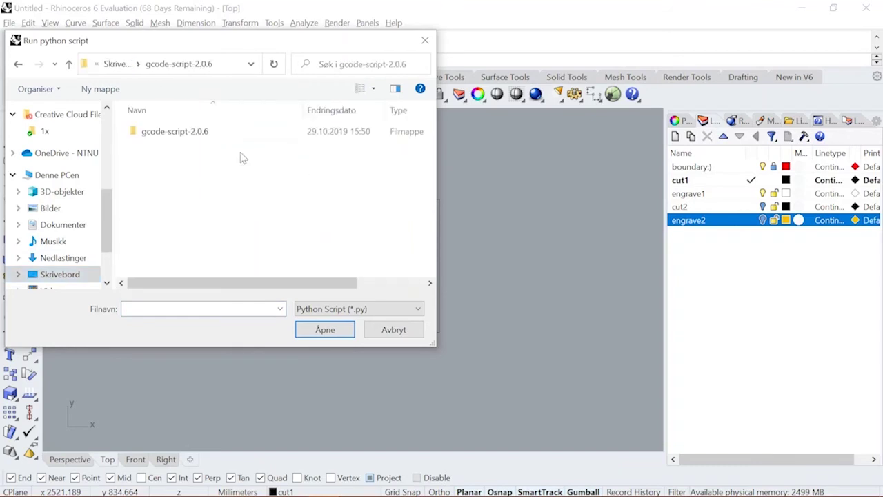
pyautogui.doubleClick(207, 133)
pyautogui.click(188, 147)
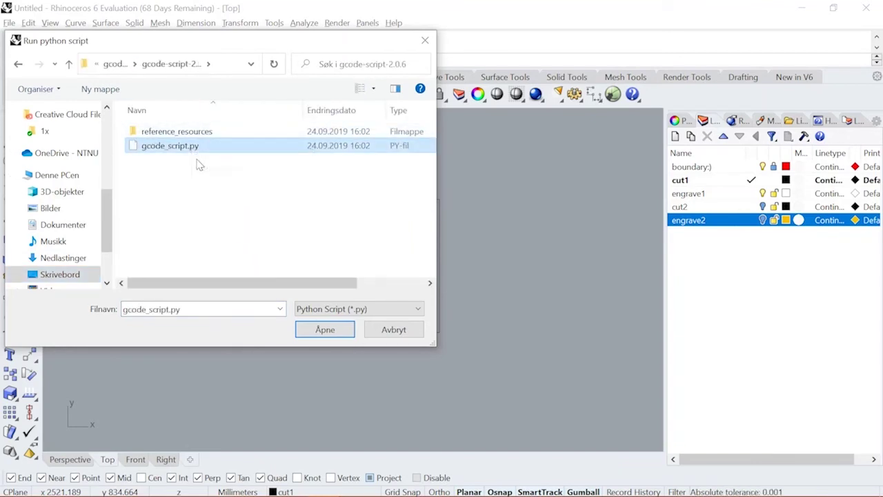
pyautogui.click(321, 334)
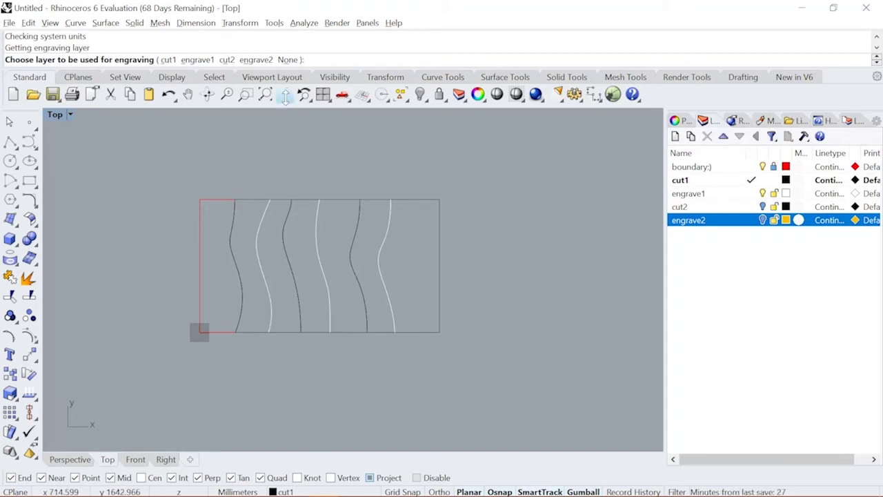
# - Assign engrave1 as the engraving layer and cut1 as the cutting layer, and choose MDF_3mm at both material prompts
pyautogui.click(202, 63)
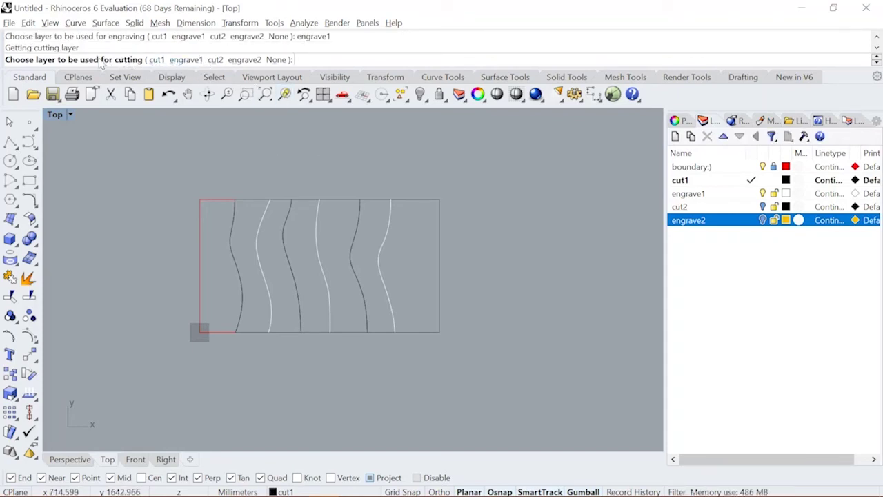
pyautogui.click(157, 60)
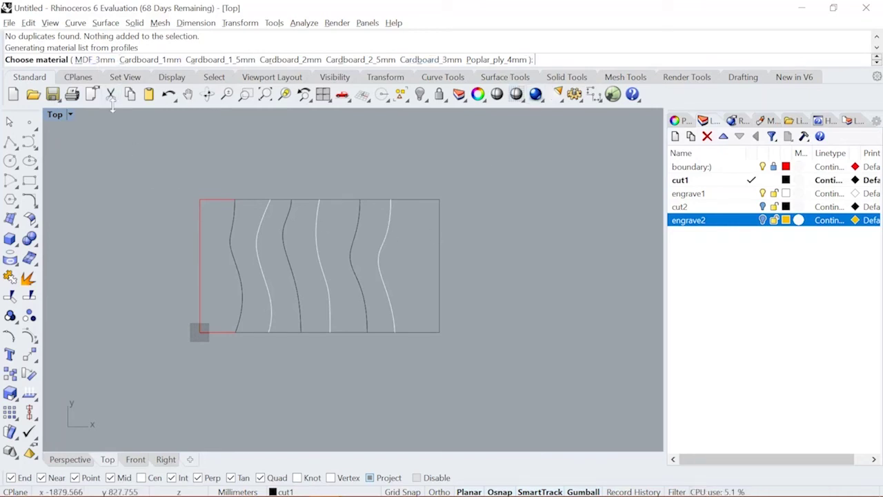
pyautogui.click(97, 66)
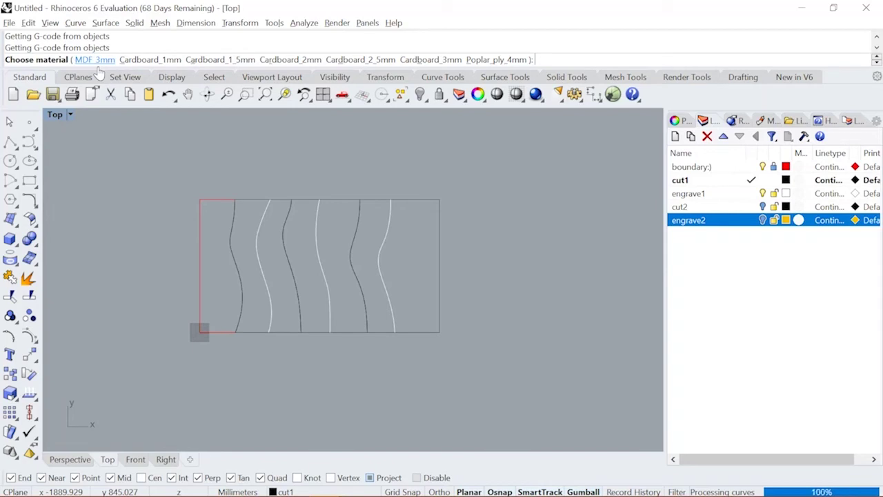
pyautogui.click(96, 64)
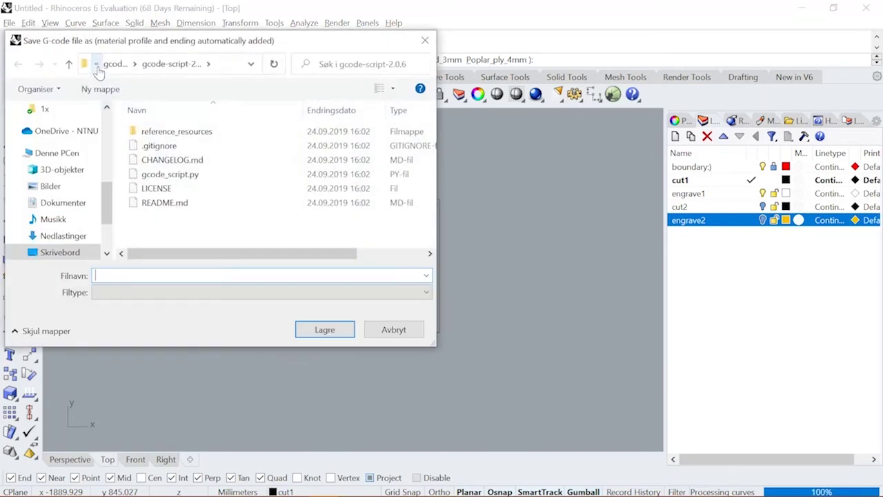
# - Save the first sheet's G-code on the desktop (Skrivebord) as lazerbeam1 and close the file summary
pyautogui.scroll(-1, 69, 222)
pyautogui.click(59, 213)
pyautogui.click(212, 275)
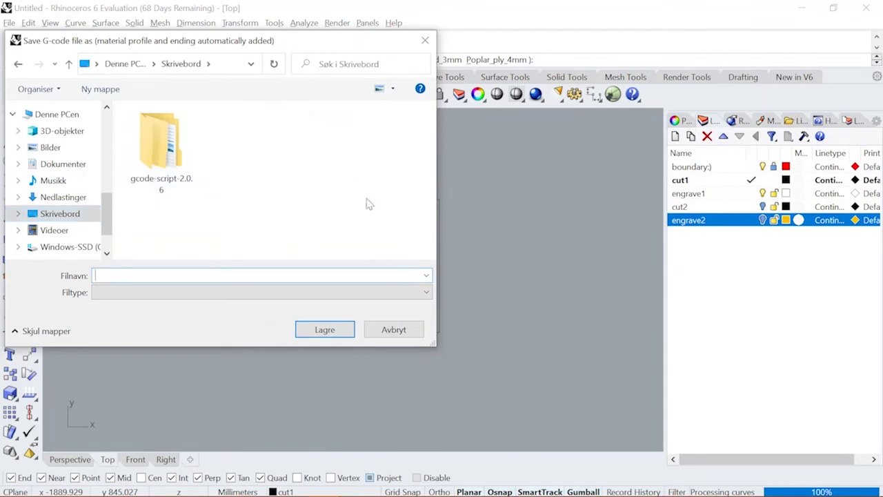
pyautogui.write('g')
pyautogui.press('BackSpace')
pyautogui.write('lazerbeam1')
pyautogui.press('Return')
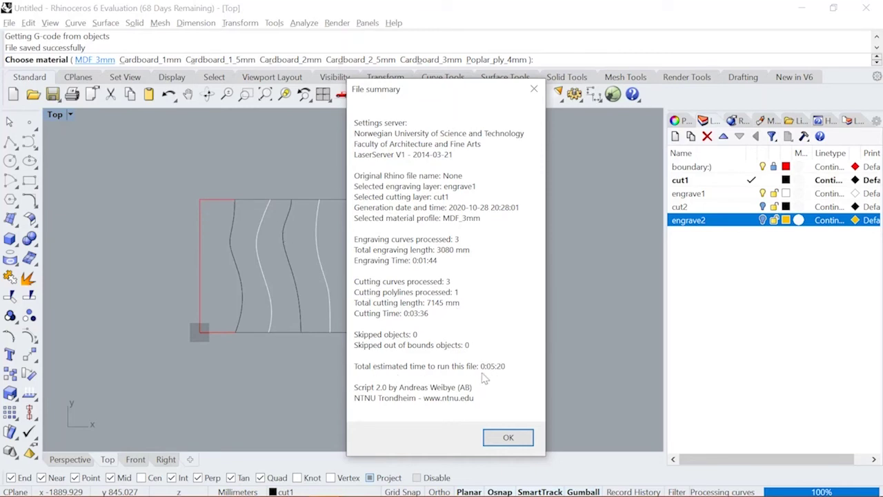
pyautogui.click(509, 437)
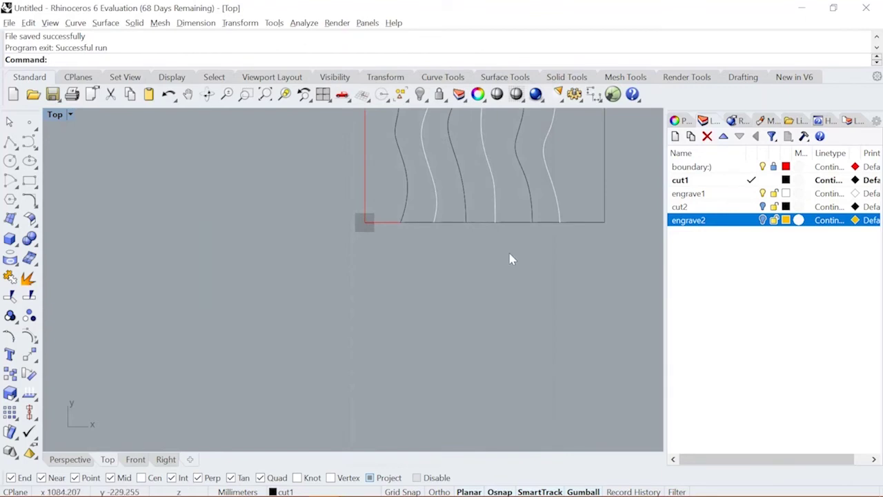
# - Isolate the second sheet by hiding cut1 and engrave1, showing cut2 and engrave2, and making engrave2 the current layer
pyautogui.scroll(-2, 483, 290)
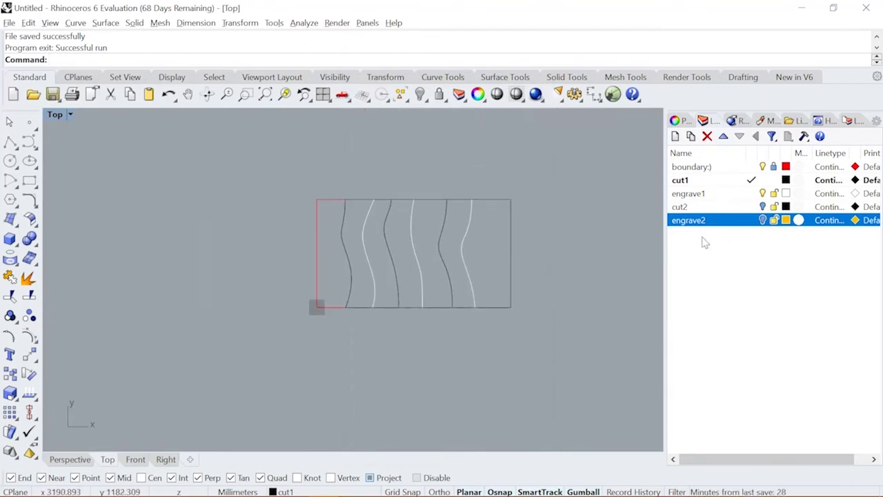
pyautogui.click(747, 207)
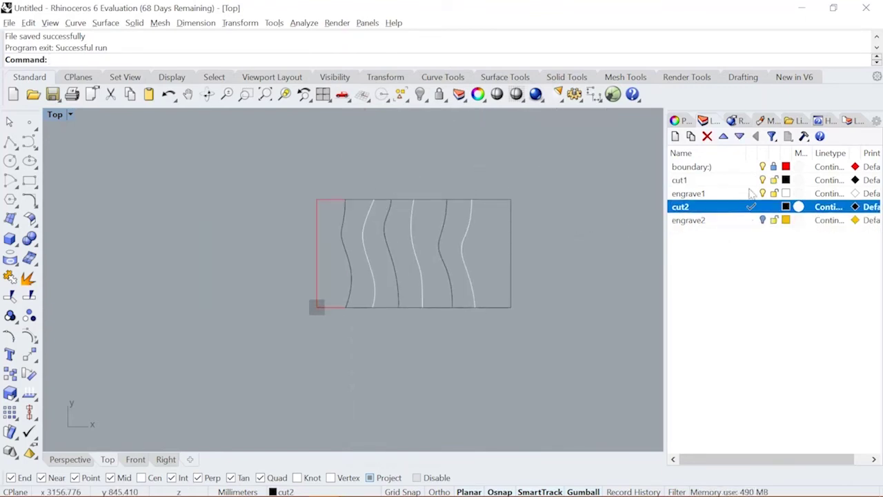
pyautogui.click(757, 220)
pyautogui.click(751, 220)
pyautogui.click(762, 180)
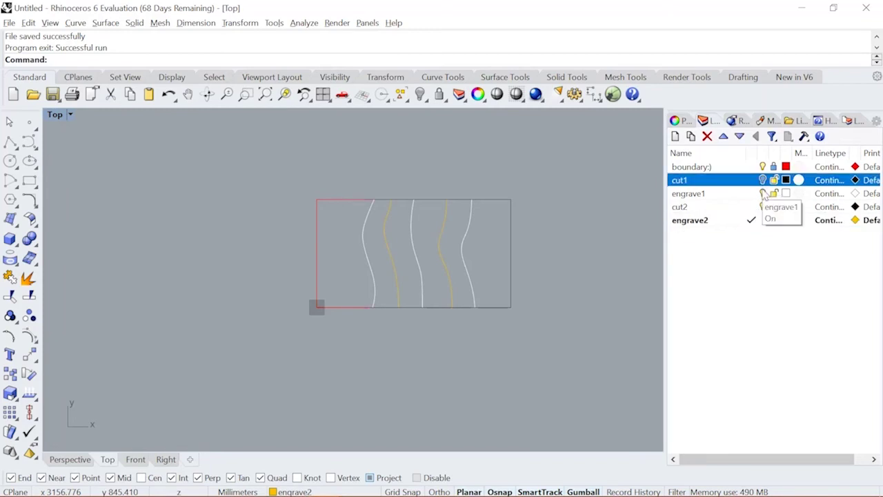
pyautogui.click(762, 193)
# - Run gcode_script.py for the second sheet with the RunPythonScript command
pyautogui.moveTo(607, 249); pyautogui.dragTo(533, 255, button='right')
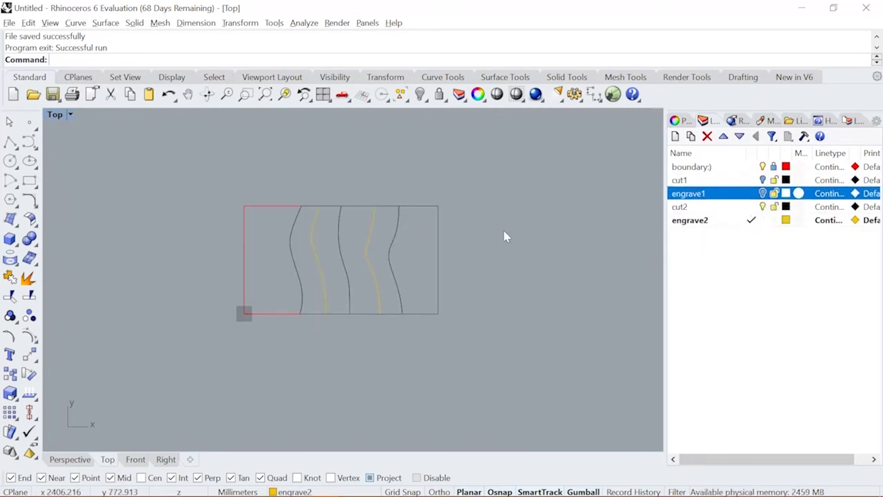
pyautogui.write('RunPythonScript')
pyautogui.press('Return')
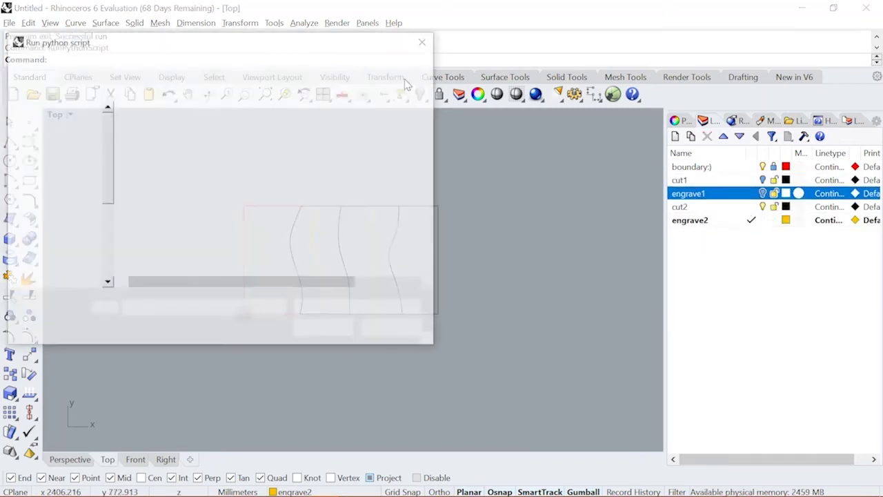
pyautogui.doubleClick(207, 147)
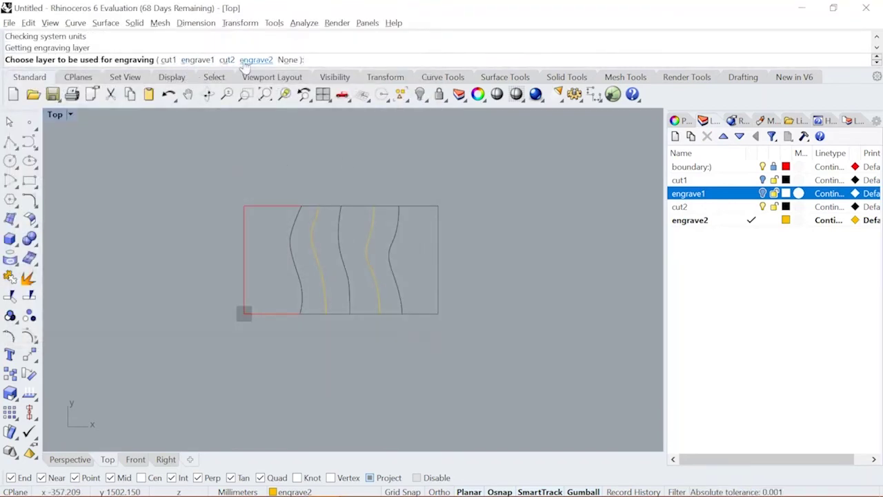
# - Assign engrave2 as the engraving layer and cut2 as the cutting layer, and choose MDF_3mm as the material
pyautogui.click(256, 60)
pyautogui.click(215, 60)
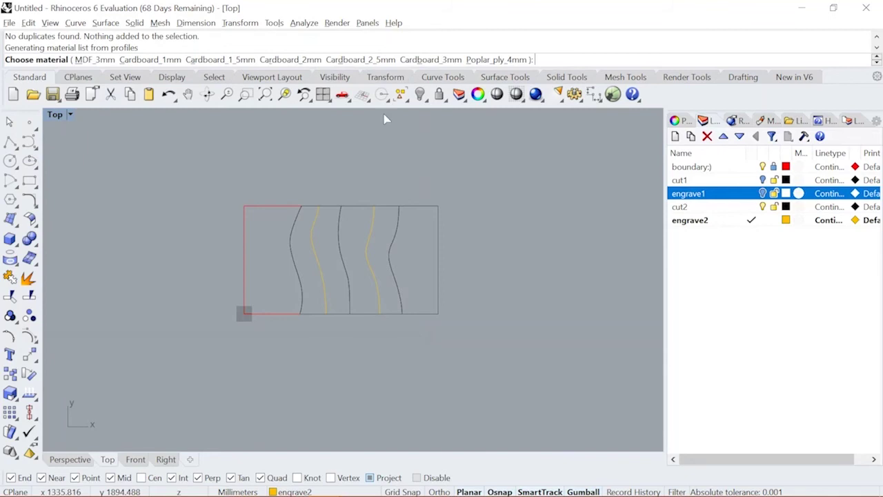
pyautogui.click(94, 60)
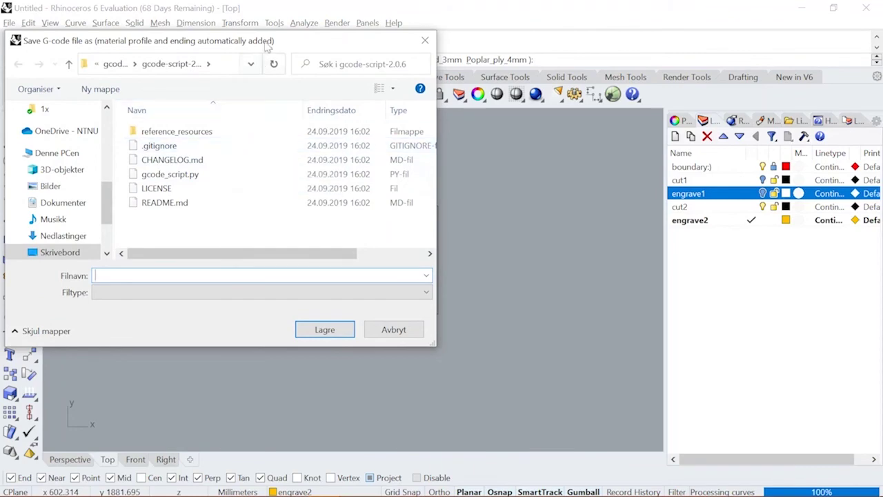
pyautogui.moveTo(272, 40); pyautogui.dragTo(715, 111)
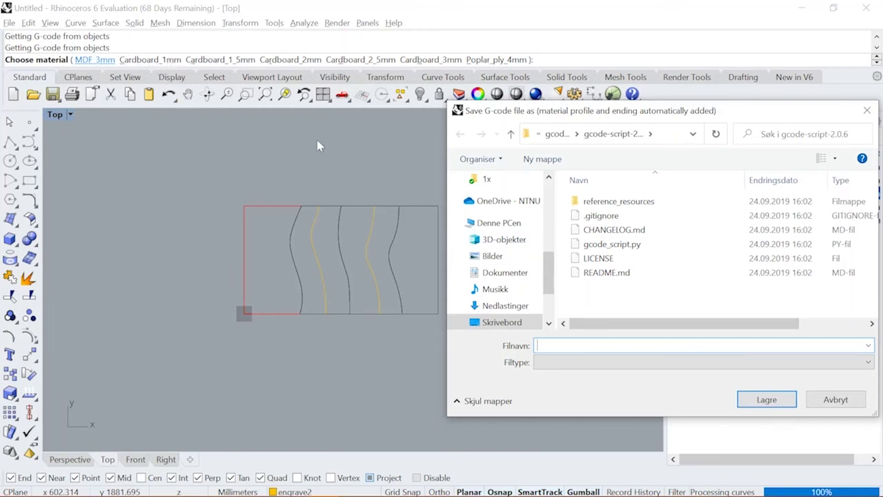
pyautogui.moveTo(514, 119); pyautogui.dragTo(423, 101)
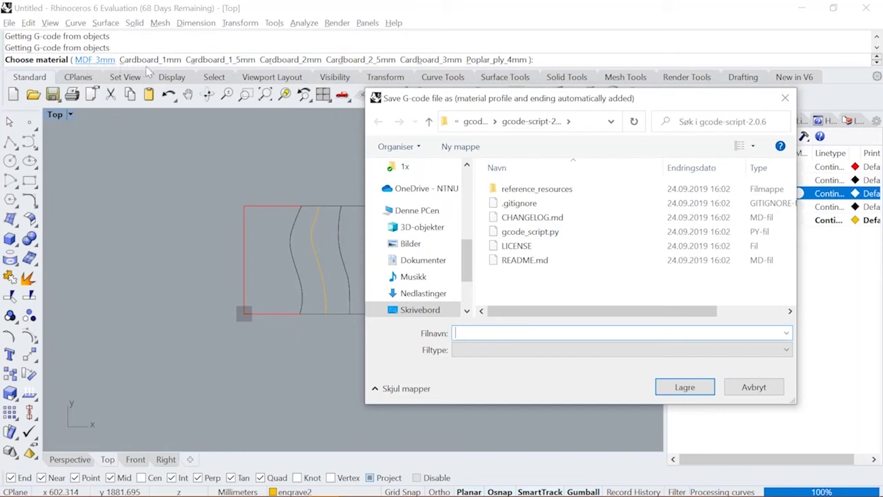
pyautogui.moveTo(441, 105); pyautogui.dragTo(201, 72)
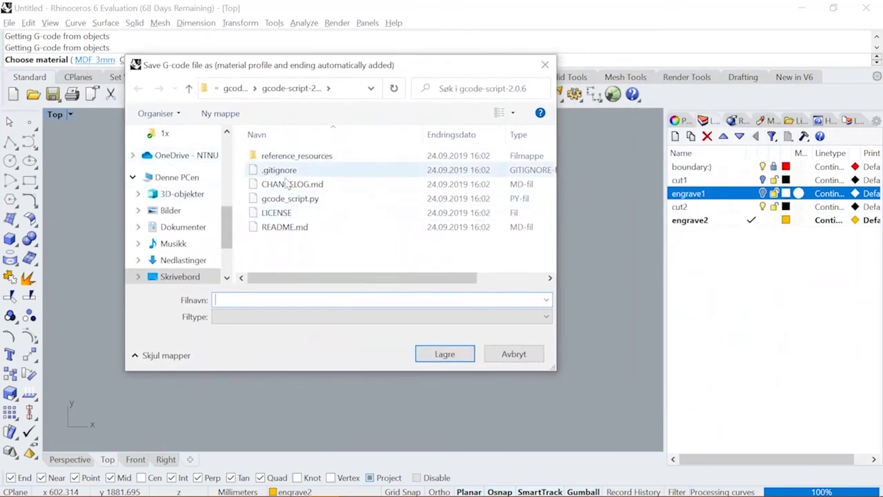
pyautogui.scroll(1, 214, 191)
pyautogui.scroll(1, 214, 191)
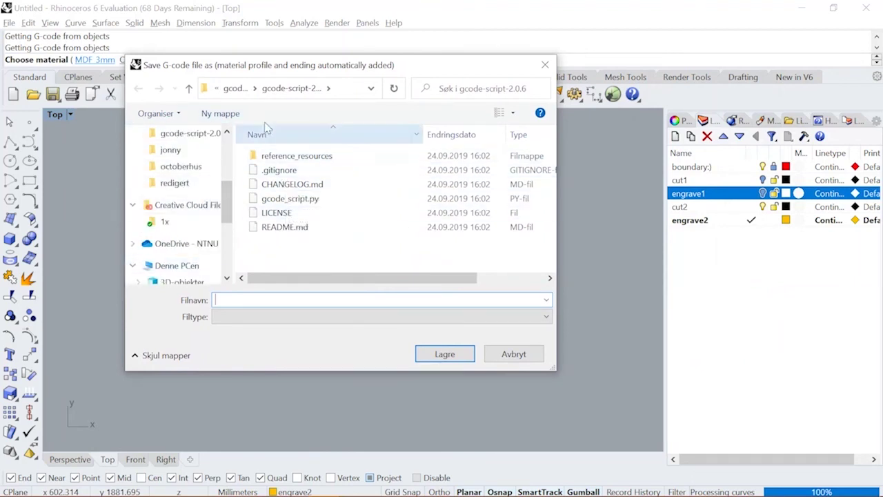
pyautogui.click(234, 89)
pyautogui.doubleClick(328, 156)
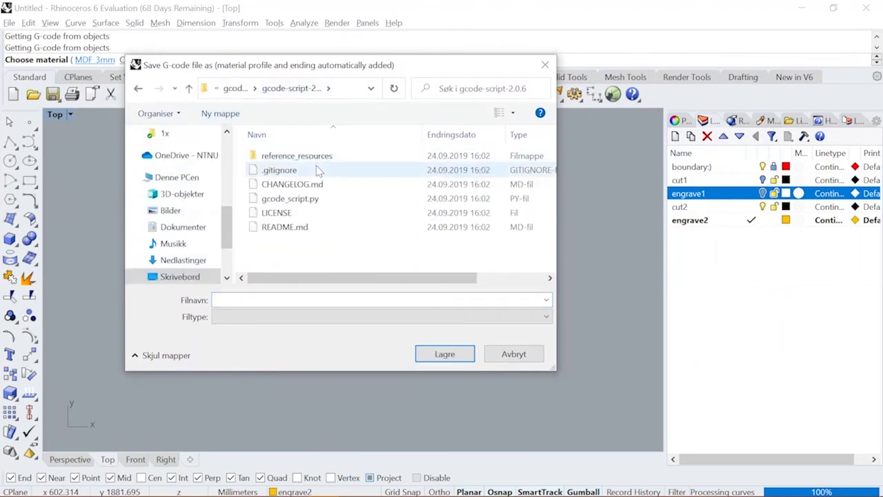
pyautogui.click(303, 200)
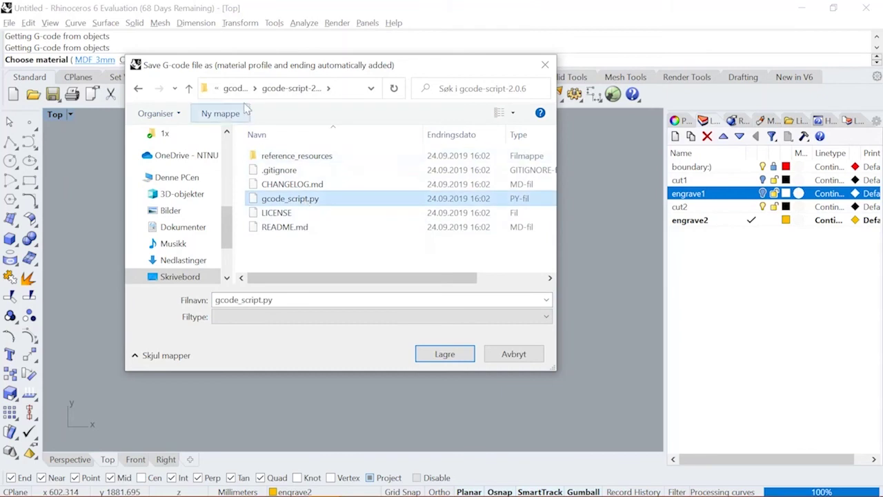
pyautogui.click(448, 353)
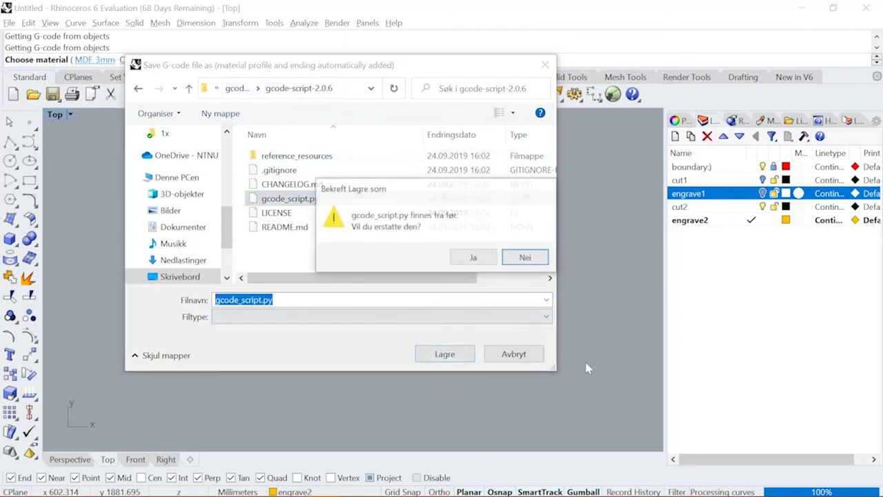
pyautogui.click(525, 258)
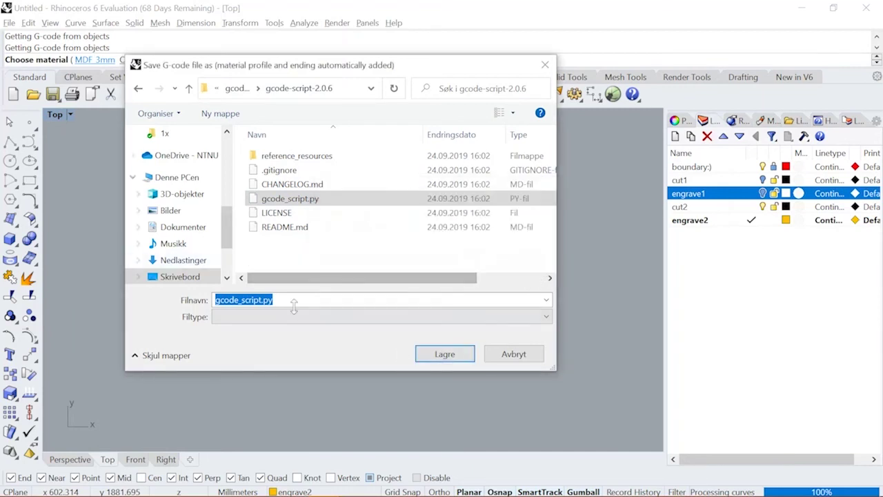
# - Save the second sheet's G-code on the desktop (Skrivebord) as lazerbeam2 and close the file summary
pyautogui.scroll(-2, 185, 235)
pyautogui.click(188, 184)
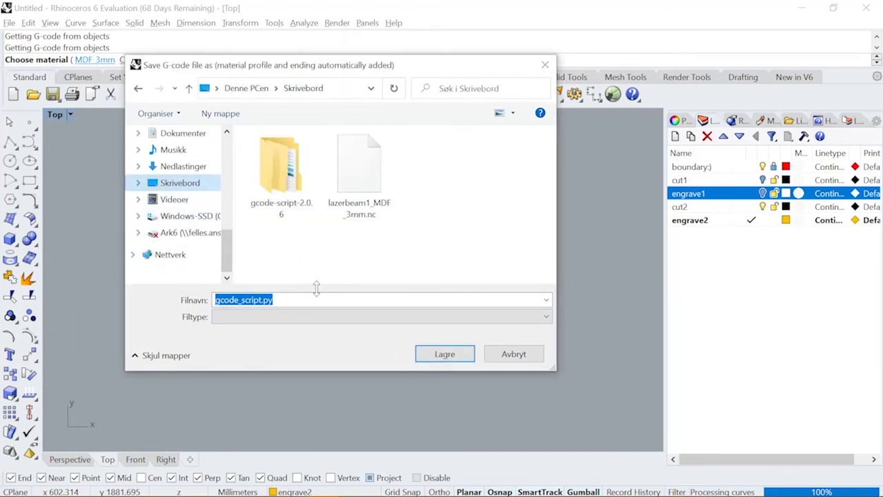
pyautogui.write('laze')
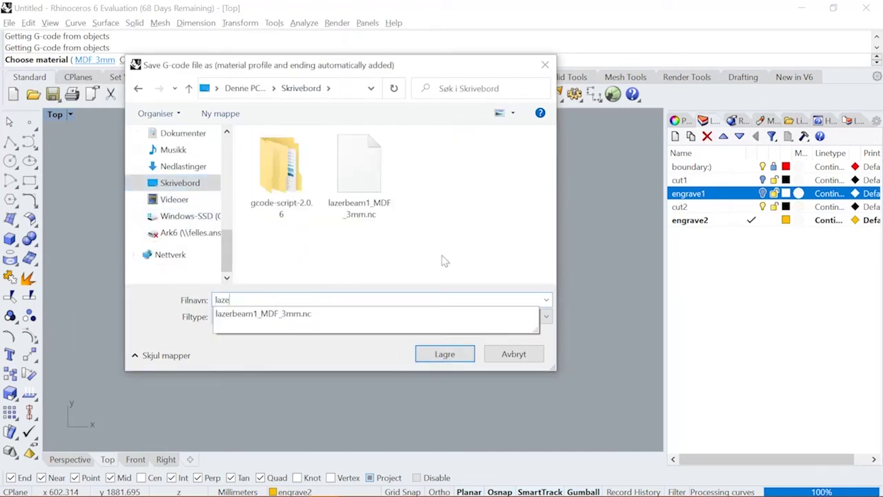
pyautogui.write('rbeam2')
pyautogui.press('Return')
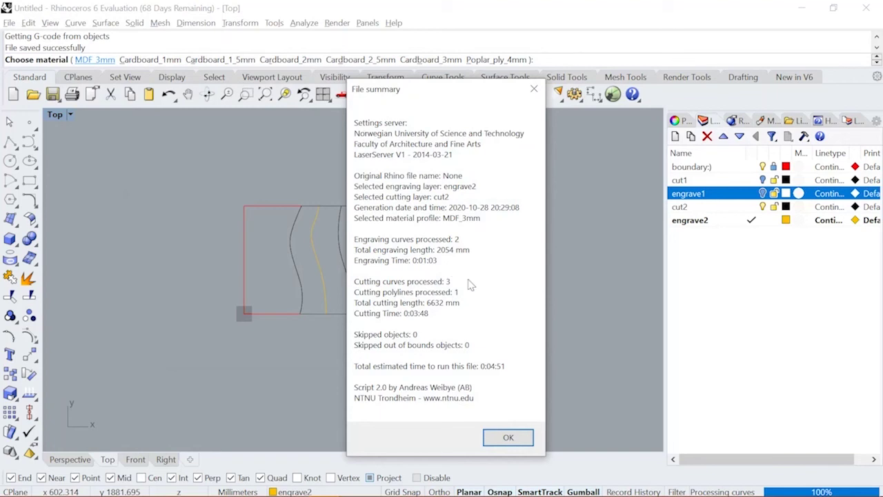
pyautogui.click(508, 438)
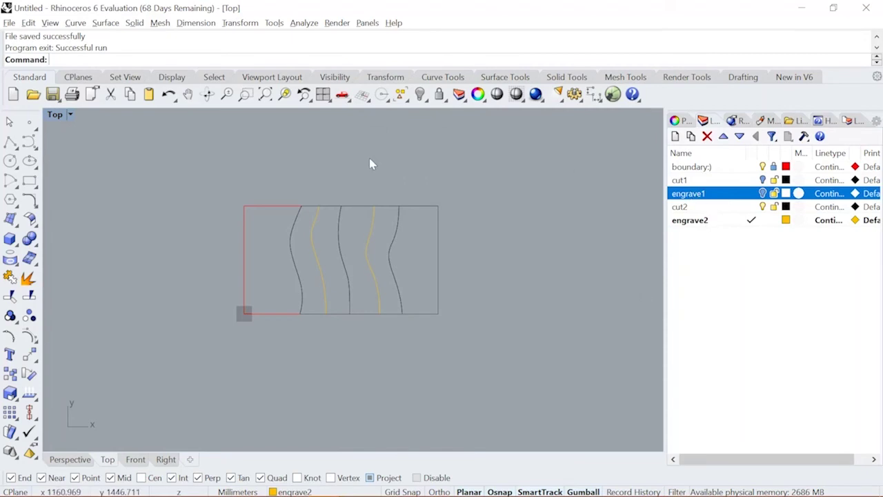
# - Switch to the laserkurs201020 Rhino file and examine the stacked terrain sheets from several angles in the Perspective view
pyautogui.hotkey('alt', 'Tab')
pyautogui.scroll(-6, 535, 238)
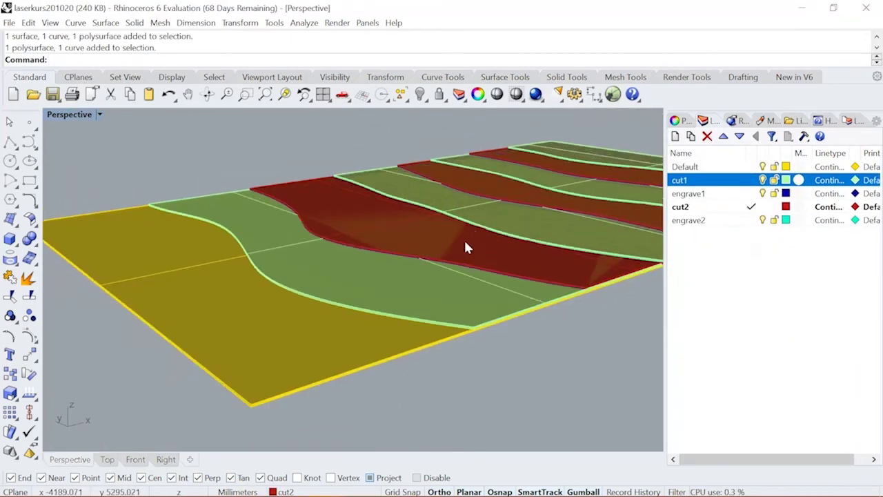
pyautogui.moveTo(659, 256); pyautogui.dragTo(538, 187, button='right')
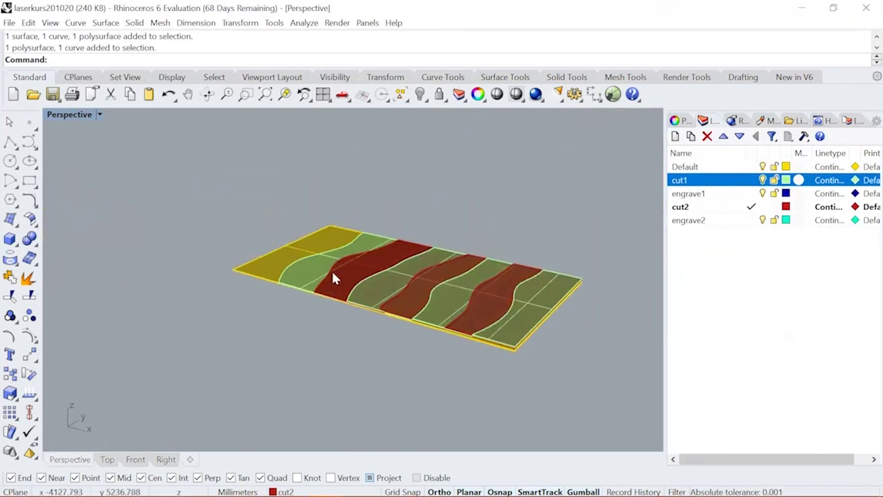
pyautogui.moveTo(335, 276); pyautogui.dragTo(483, 246, button='right')
pyautogui.moveTo(656, 238); pyautogui.dragTo(357, 265, button='right')
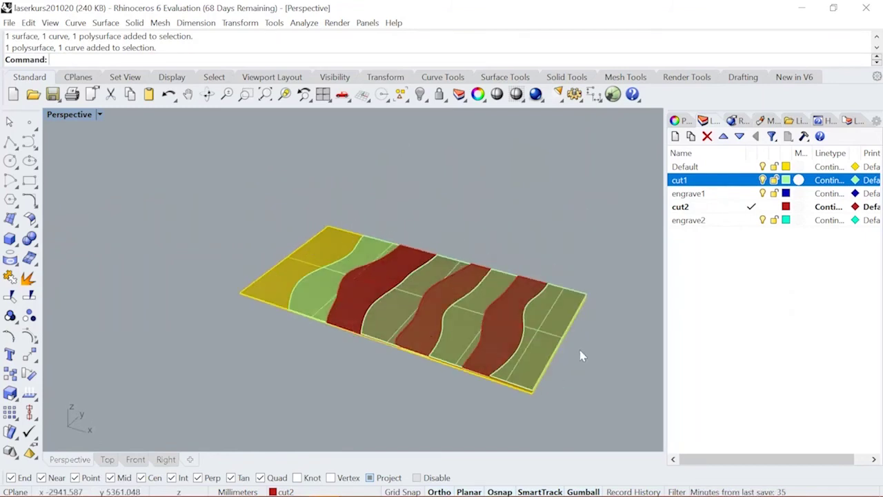
pyautogui.moveTo(504, 367); pyautogui.dragTo(545, 320, button='right')
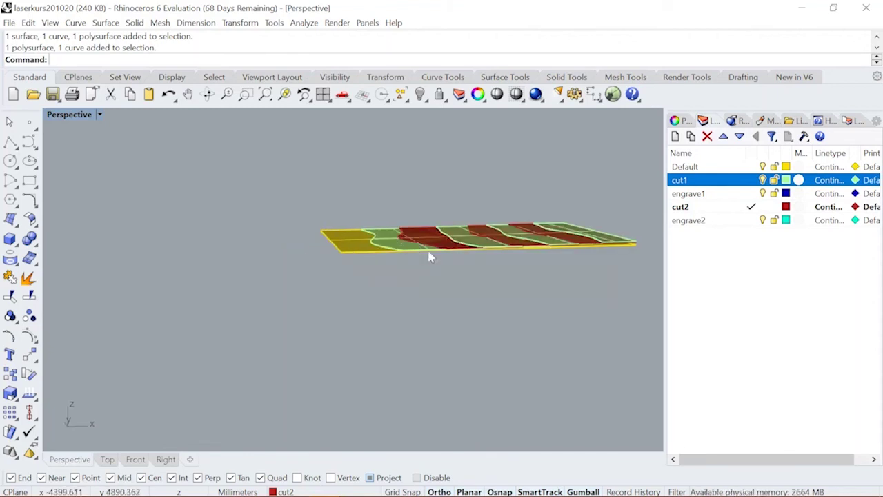
pyautogui.moveTo(431, 259); pyautogui.dragTo(388, 306, button='right')
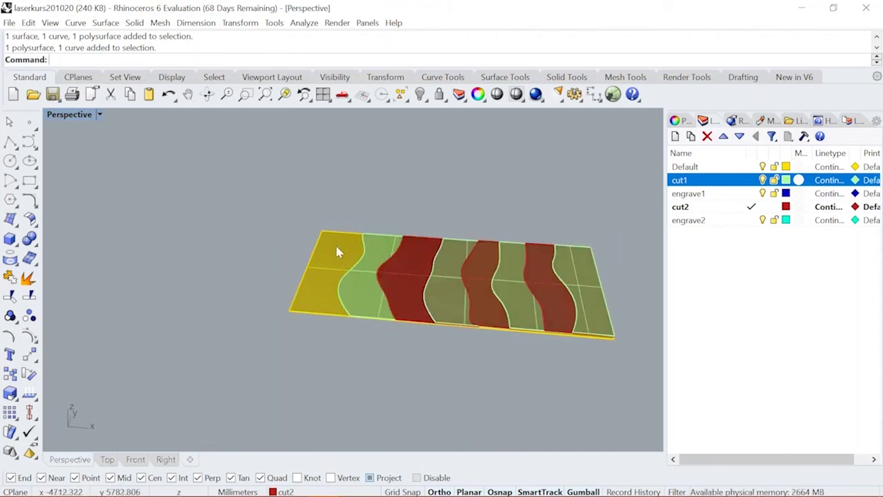
# - Pick out the yellow base sheet and the adjoining green and red layers one by one, and clear the selection
pyautogui.click(338, 268)
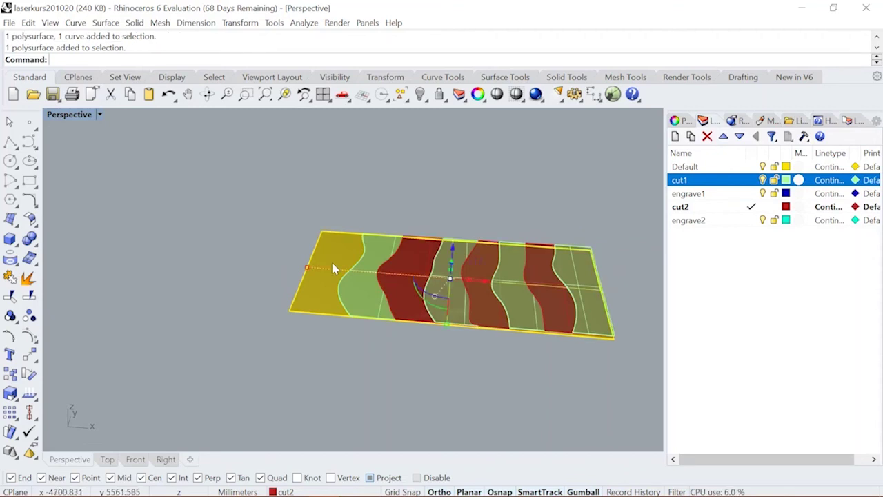
pyautogui.keyDown('shift'); pyautogui.click(361, 290); pyautogui.keyUp('shift')
pyautogui.keyDown('shift'); pyautogui.click(414, 298); pyautogui.keyUp('shift')
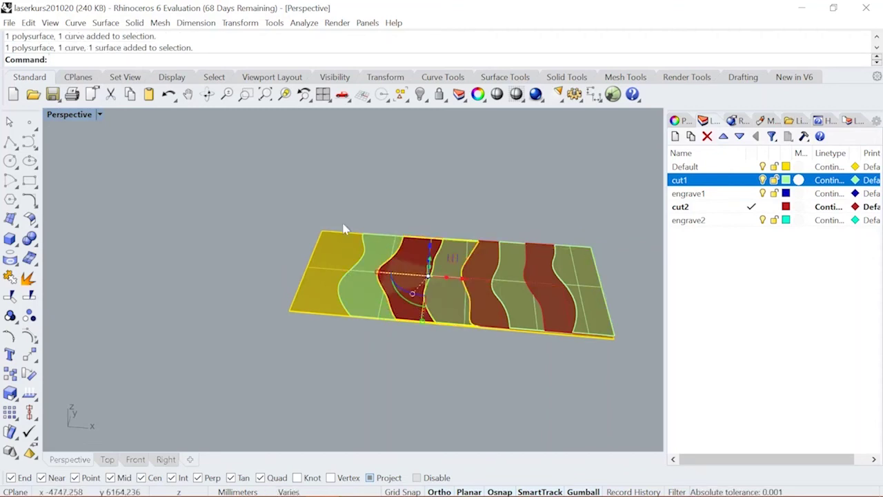
pyautogui.click(366, 185)
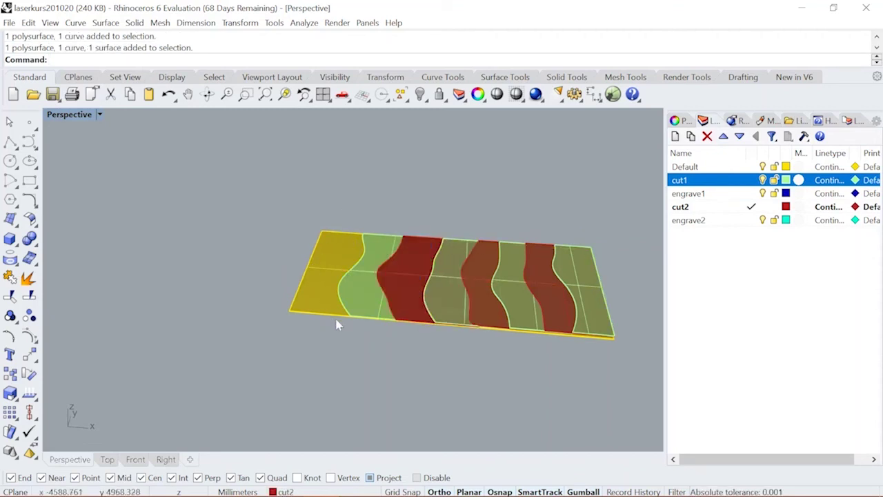
# - Show the model in the Top view, make cut1 the current layer, and hide cut2 and engrave2
pyautogui.click(108, 459)
pyautogui.scroll(-2, 343, 322)
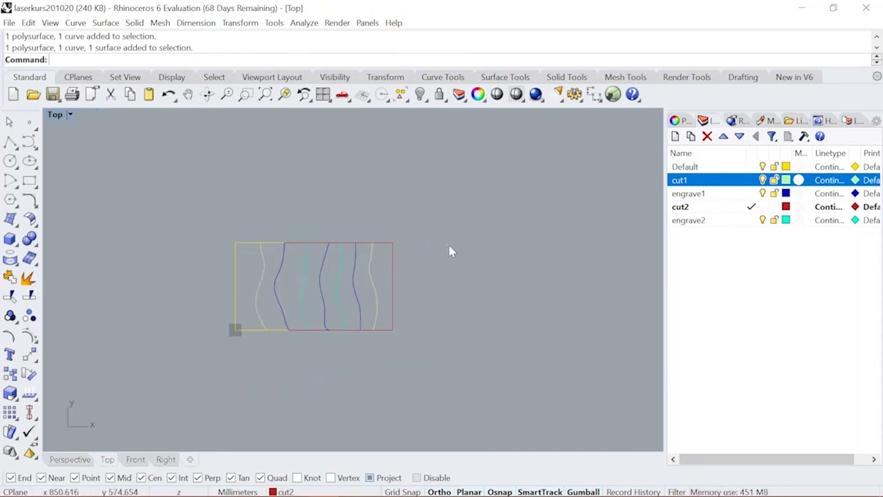
pyautogui.click(751, 180)
pyautogui.click(763, 207)
pyautogui.click(762, 220)
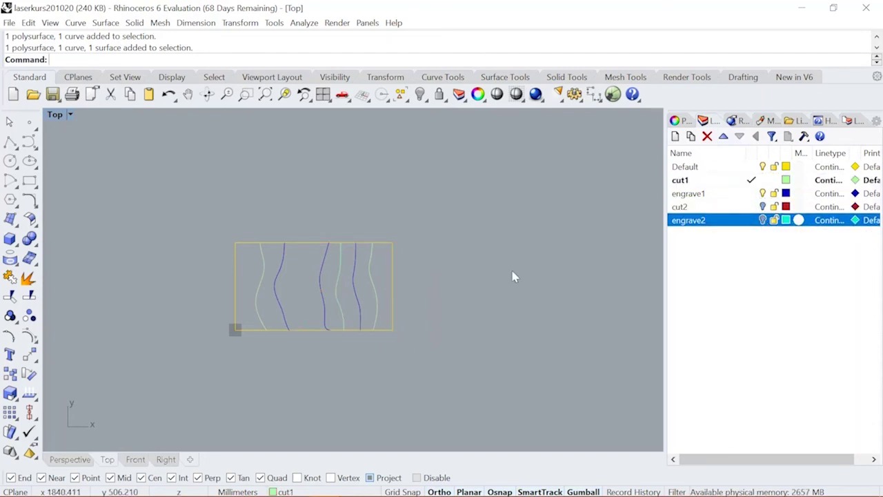
# - Try to bring back any hidden objects with the Show command
pyautogui.scroll(5, 339, 284)
pyautogui.moveTo(280, 285); pyautogui.dragTo(364, 240, button='right')
pyautogui.write('S')
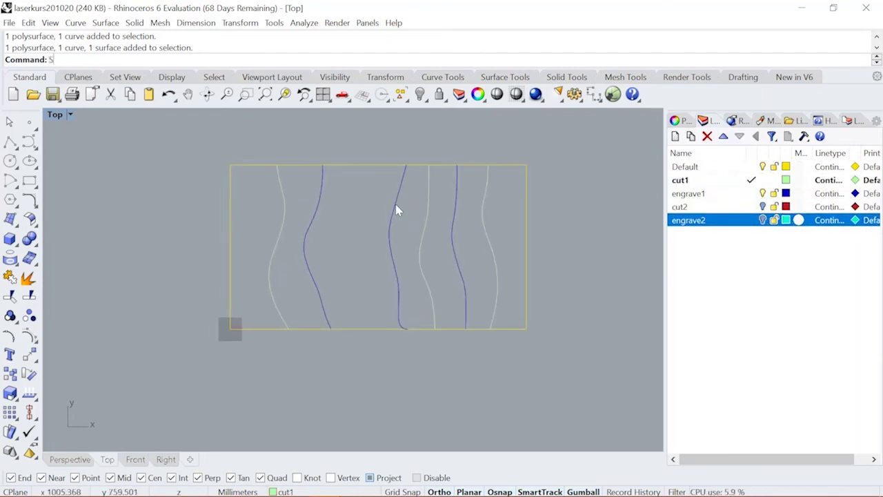
pyautogui.write('how')
pyautogui.press('Return')
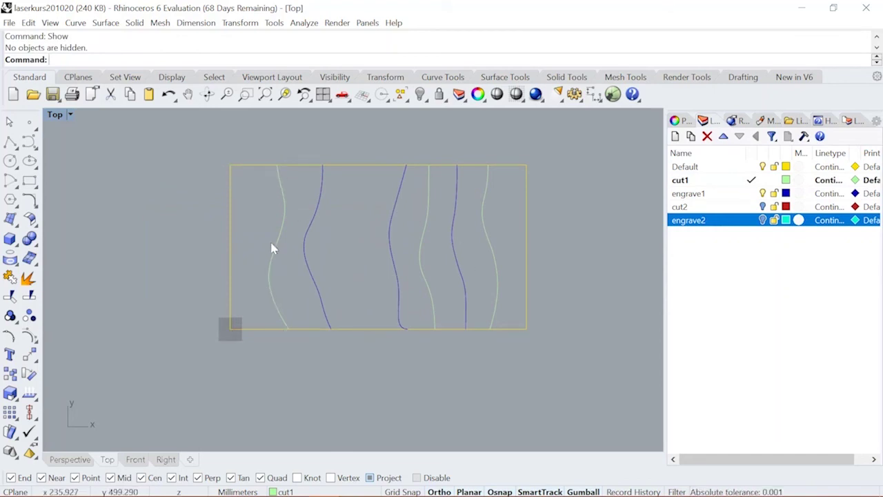
# - Show the cut2 layer, make engrave2 the current layer, and hide cut1 and engrave1
pyautogui.click(737, 207)
pyautogui.doubleClick(736, 221)
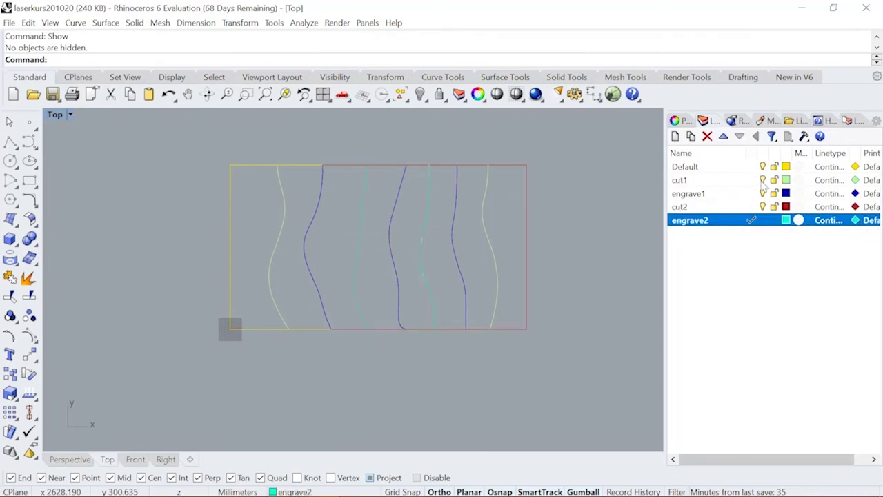
pyautogui.click(762, 180)
pyautogui.click(763, 194)
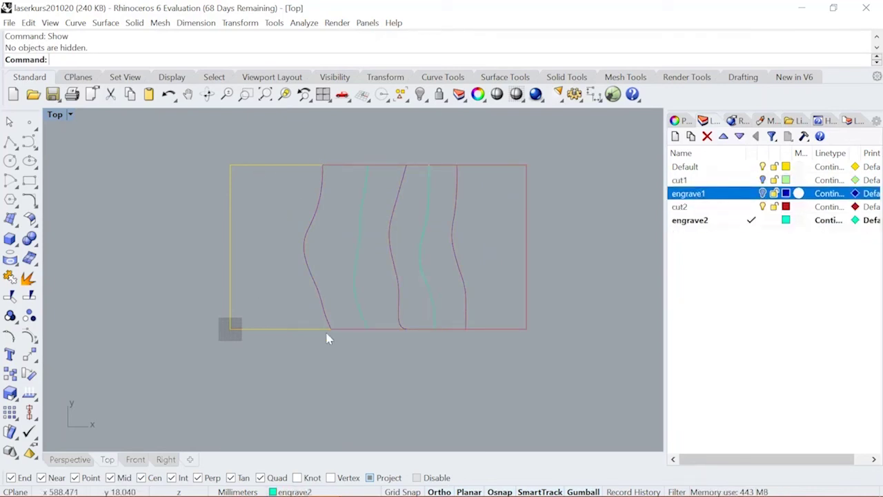
# - Examine the second sheet's cut and engrave curves in the Top view
pyautogui.scroll(-2, 361, 290)
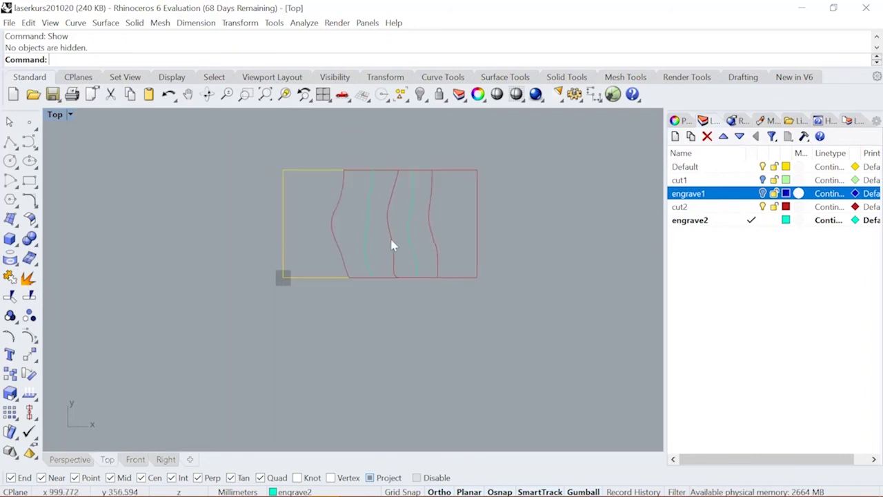
pyautogui.moveTo(392, 246); pyautogui.dragTo(409, 289, button='right')
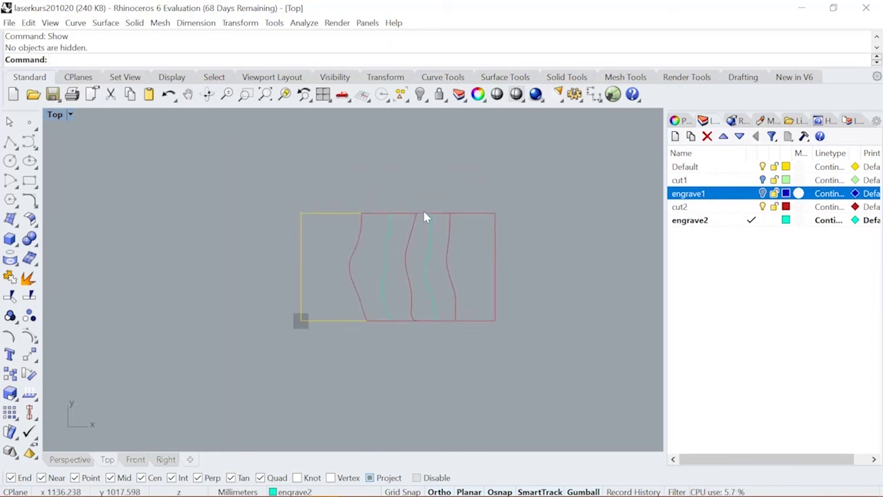
pyautogui.scroll(-4, 424, 212)
pyautogui.moveTo(450, 250); pyautogui.dragTo(353, 218, button='right')
pyautogui.scroll(4, 371, 237)
pyautogui.moveTo(282, 219); pyautogui.dragTo(298, 255, button='right')
pyautogui.scroll(2, 361, 349)
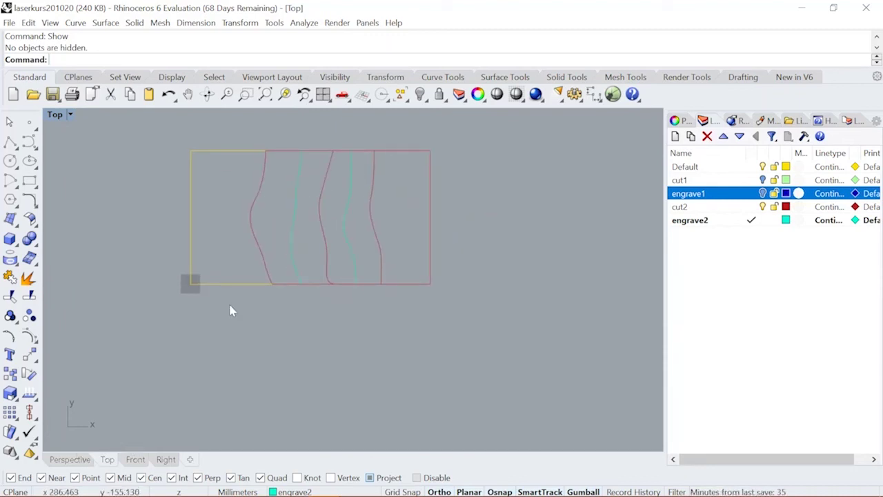
# - Switch to Dropbox in Chrome, dismiss the news panel, and open the personal folder inside Laser files under Multicam3000
pyautogui.hotkey('alt', 'Tab')
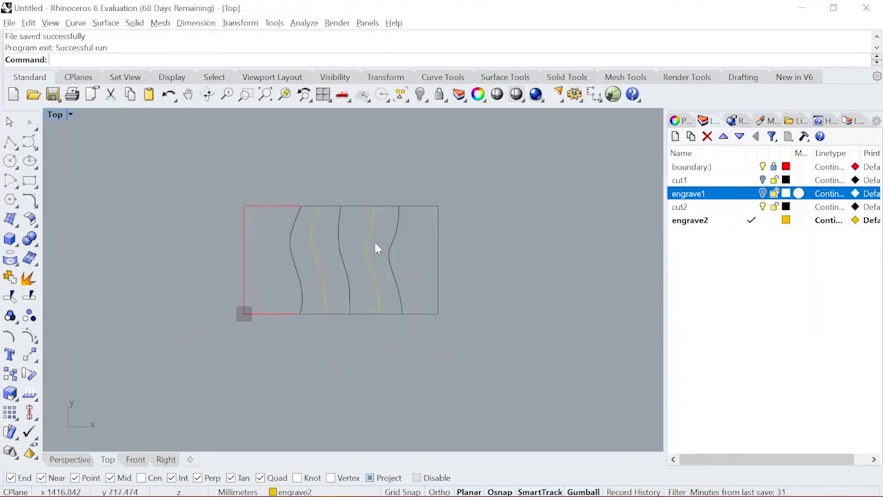
pyautogui.hotkey('alt', 'Tab')
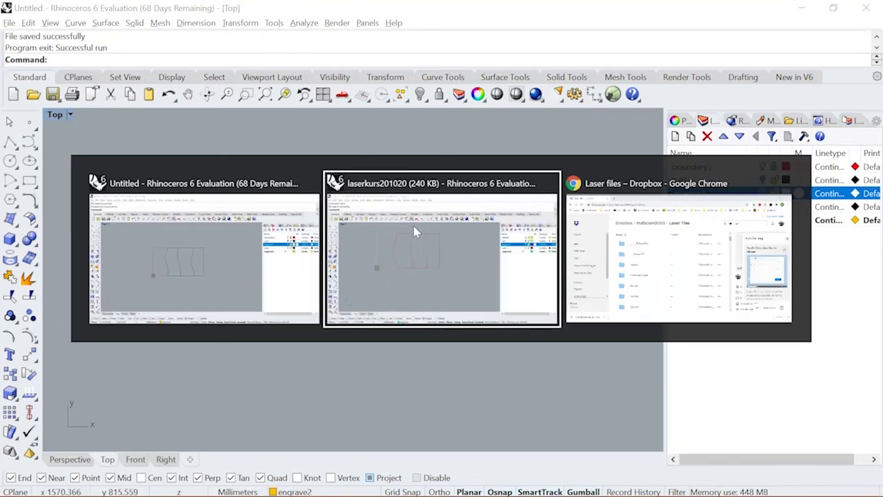
pyautogui.hotkey('alt', 'Tab')
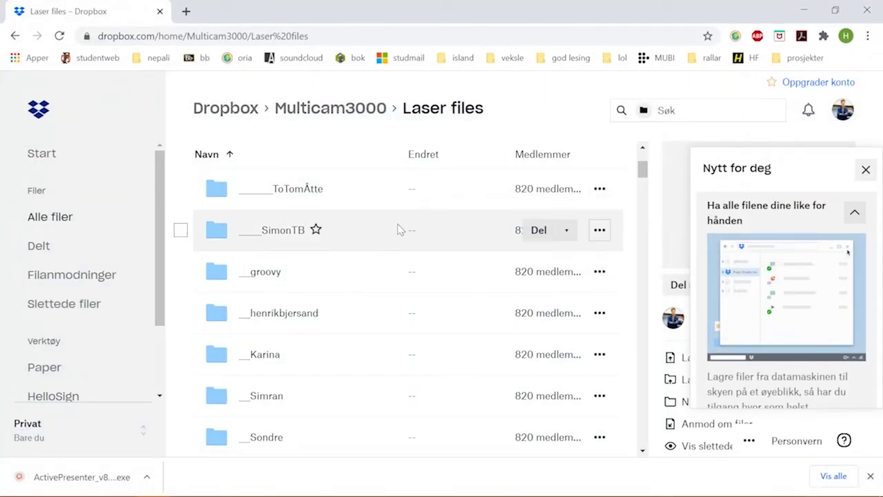
pyautogui.click(866, 169)
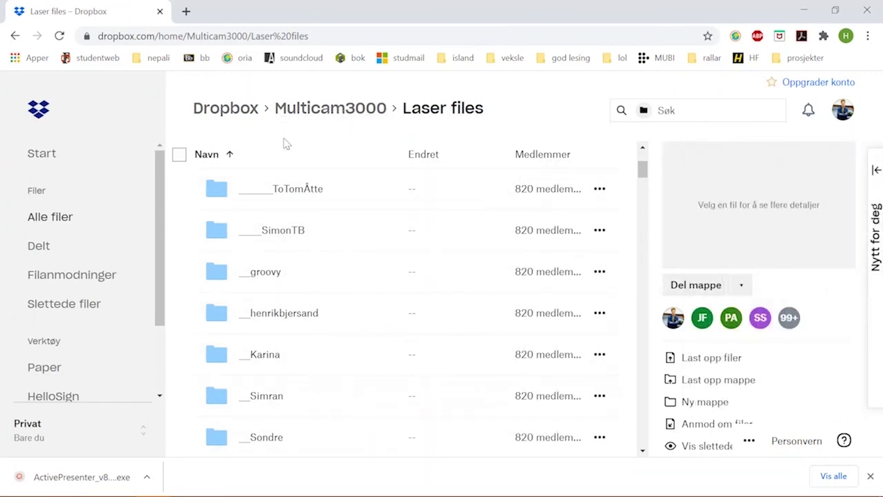
pyautogui.click(367, 116)
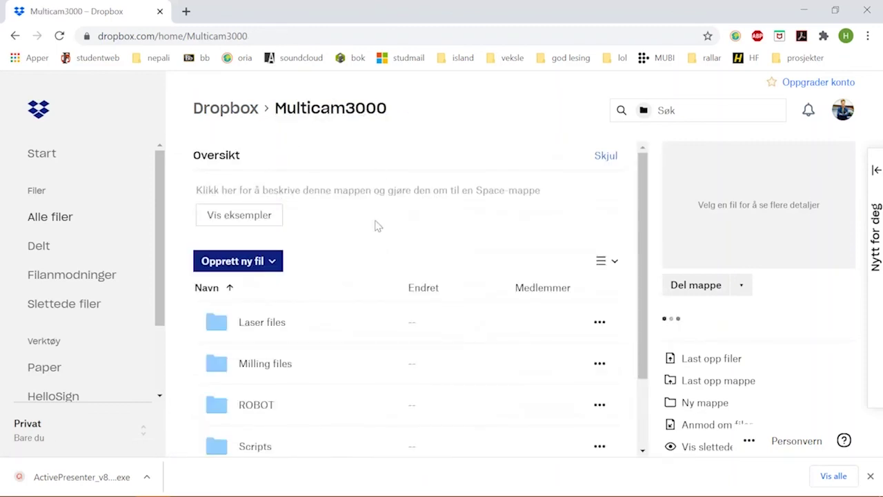
pyautogui.click(274, 330)
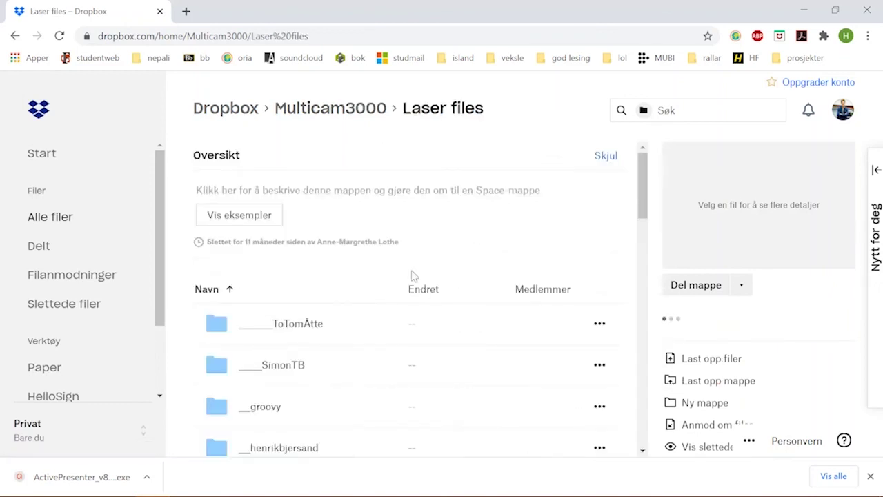
pyautogui.scroll(-2, 325, 311)
pyautogui.click(297, 317)
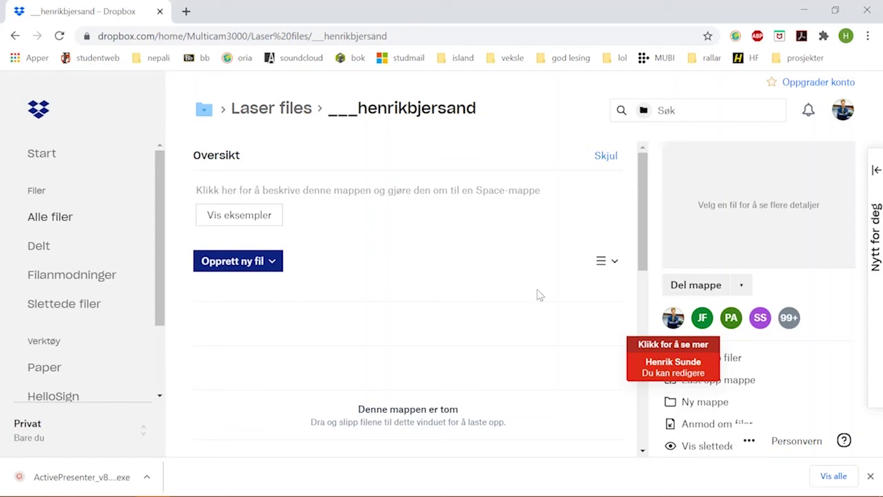
# - Upload lazerbeam1_MDF_3mm.nc and lazerbeam2'_MDF_3mm.nc from Skrivebord to the open Dropbox folder and clear the file selection
pyautogui.scroll(-2, 542, 288)
pyautogui.scroll(2, 540, 290)
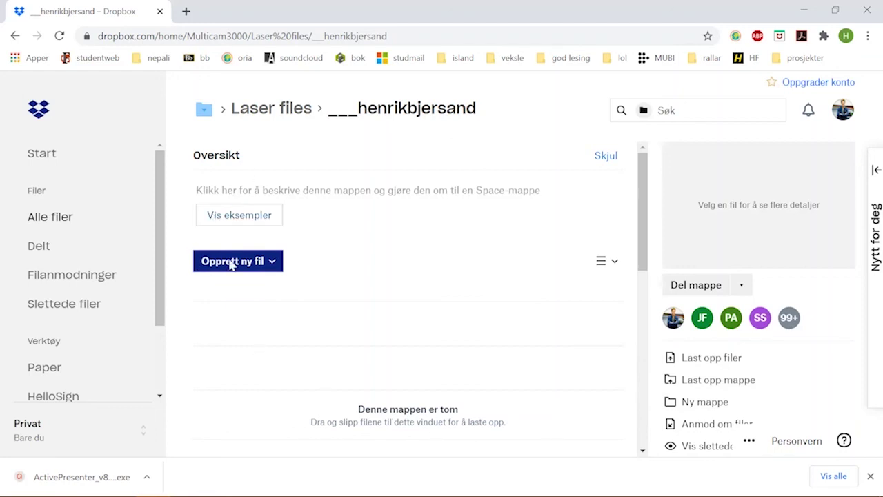
pyautogui.scroll(-3, 494, 316)
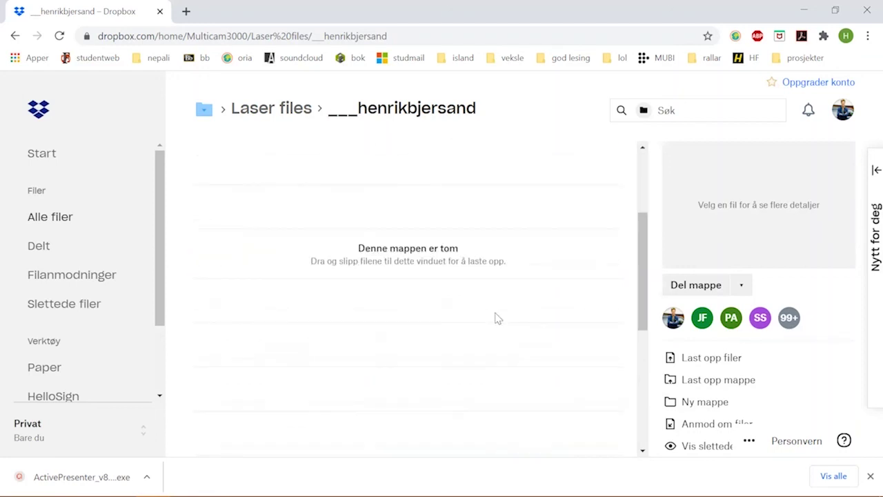
pyautogui.scroll(3, 490, 314)
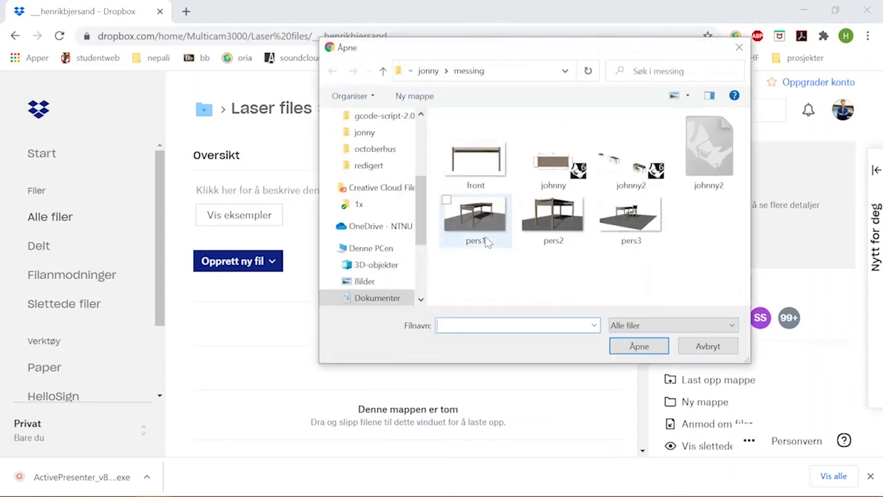
pyautogui.click(360, 194)
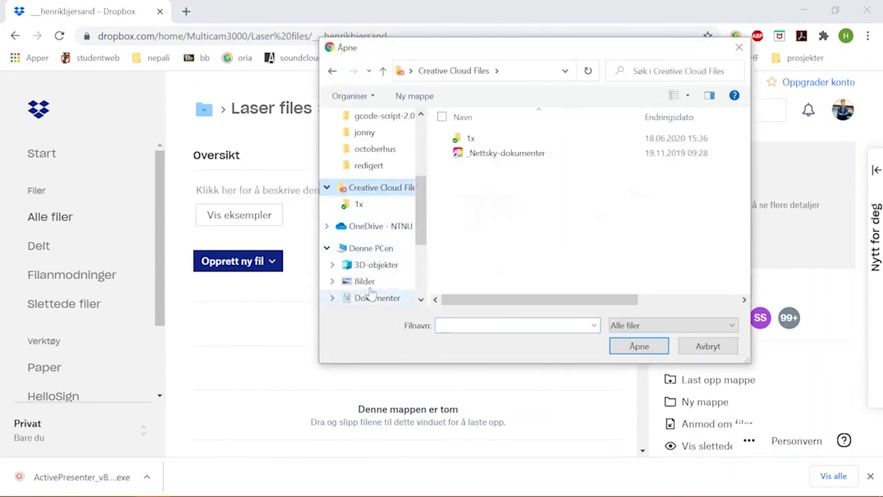
pyautogui.scroll(-3, 380, 235)
pyautogui.click(376, 259)
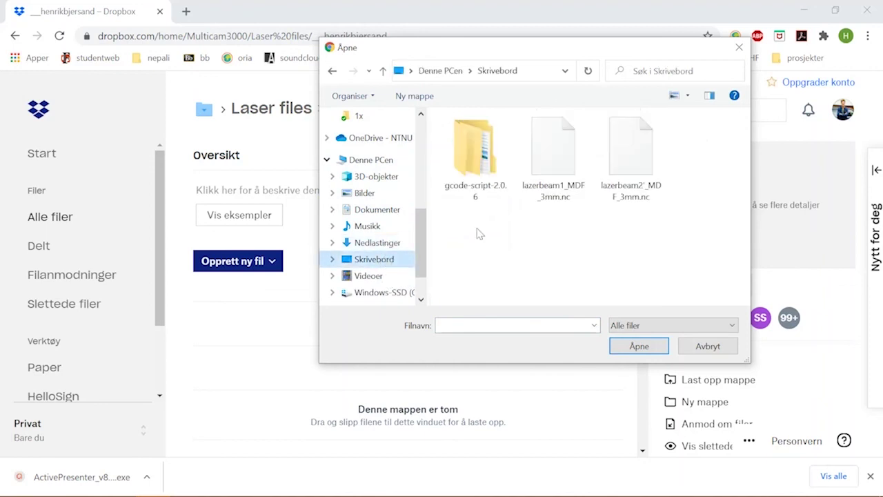
pyautogui.click(572, 152)
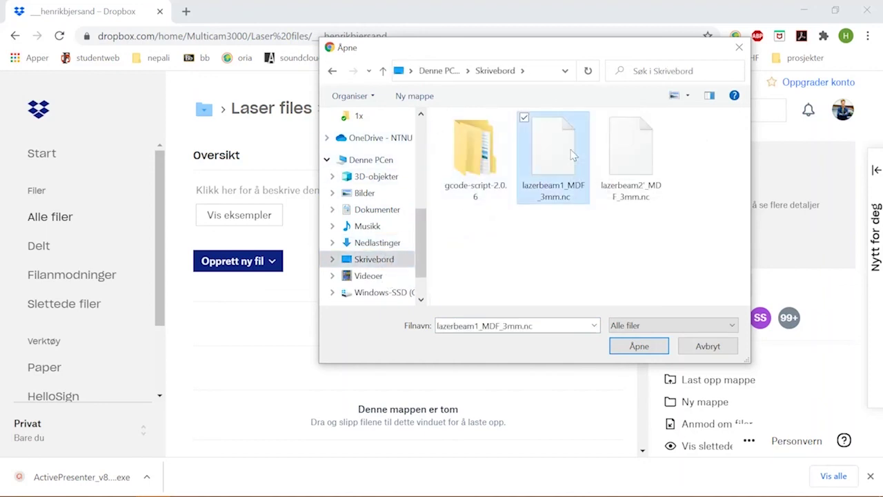
pyautogui.keyDown('ctrl'); pyautogui.click(635, 165); pyautogui.keyUp('ctrl')
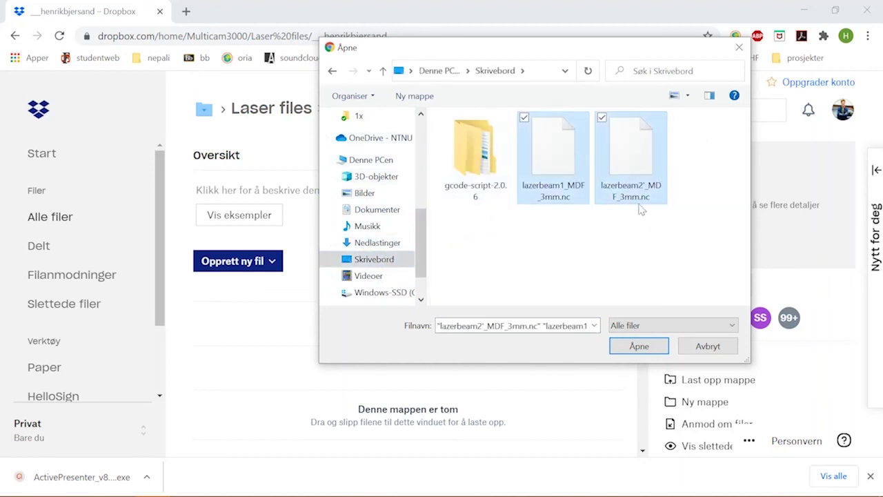
pyautogui.click(642, 345)
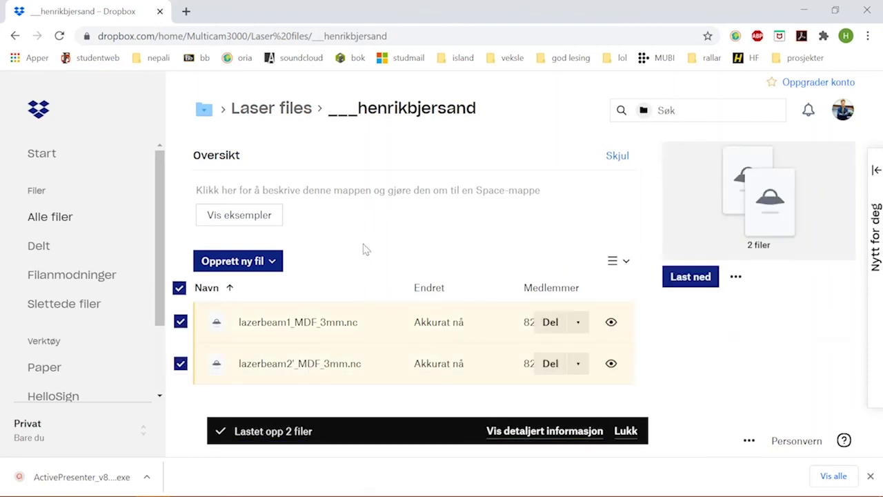
pyautogui.click(366, 250)
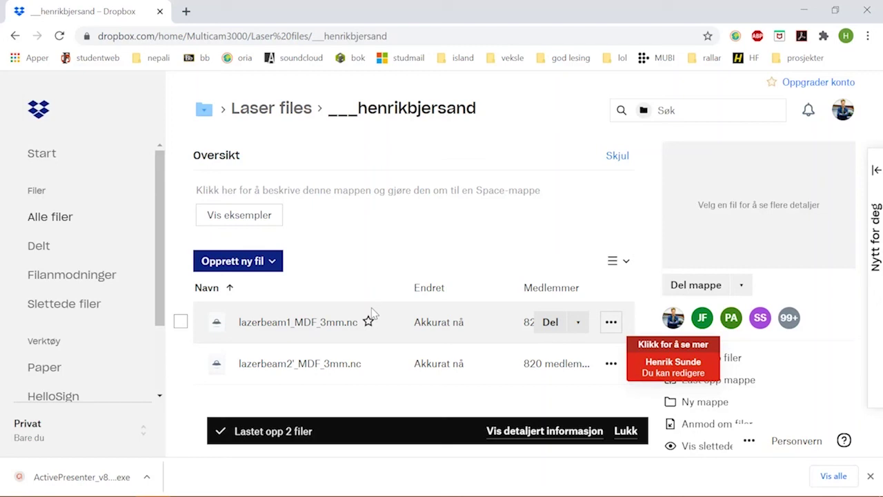
# - Switch back to the Untitled Rhino file and look over its cut2 and engrave2 curves in the Top view
pyautogui.hotkey('alt', 'Tab')
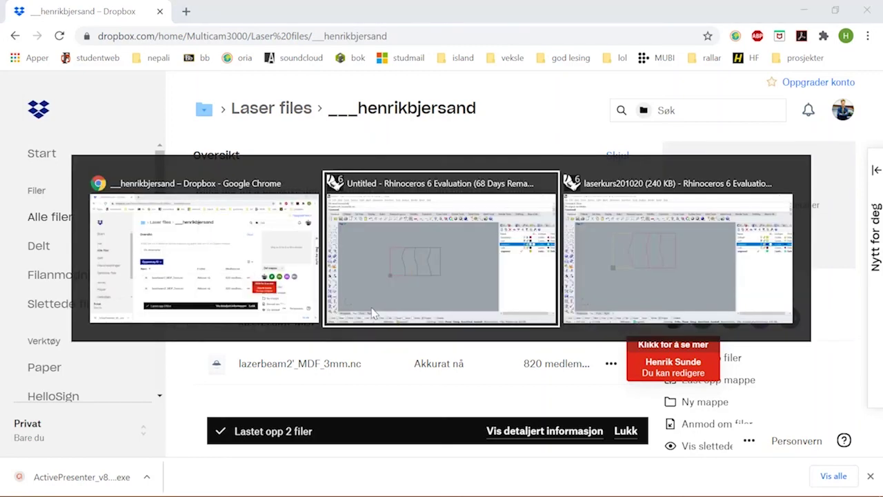
pyautogui.hotkey('alt', 'Tab')
pyautogui.hotkey('alt', 'Tab')
pyautogui.hotkey('alt', 'Tab')
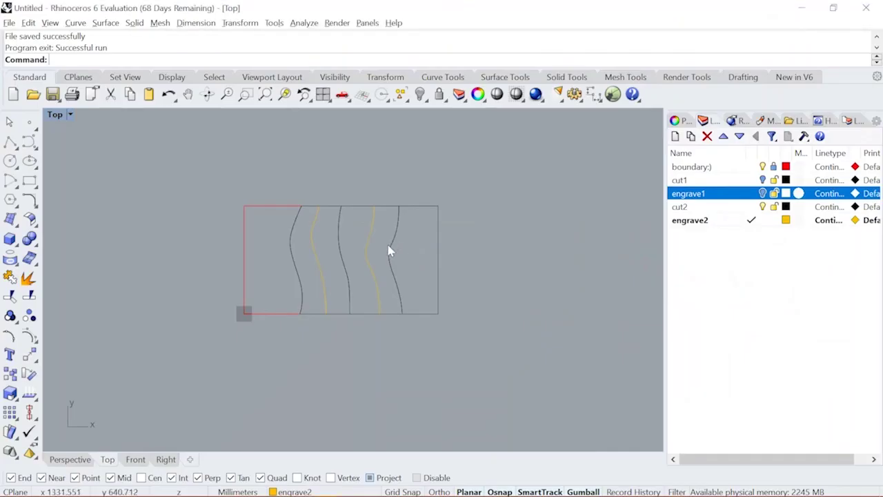
pyautogui.moveTo(390, 251); pyautogui.dragTo(370, 296, button='right')
pyautogui.moveTo(456, 394); pyautogui.dragTo(428, 339, button='right')
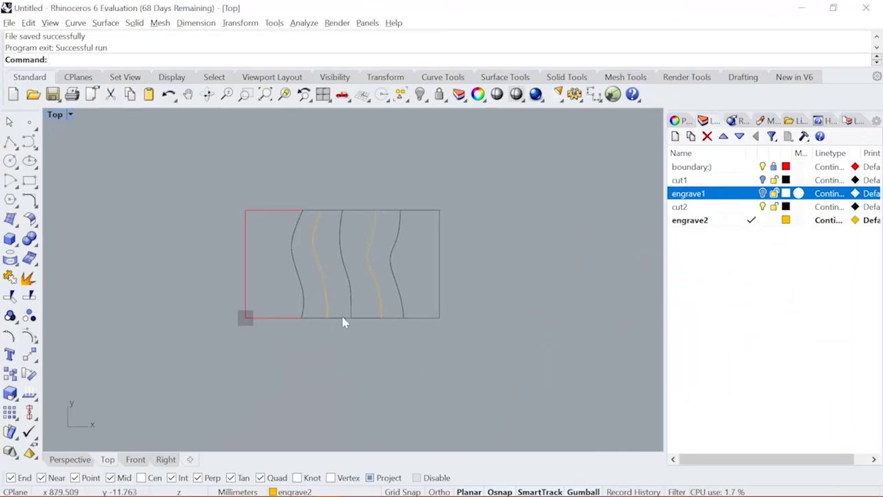